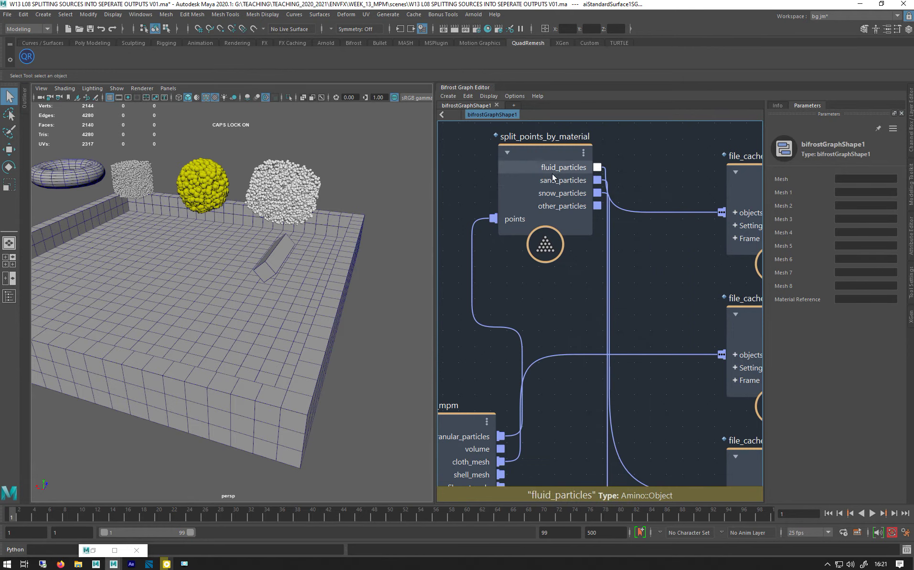
- Examine how simulate_mpm, split_points_by_material, the four file caches and the output node are wired together in the Bifrost graph
middle_click_drag(648, 266, 606, 229, "alt")
scroll(621, 201, "down", 1)
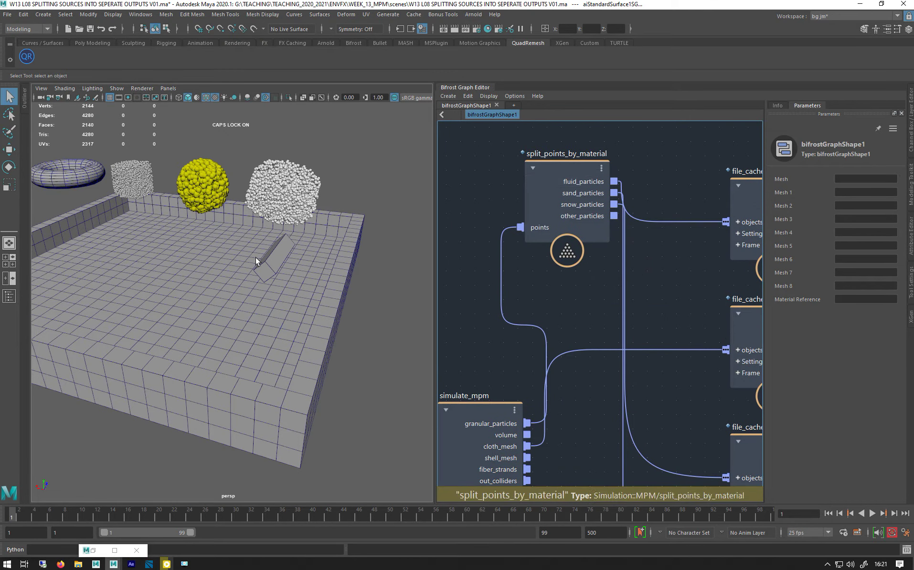
middle_click_drag(658, 188, 531, 129)
scroll(582, 215, "down", 3)
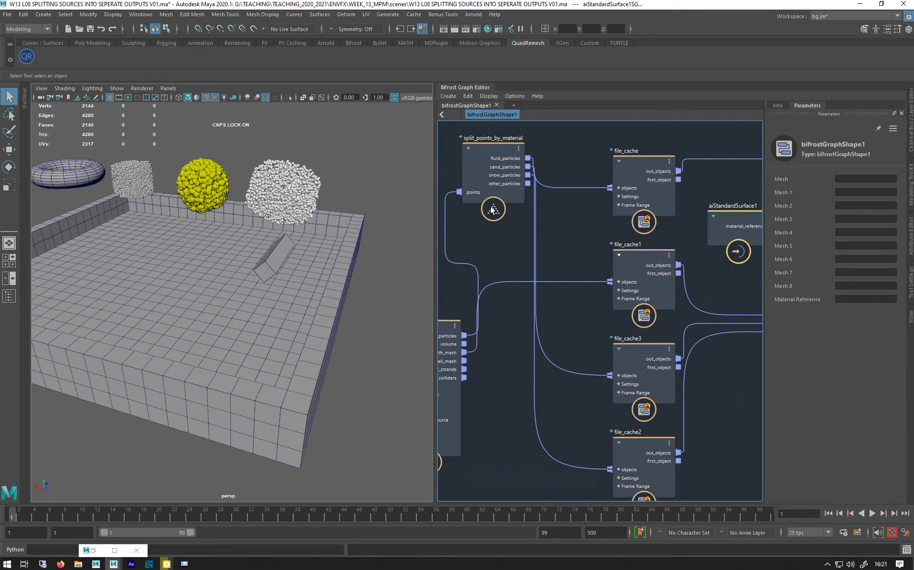
middle_click_drag(565, 221, 624, 231)
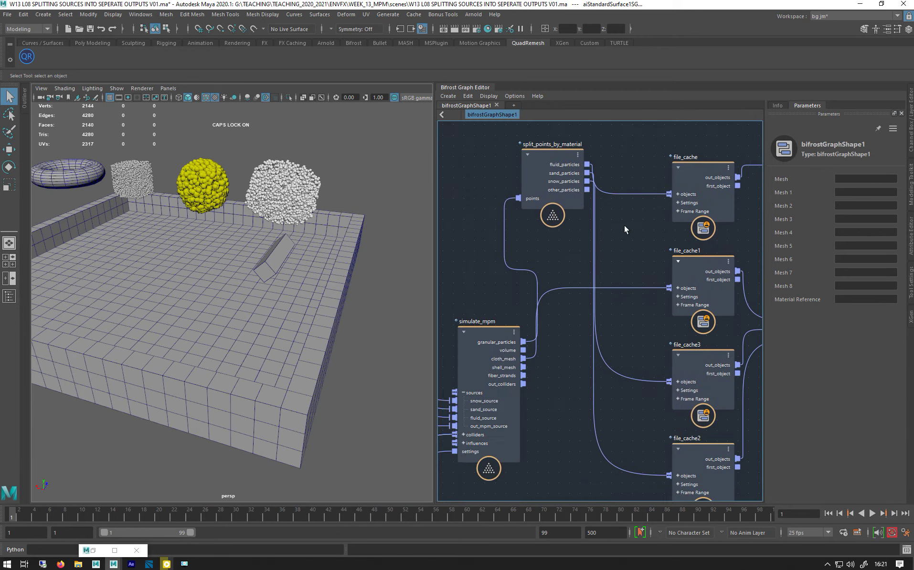
left_click_drag(550, 183, 592, 241)
scroll(498, 239, "down", 5)
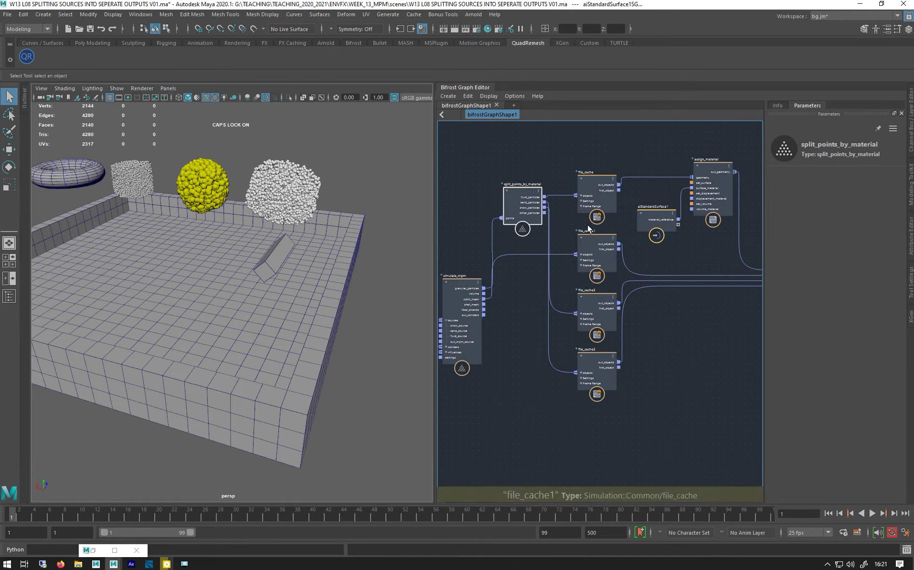
middle_click_drag(570, 214, 578, 218, "alt")
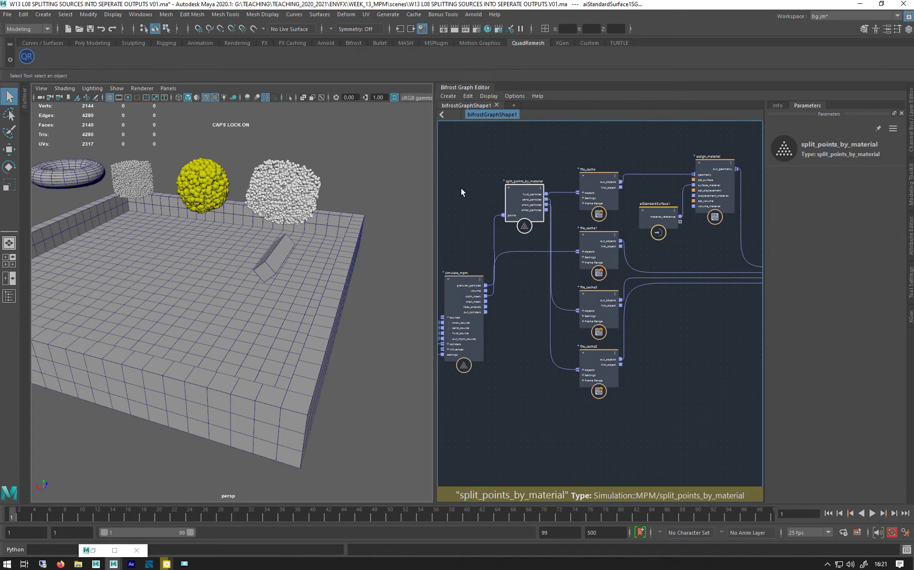
scroll(473, 191, "down", 2)
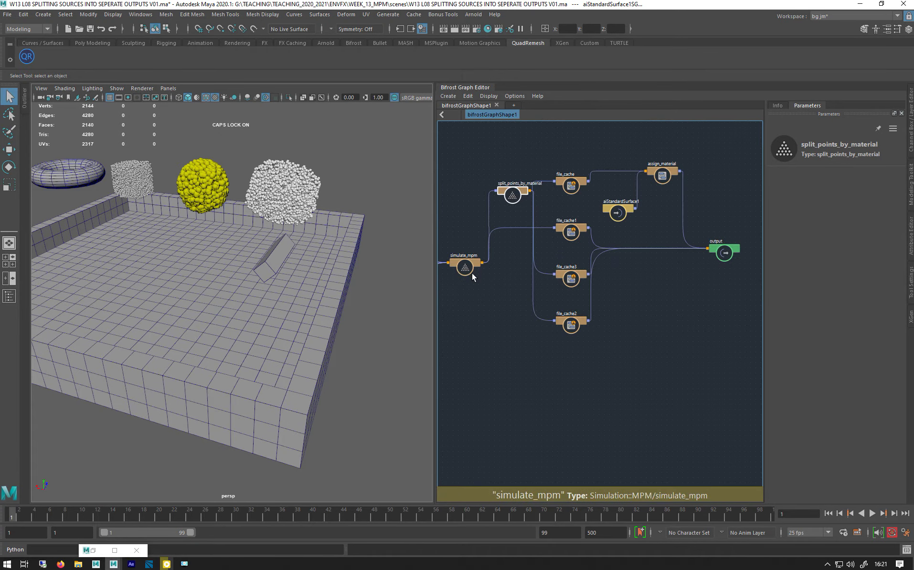
scroll(482, 260, "up", 2)
scroll(701, 377, "down", 1)
- Move the file cache branch above simulate_mpm and cut its wires to both simulate_mpm and the output node
left_click_drag(604, 355, 623, 168)
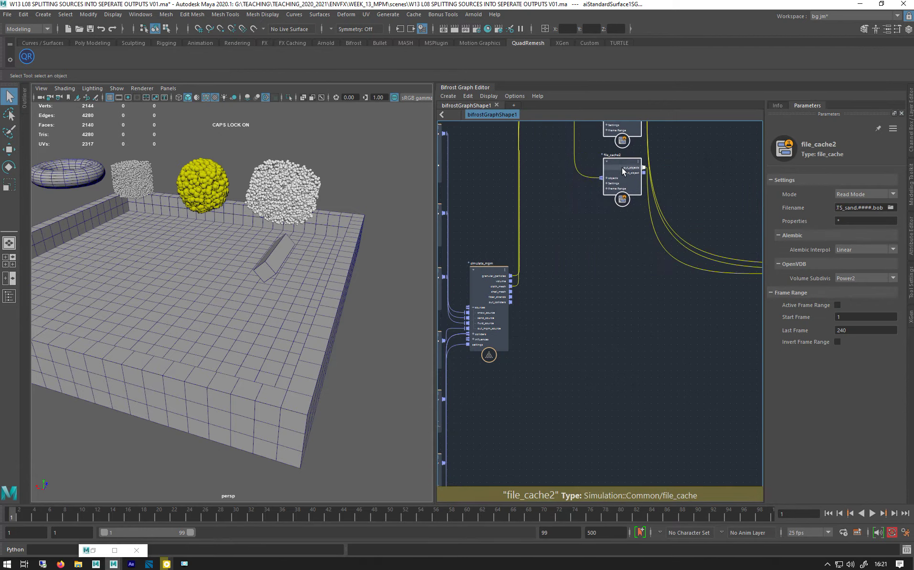
middle_click_drag(597, 296, 560, 315, "alt")
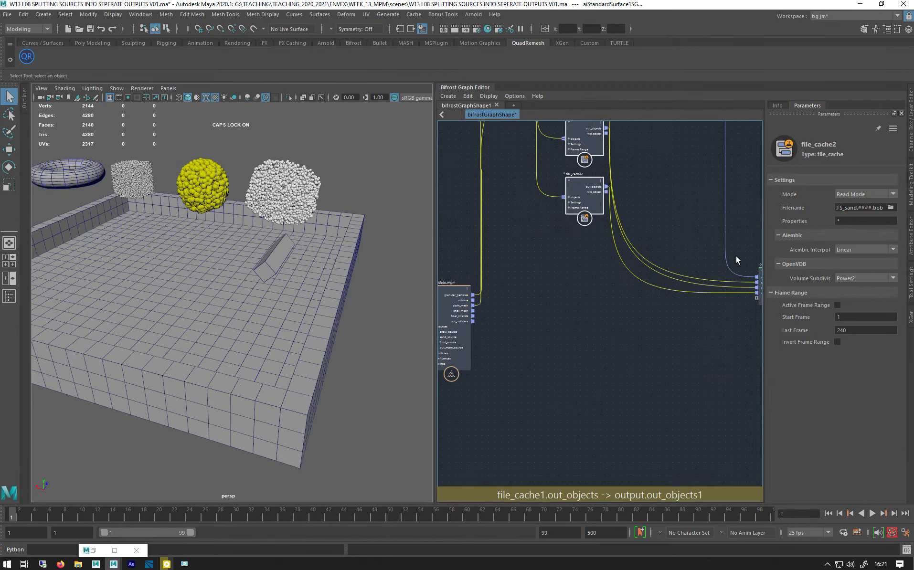
left_click_drag(748, 261, 725, 334, "alt+shift")
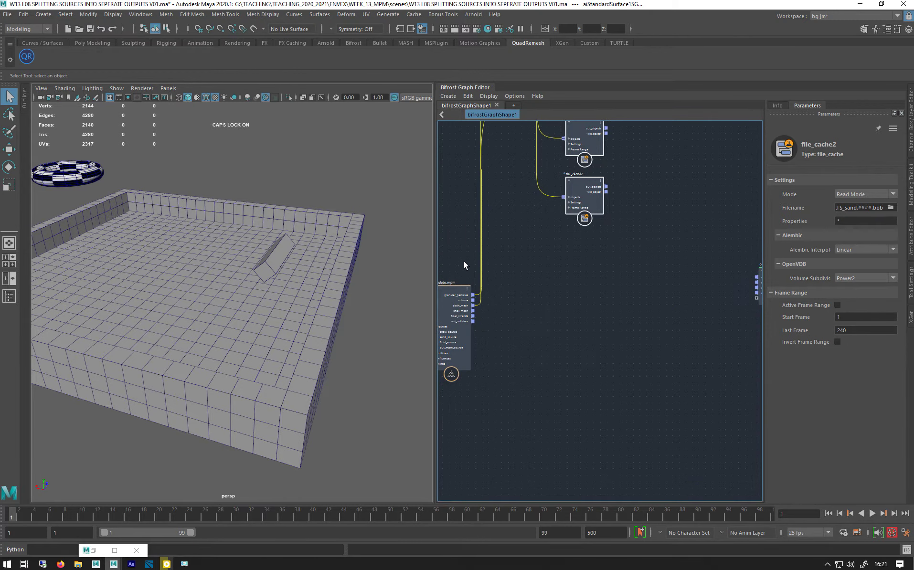
mouse_move(461, 258)
left_mouse_down("alt+shift")
mouse_move(526, 306)
mouse_move(521, 313)
left_mouse_up("alt+shift")
middle_click_drag(487, 212, 542, 277, "alt")
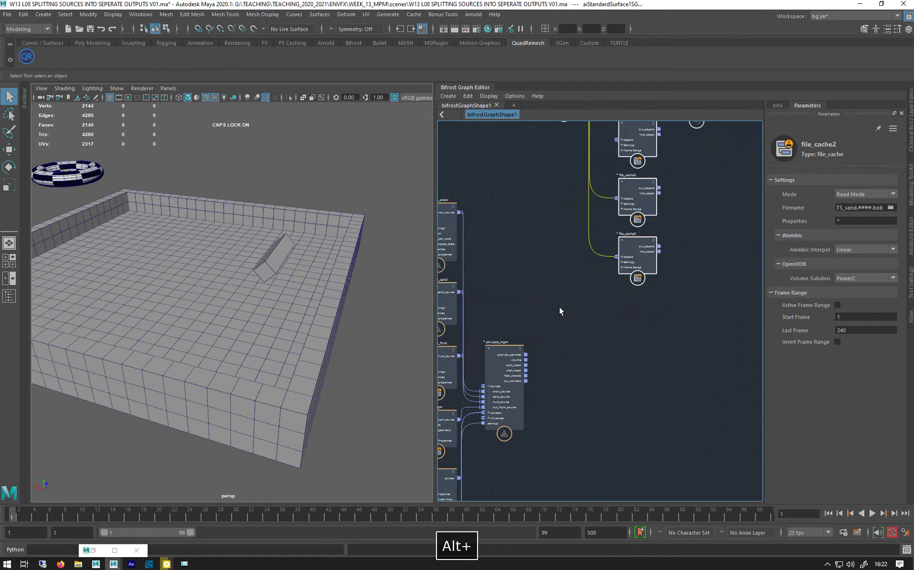
- Duplicate the liquid file_cache node and place the copy beside simulate_mpm, below the other caches
left_click(633, 260)
middle_click_drag(526, 221, 474, 357, "alt")
left_click(608, 155)
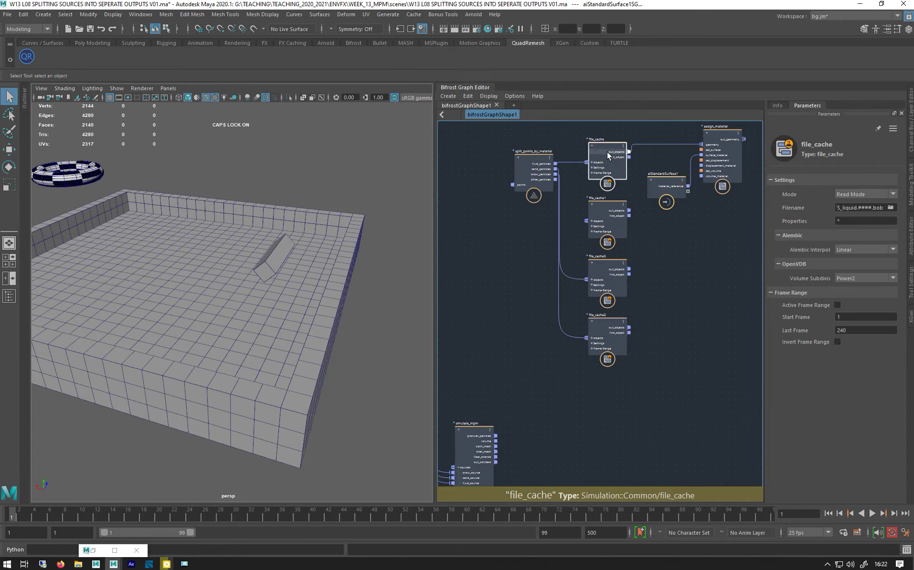
key("ctrl+c")
key("ctrl+v")
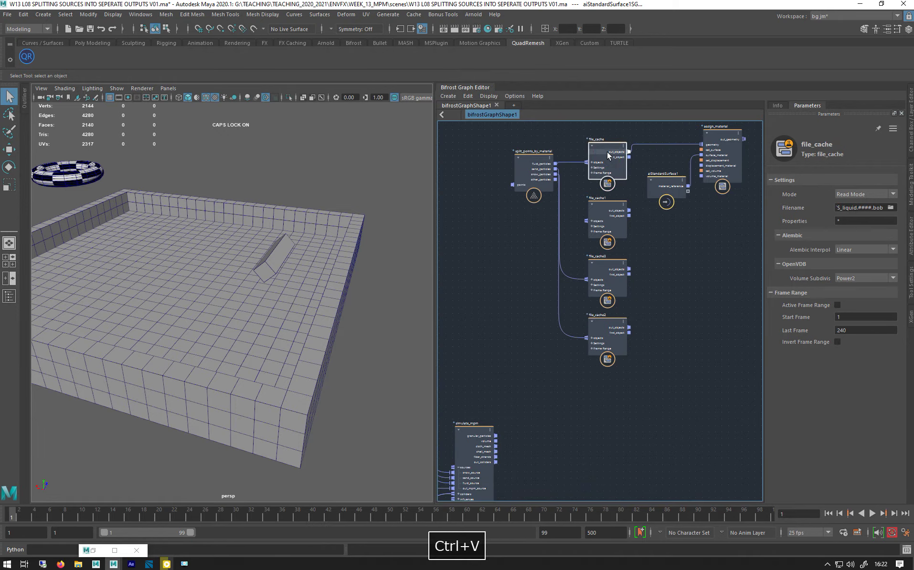
left_click_drag(622, 186, 637, 259)
left_click_drag(630, 368, 551, 434)
- Connect simulate_mpm's granular_particles output to the objects input of the copied file cache
scroll(496, 373, "up", 3)
middle_click_drag(496, 327, 486, 225, "alt")
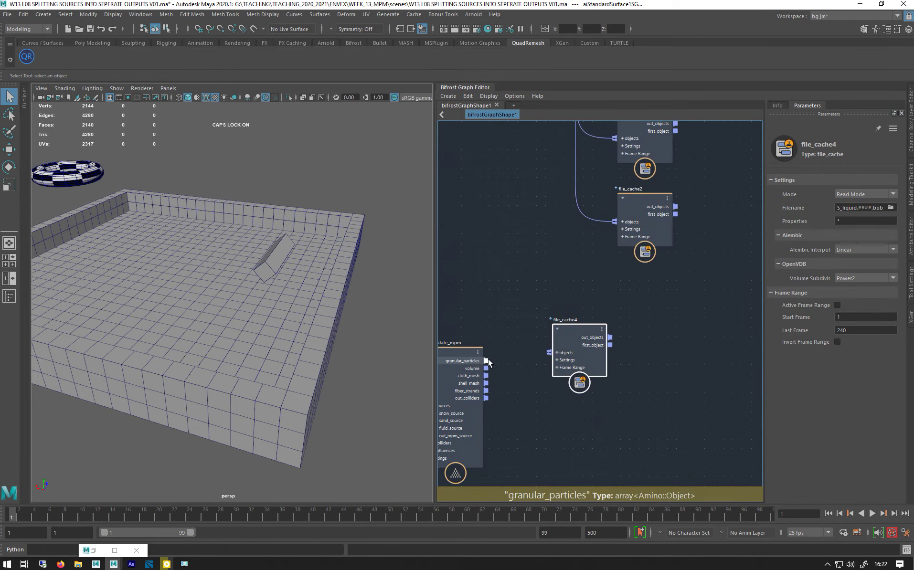
left_click_drag(519, 361, 567, 355)
- Move the existing output node next to the copied file cache
middle_click_drag(594, 268, 507, 261, "alt")
scroll(584, 297, "down", 2)
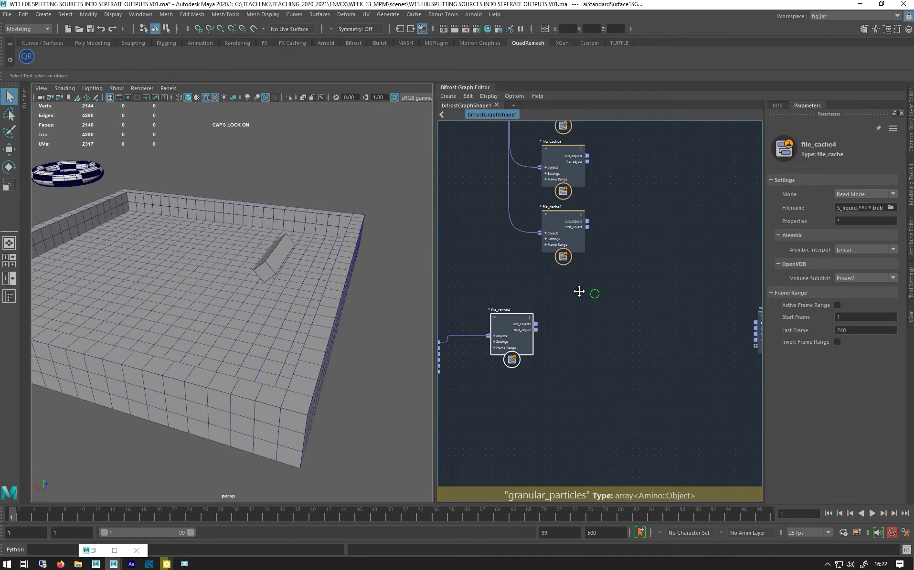
middle_click_drag(580, 292, 516, 274, "alt")
left_click_drag(699, 301, 607, 301)
middle_click_drag(464, 300, 565, 289, "alt")
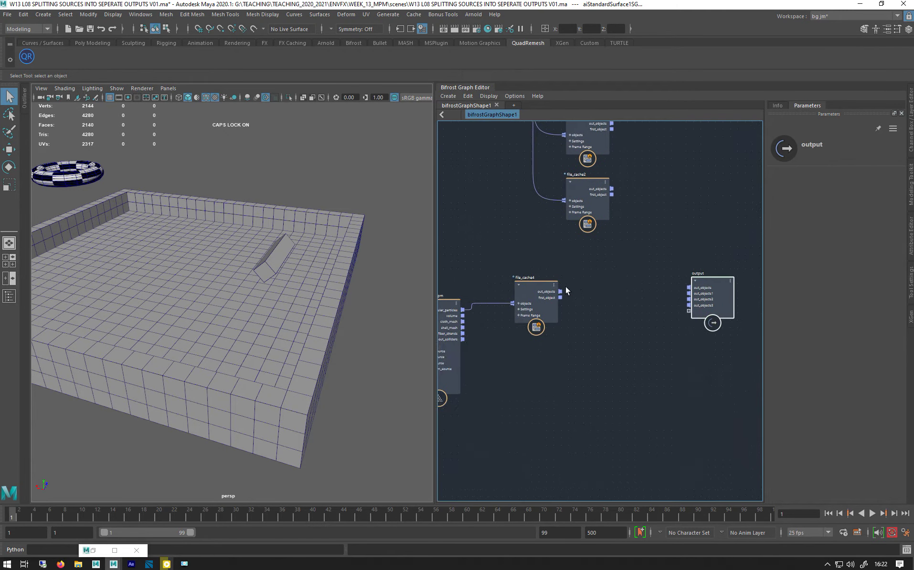
scroll(567, 290, "up", 2)
left_click_drag(745, 282, 616, 283)
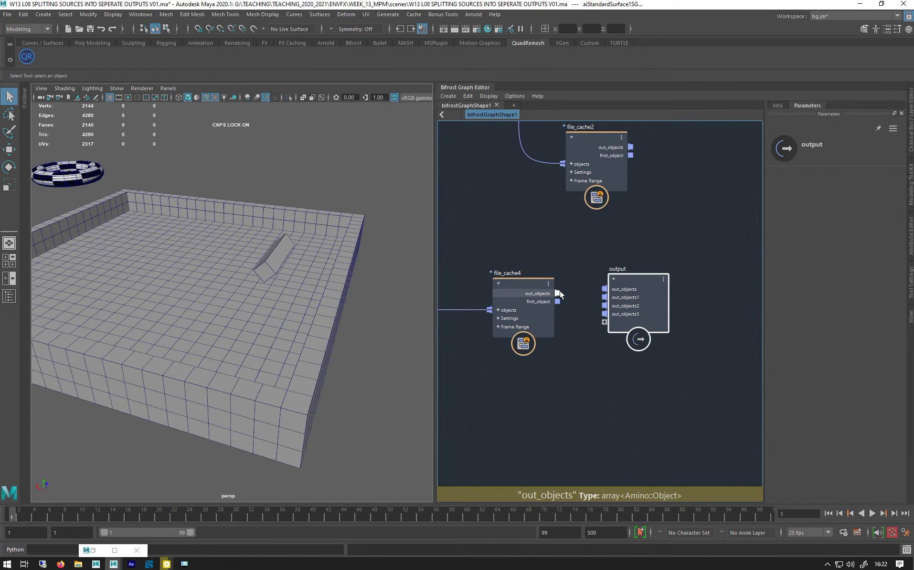
- Replace the old output node with a new output node and connect the copied file cache's out_objects to it
left_click(637, 281)
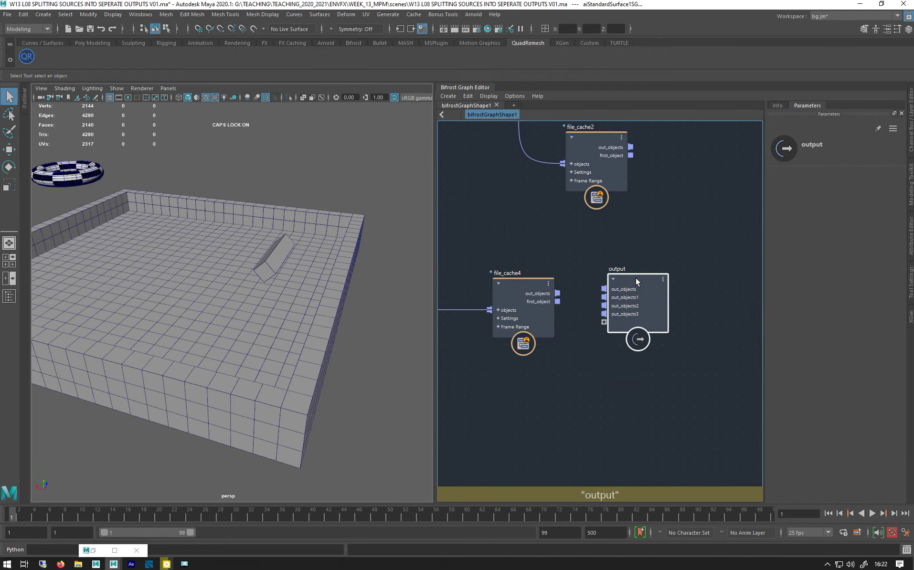
key("Delete")
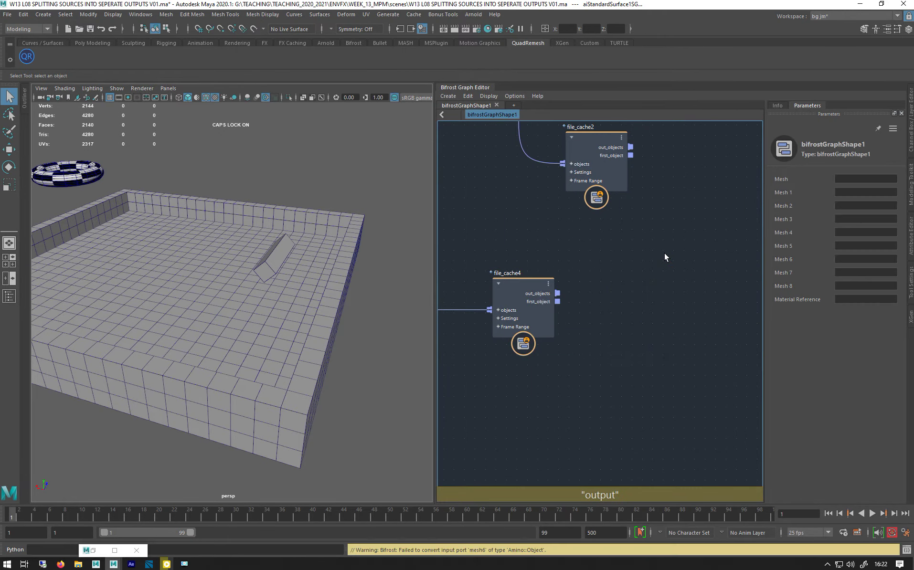
key("Tab")
type("OUT")
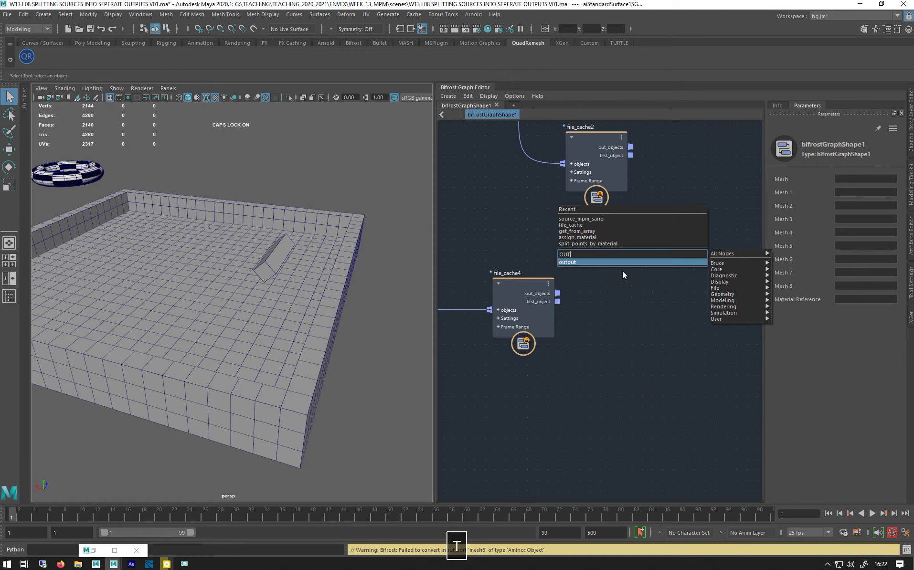
left_click(587, 262)
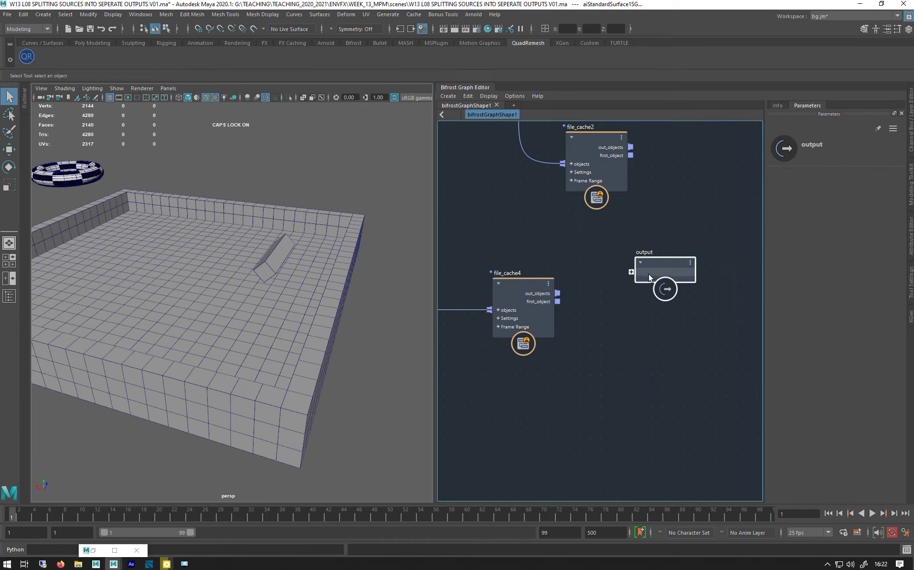
left_click_drag(648, 274, 636, 300)
left_click_drag(558, 293, 630, 300)
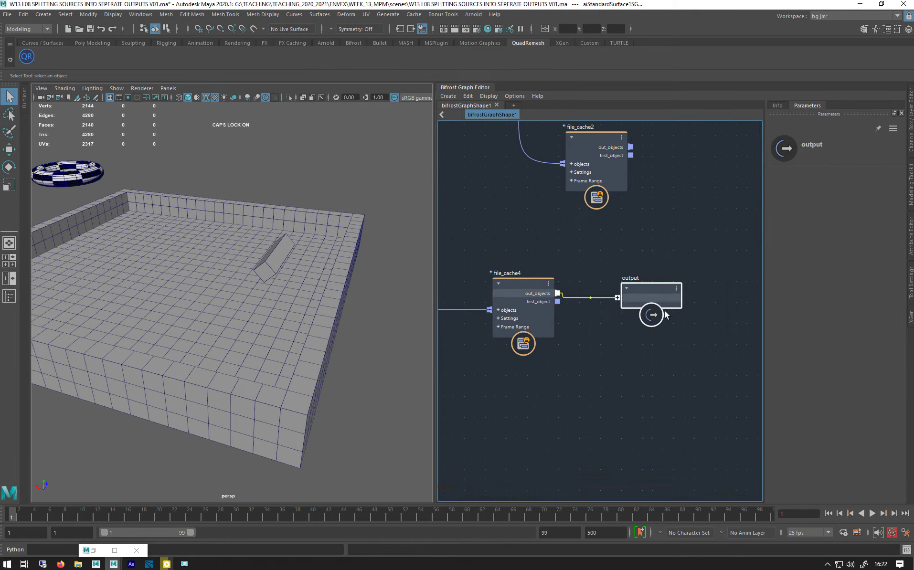
- In the copied cache's filename, replace "liquid" with "ALL_PARTS" and set its mode to Write Mode
left_click(525, 288)
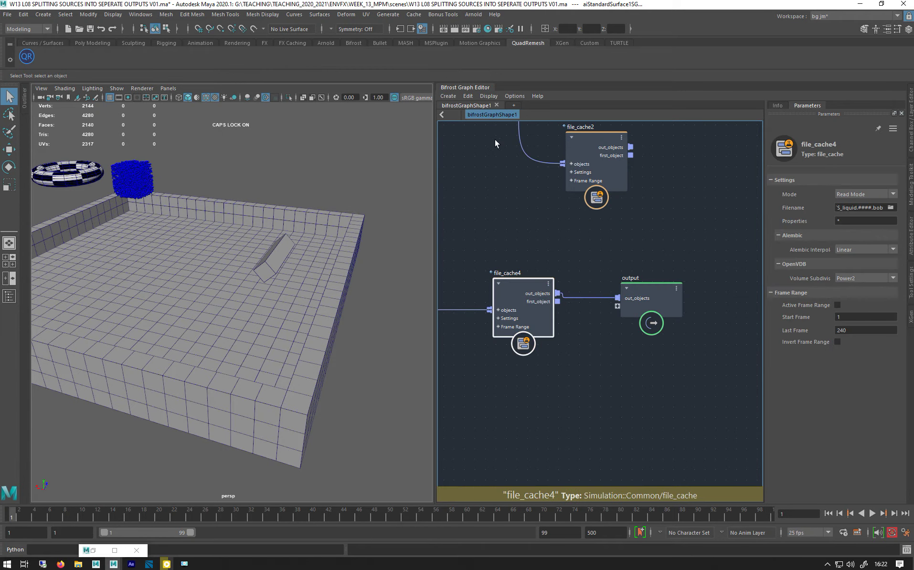
left_click(845, 208)
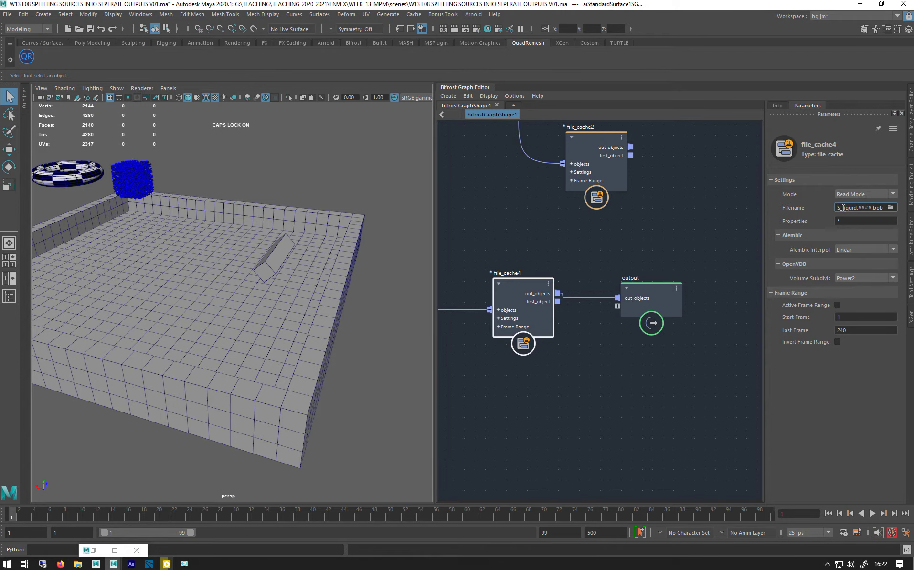
type("ALL_PAR")
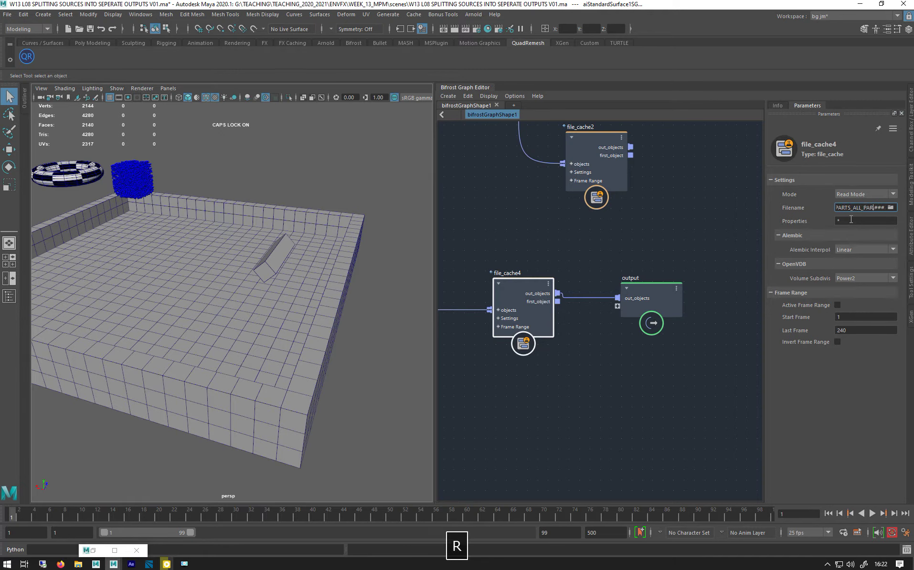
type("TS")
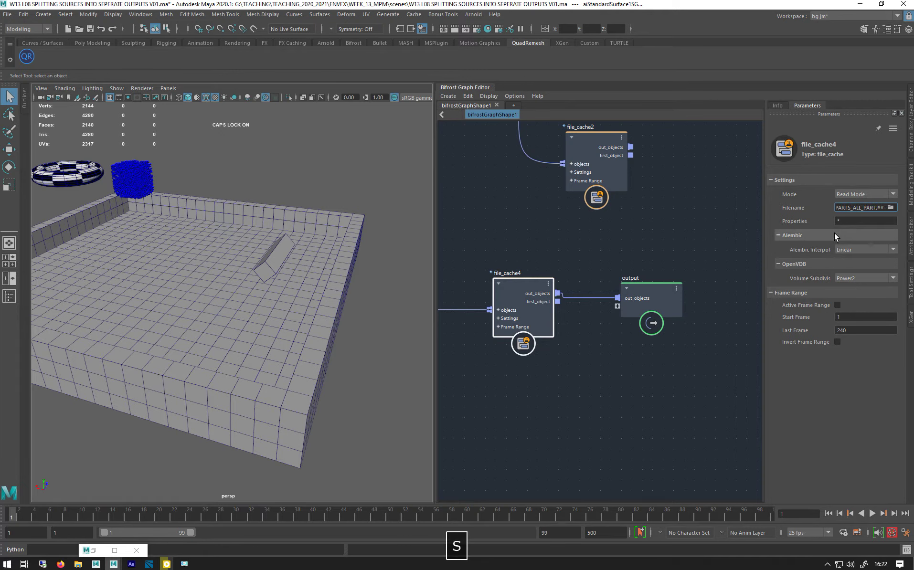
left_click(847, 193)
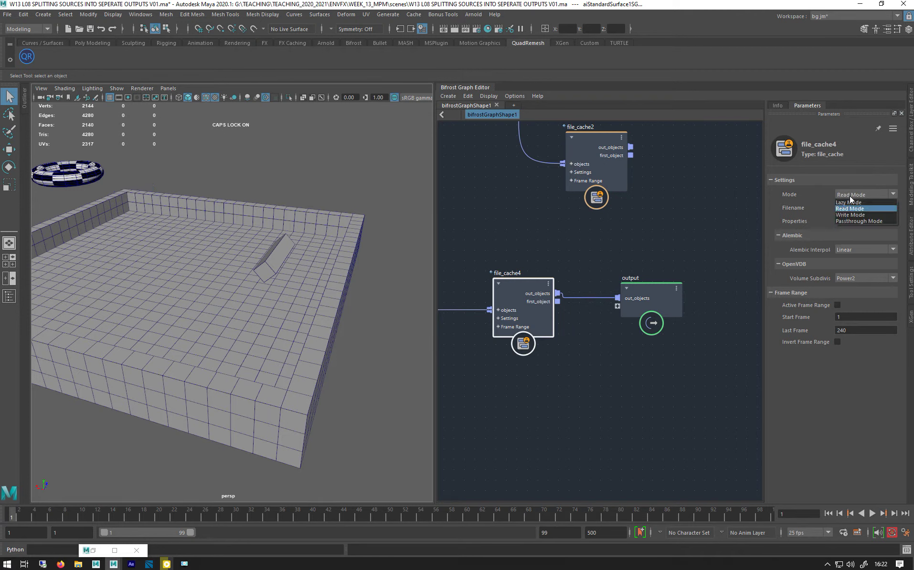
left_click(853, 217)
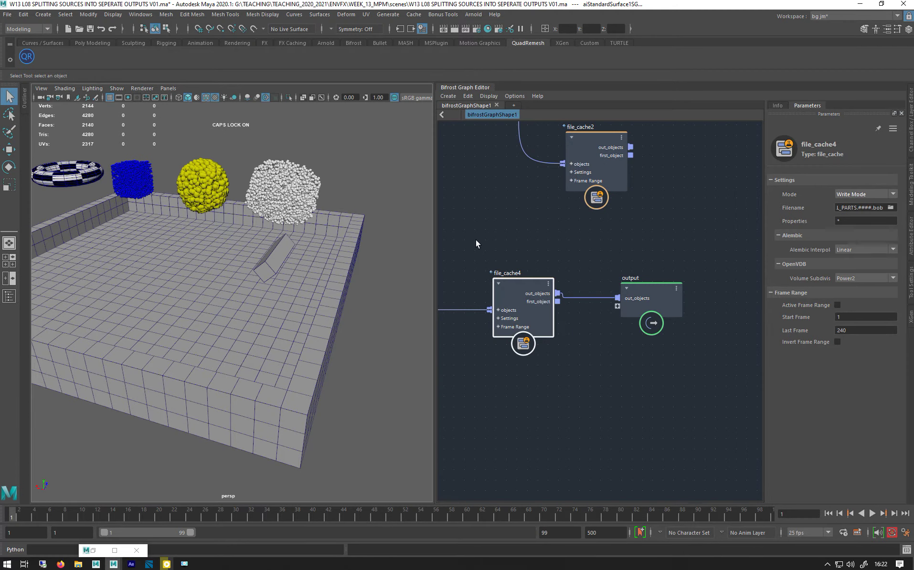
- Create a polygon cylinder in the scene
middle_click_drag(541, 230, 593, 212, "alt")
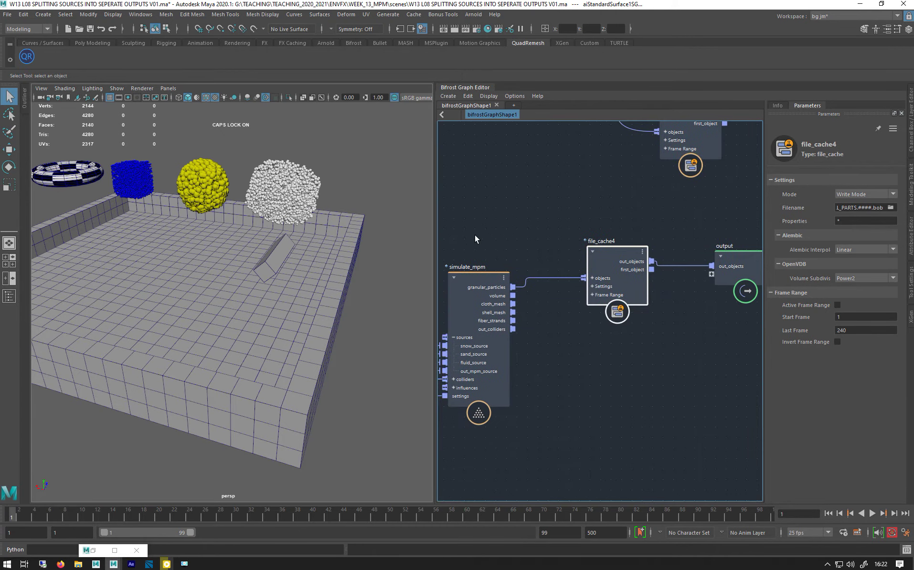
middle_click_drag(480, 253, 649, 187, "alt")
middle_click_drag(624, 153, 717, 273, "alt")
middle_click_drag(722, 227, 730, 274, "alt")
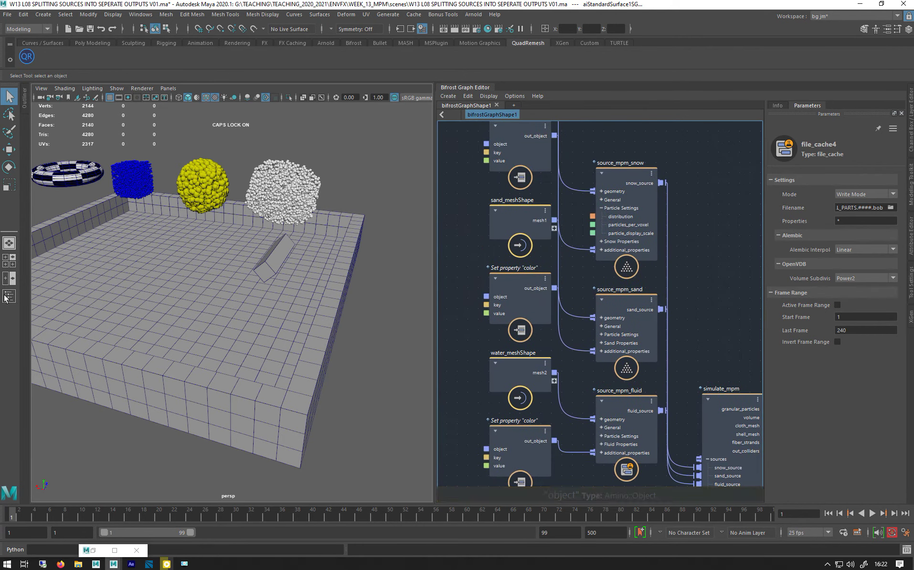
left_click(89, 42)
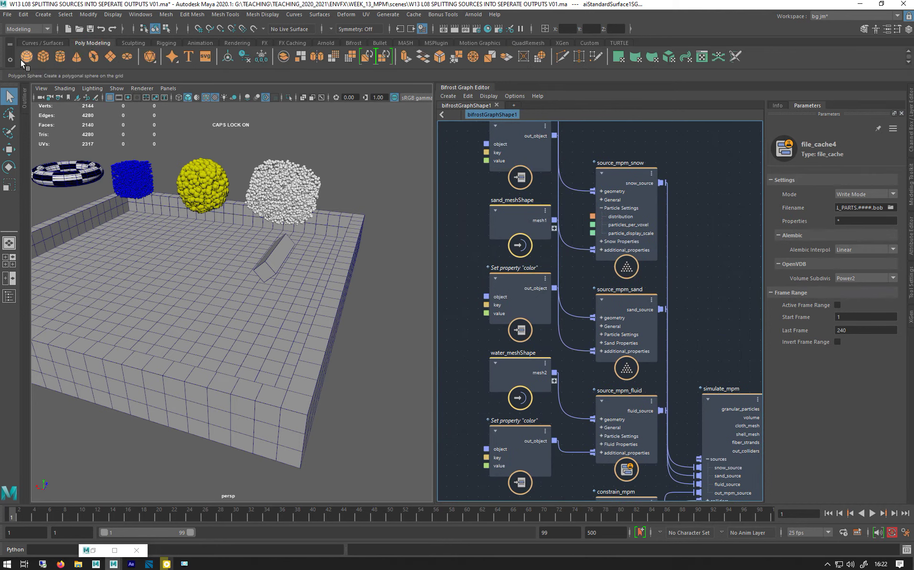
left_click(56, 57)
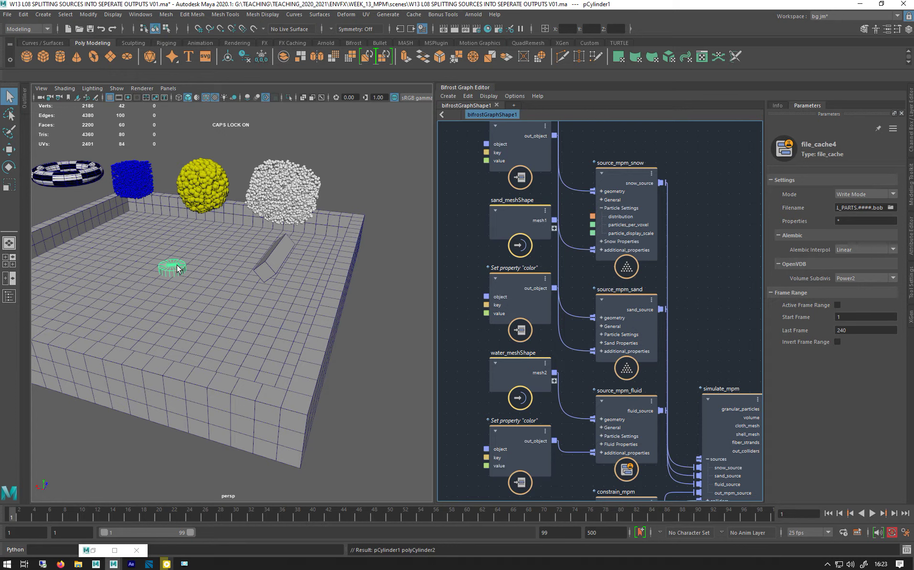
- Move the cylinder beneath the blue fluid block inside the tank and scale it uniformly to about 1.56
key("w")
left_click_drag(173, 268, 113, 196)
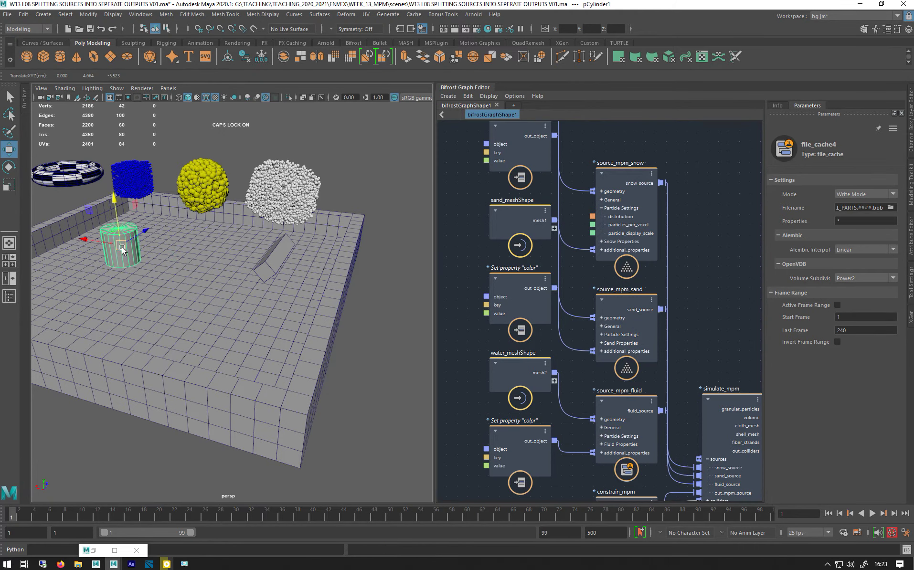
key("r")
left_click_drag(122, 245, 152, 243)
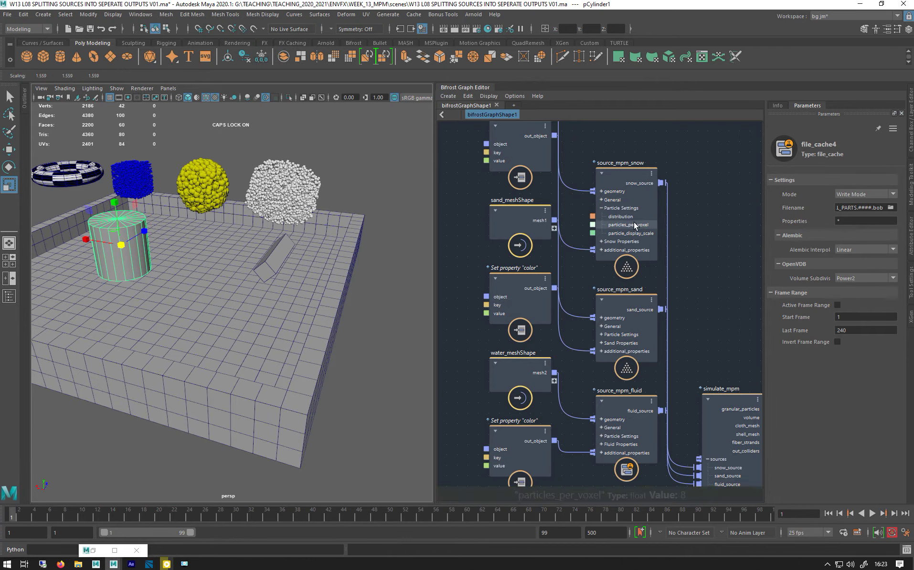
- Move sand_meshShape and its Set property "color" node away from the source column, and select source_mpm_sand
middle_click_drag(692, 232, 751, 218)
left_click_drag(576, 230, 538, 208)
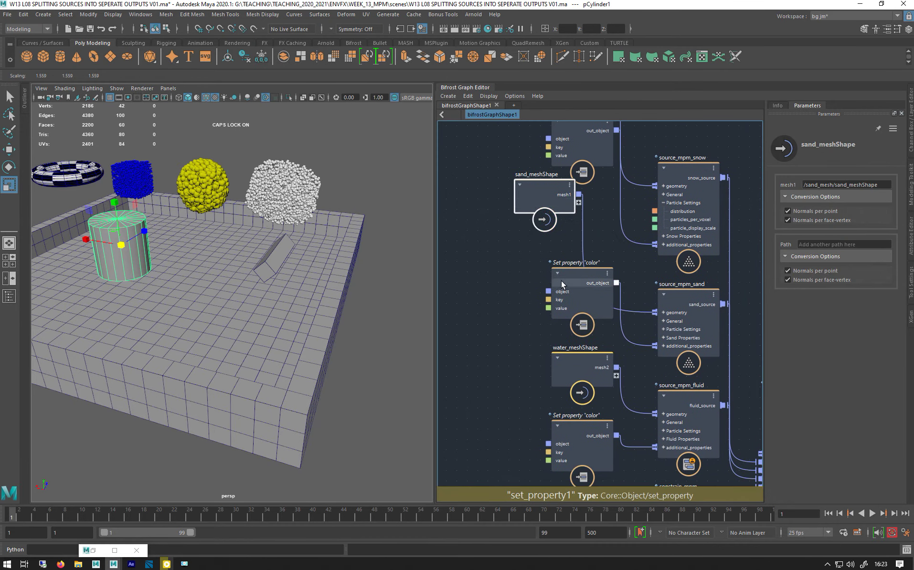
left_click_drag(566, 286, 486, 244)
left_click(676, 301)
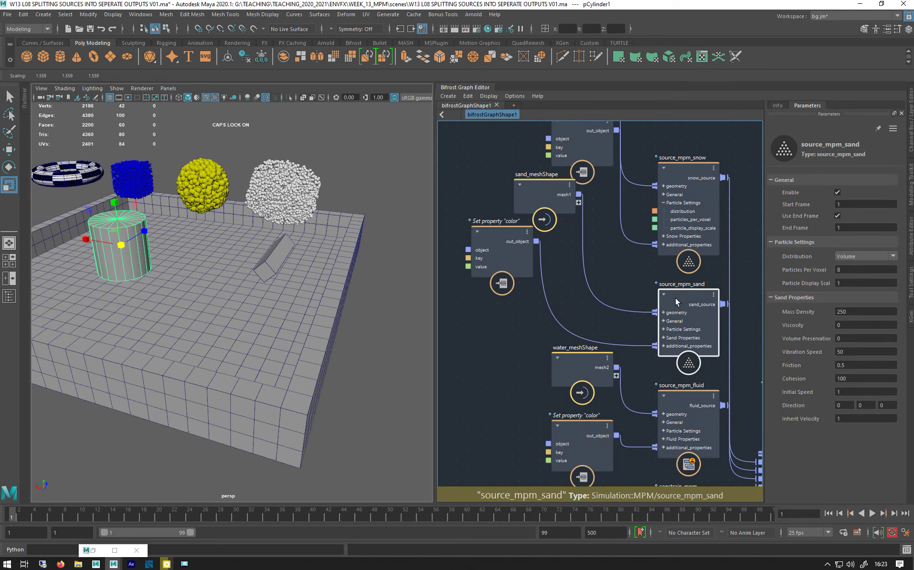
- Duplicate the source_mpm_sand node and place the copy beside the original, above water_meshShape
key("ctrl+c")
key("ctrl+v")
left_click_drag(676, 313, 516, 313)
- Duplicate the sand's Set property "color" node and connect the copy's out_object to additional_properties on the copied sand source
left_click_drag(492, 256, 488, 255)
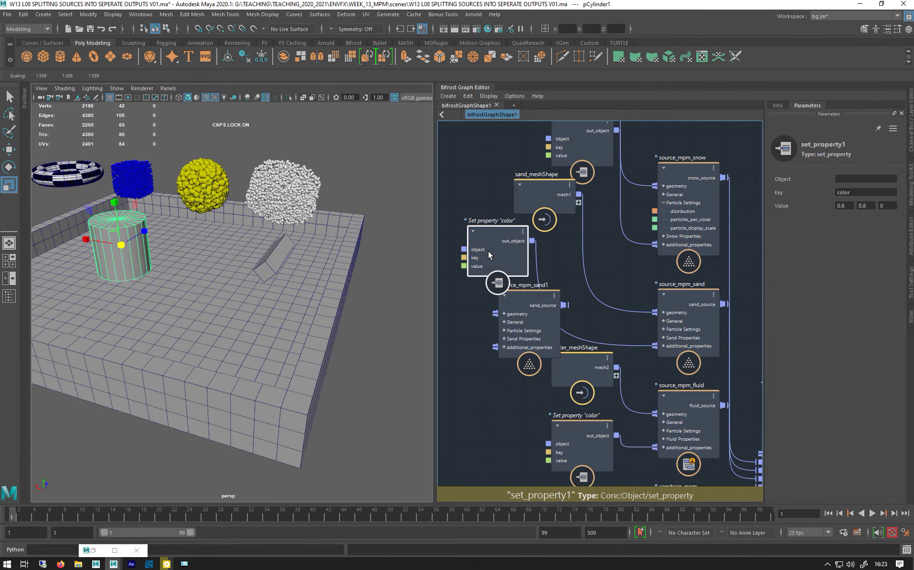
key("ctrl+c")
key("ctrl+v")
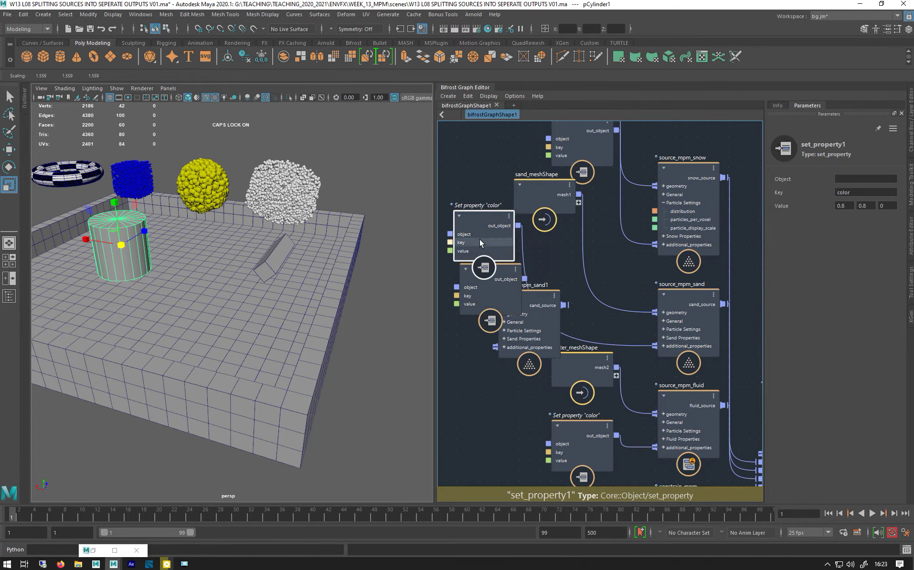
left_click_drag(478, 239, 478, 189)
left_click_drag(494, 279, 468, 441)
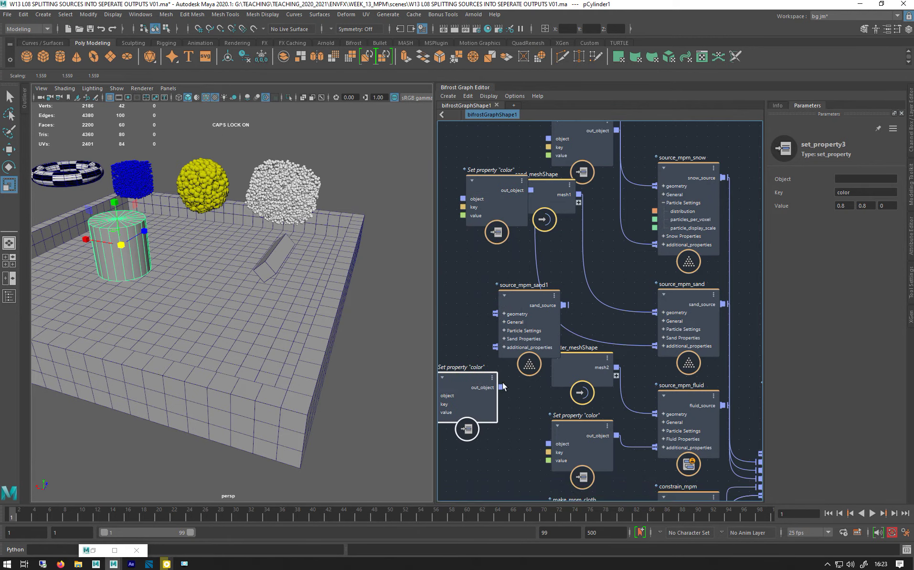
left_click_drag(501, 387, 501, 348)
middle_click_drag(462, 317, 578, 290)
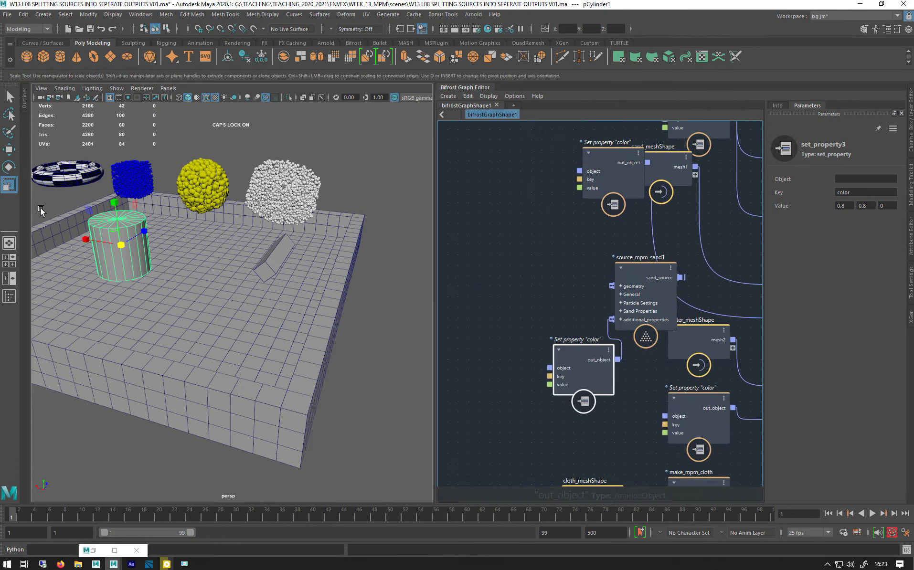
- Bring pCylinder1 into the graph as the copied sand source's geometry, and connect that source's sand_source output to simulate_mpm's sources
left_click(9, 295)
left_click_drag(70, 253, 676, 286)
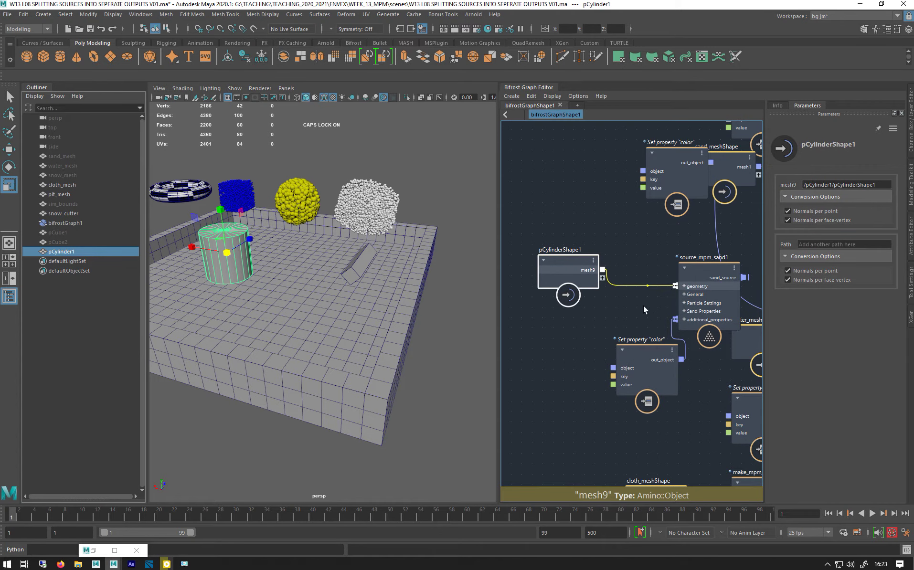
middle_click_drag(602, 306, 524, 299)
middle_click_drag(666, 288, 565, 274)
scroll(565, 274, "down", 2)
left_click_drag(552, 263, 710, 377)
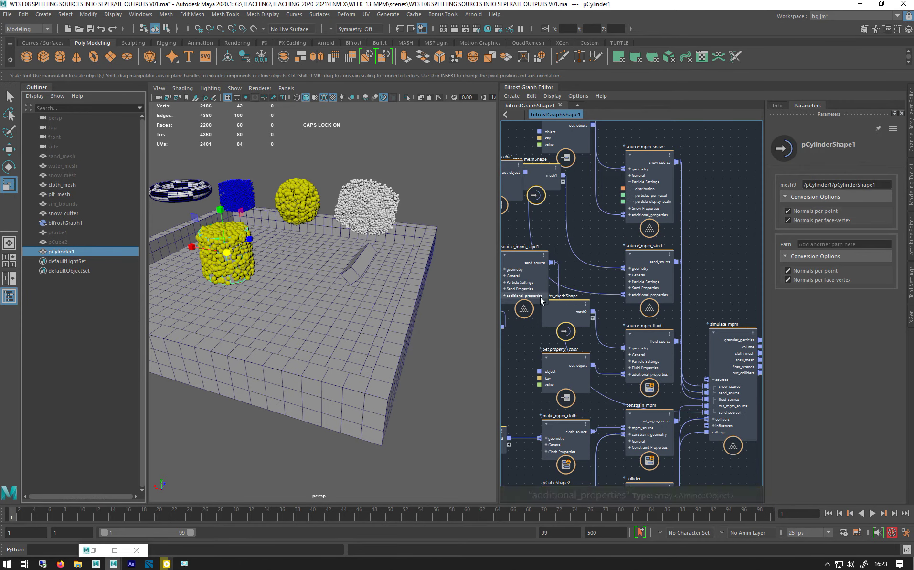
- Set the color value of the copied Set property node to 0, 1, 0 to make the cylinder's particles green
middle_click_drag(553, 245, 680, 239)
left_click(591, 326)
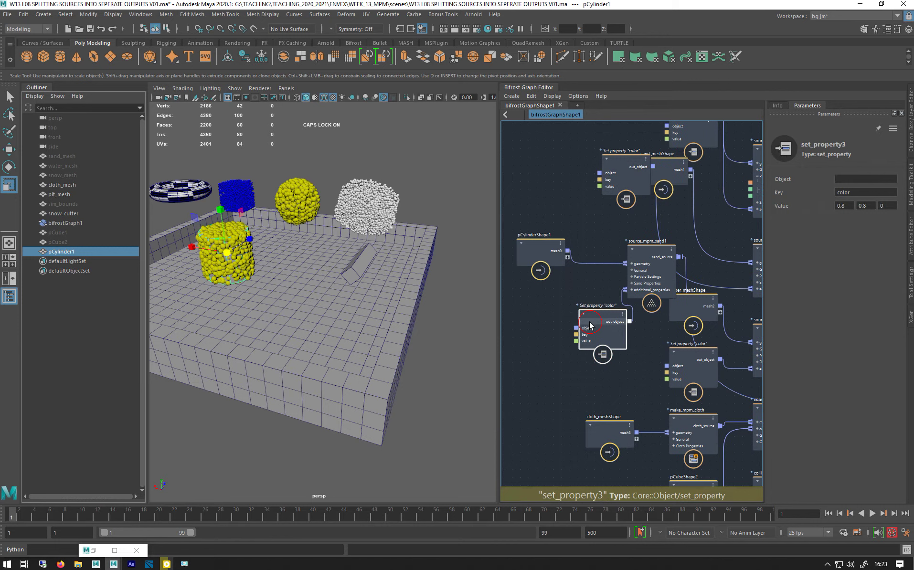
double_click(849, 205)
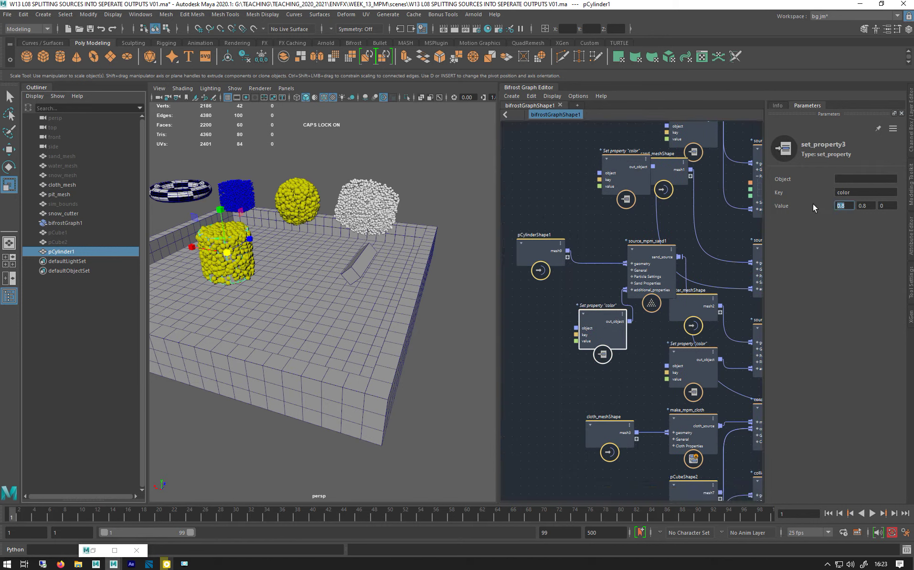
type("0")
key("Return")
double_click(866, 206)
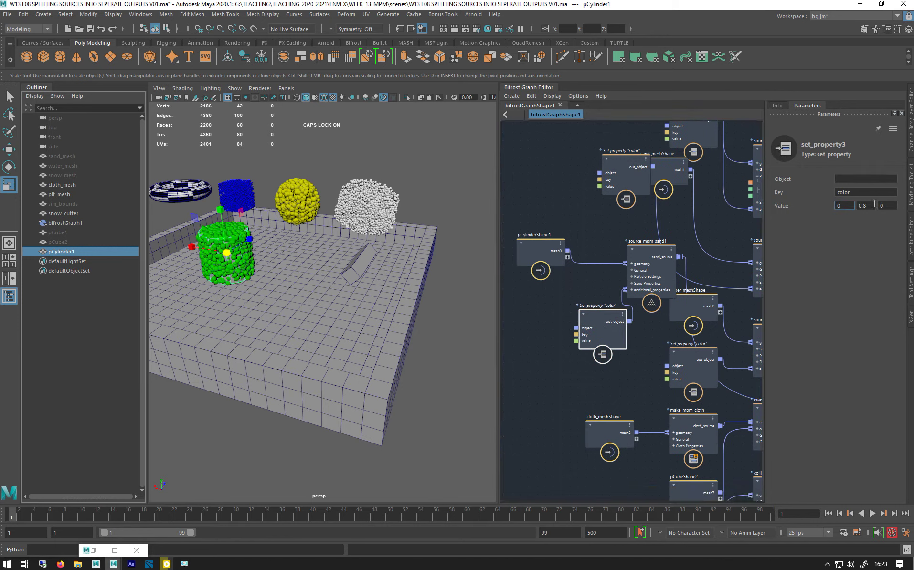
type("1")
key("Return")
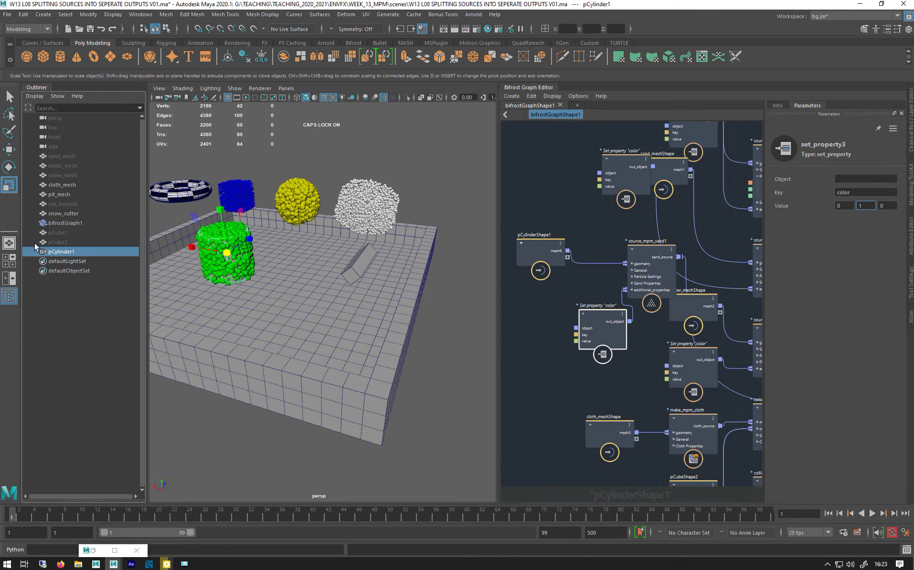
left_click_drag(249, 223, 230, 243, "alt")
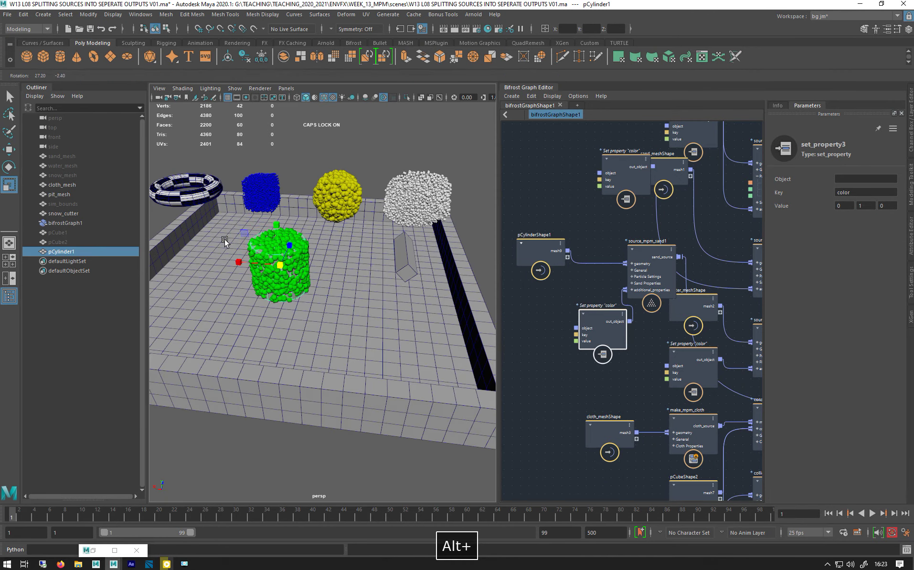
left_click_drag(437, 248, 337, 269, "alt")
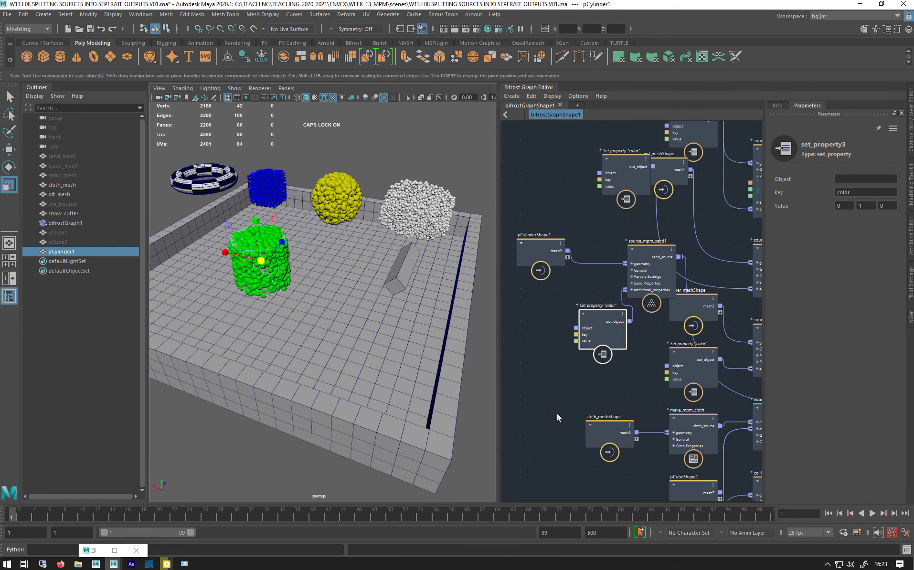
- Widen the parameters area for mpm_solver_settings and enable Label Sources
middle_click_drag(578, 388, 532, 224, "alt")
middle_click_drag(561, 309, 523, 153, "alt")
left_click(682, 246)
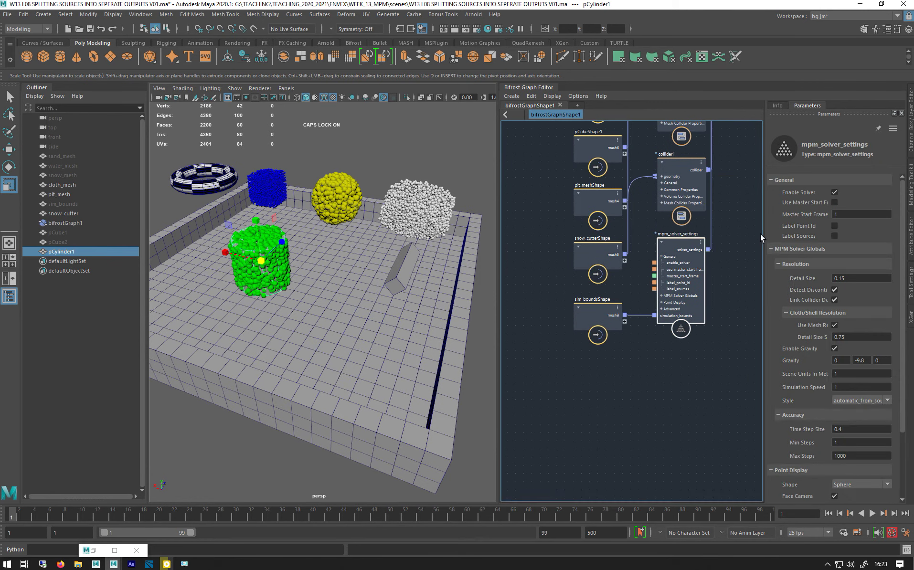
left_click_drag(764, 234, 645, 239)
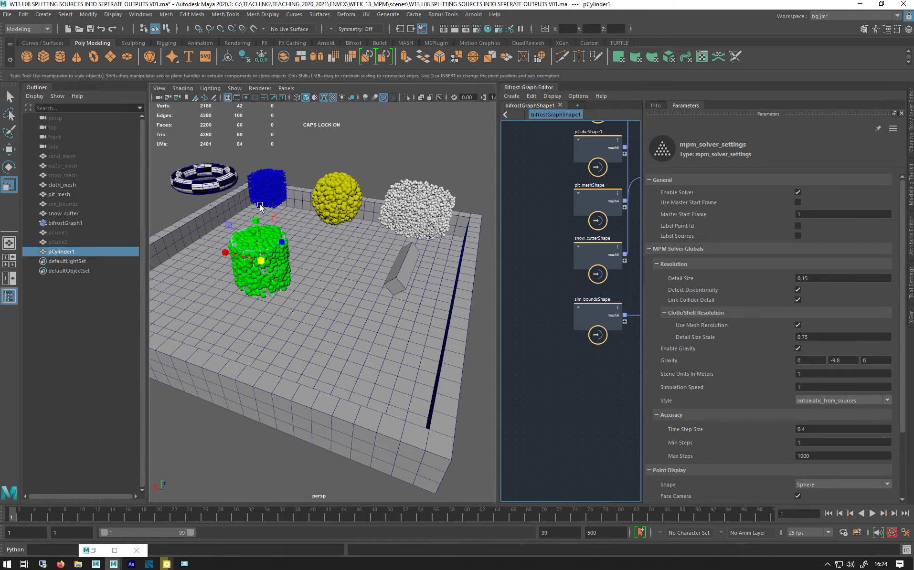
left_click(797, 236)
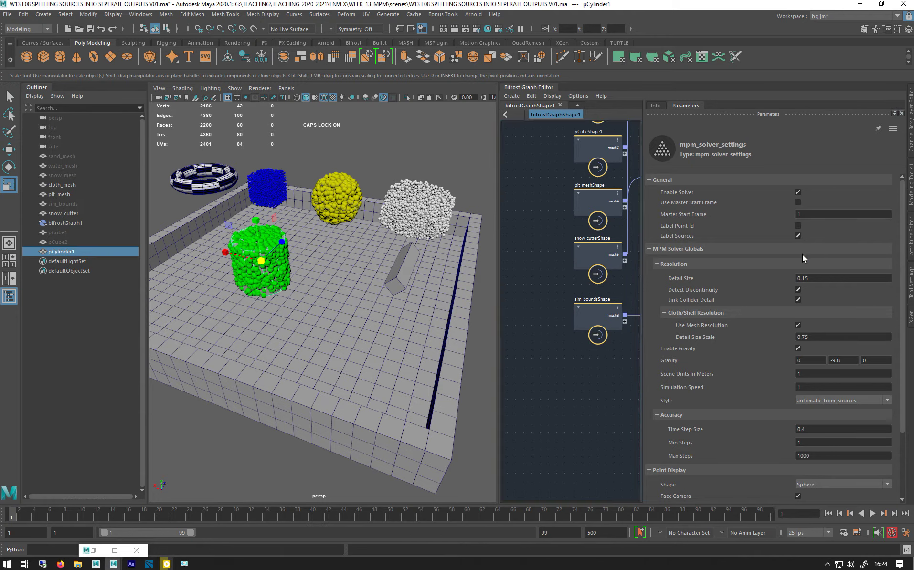
- Close the Outliner and widen the Bifrost Graph Editor so simulate_mpm and file_cache4 are both in view
middle_click_drag(594, 372, 507, 332, "alt")
middle_click_drag(575, 318, 477, 338, "alt")
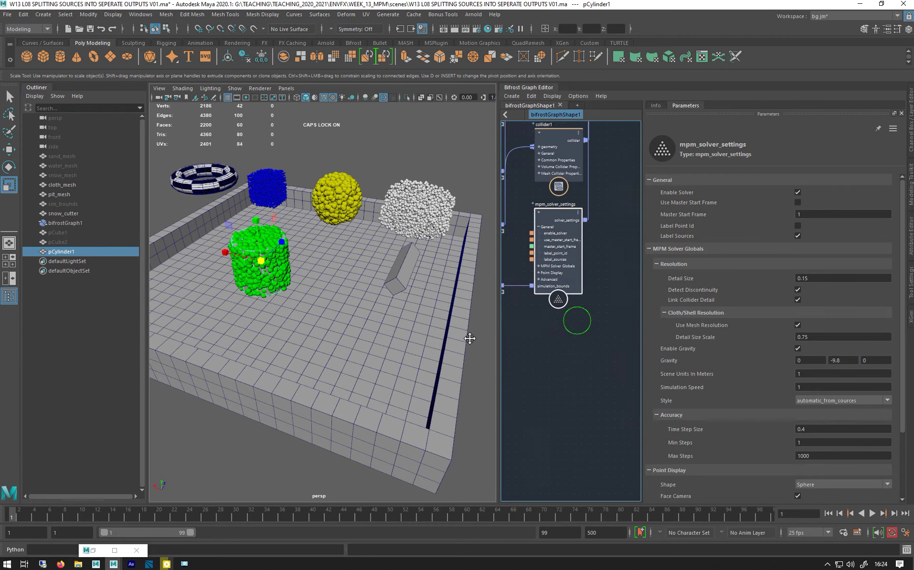
middle_click_drag(586, 259, 605, 377, "alt")
scroll(610, 389, "down", 3)
middle_click_drag(602, 237, 515, 318, "alt")
scroll(586, 267, "up", 3)
scroll(587, 268, "up", 1)
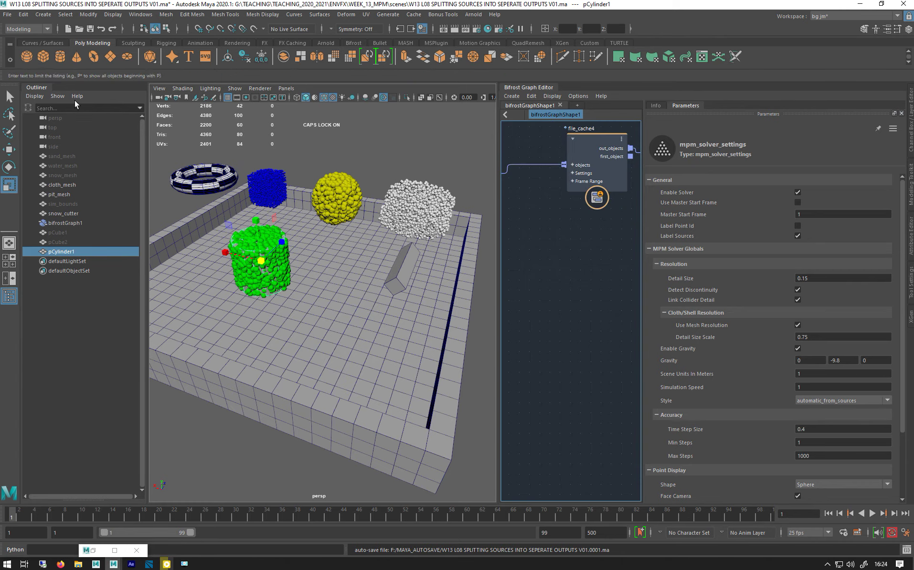
double_click(36, 88)
left_click_drag(434, 232, 285, 232)
middle_click_drag(384, 234, 535, 282, "alt")
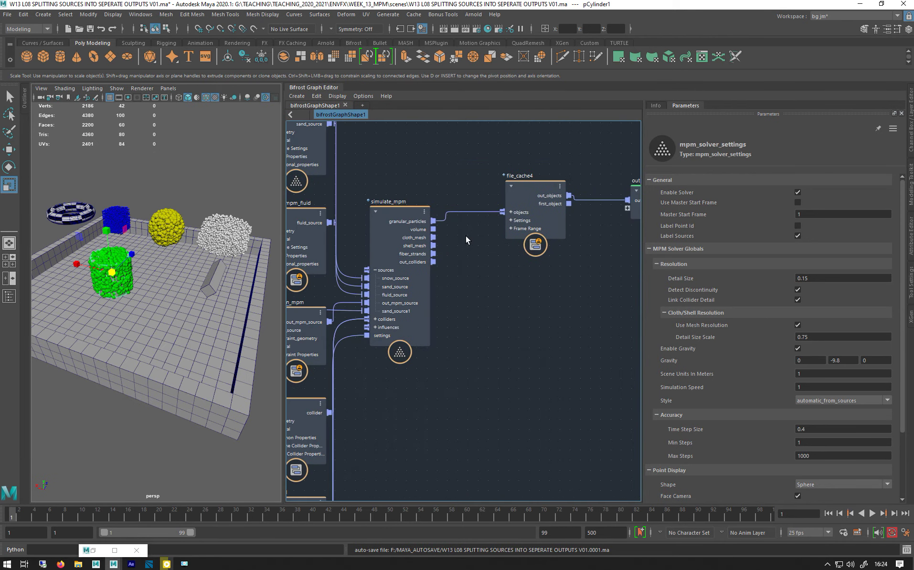
- Add a watchpoint to the connection between granular_particles and file_cache4's objects, and move file_cache4 farther from simulate_mpm
scroll(465, 236, "up", 3)
right_click(454, 200)
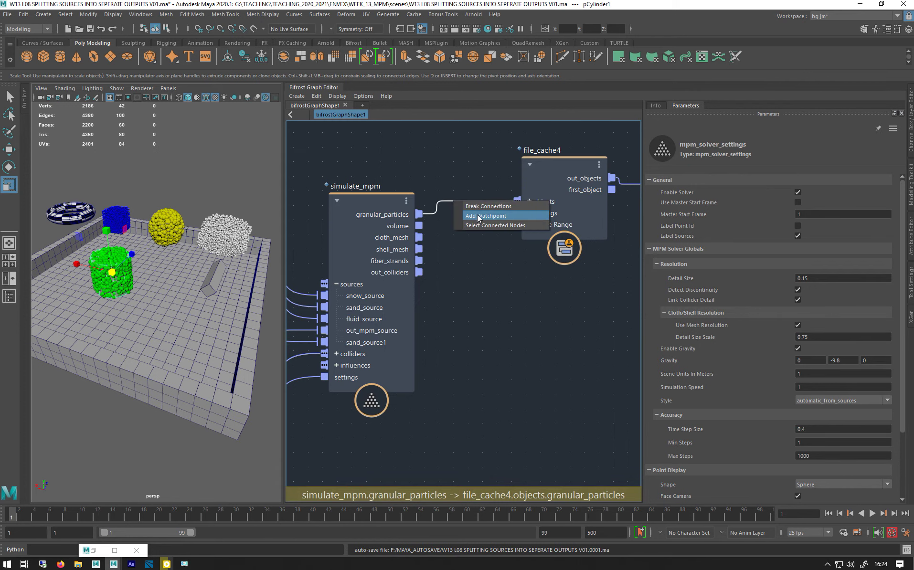
left_click(478, 215)
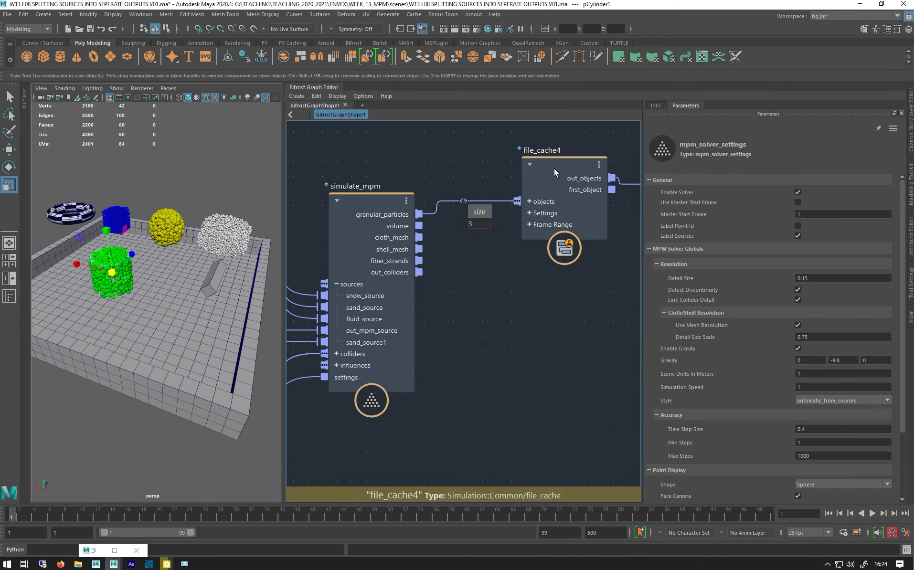
left_click_drag(552, 183, 569, 156)
middle_click_drag(496, 226, 502, 242, "alt")
left_click(492, 296)
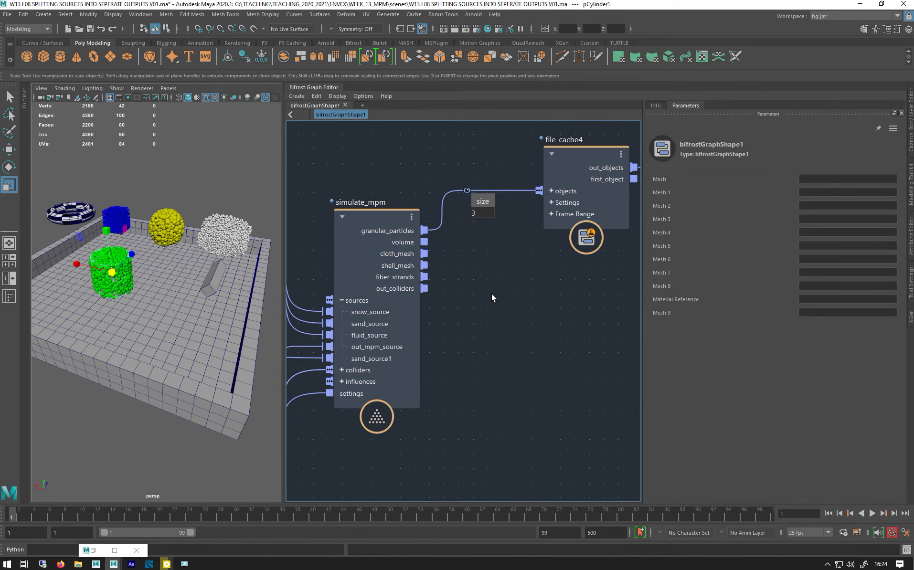
key("Tab")
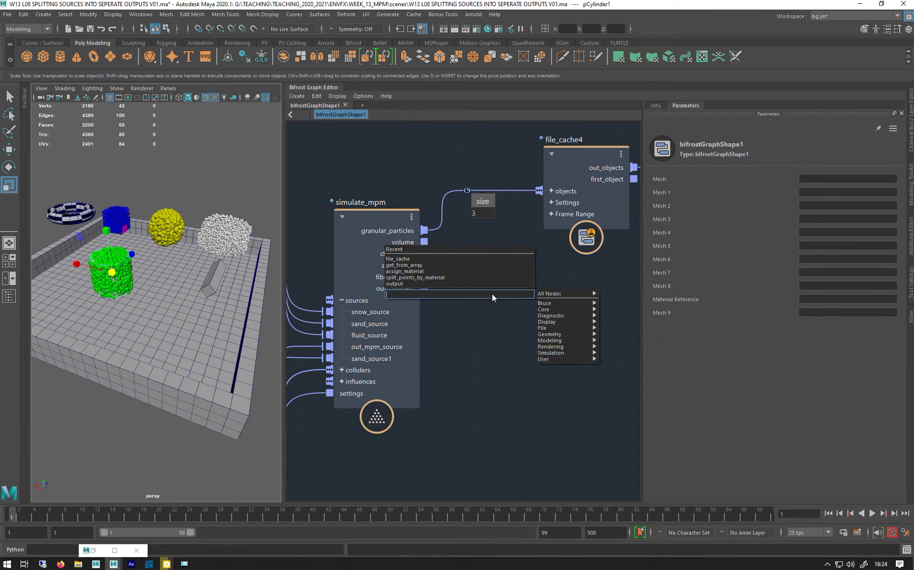
left_click(483, 219)
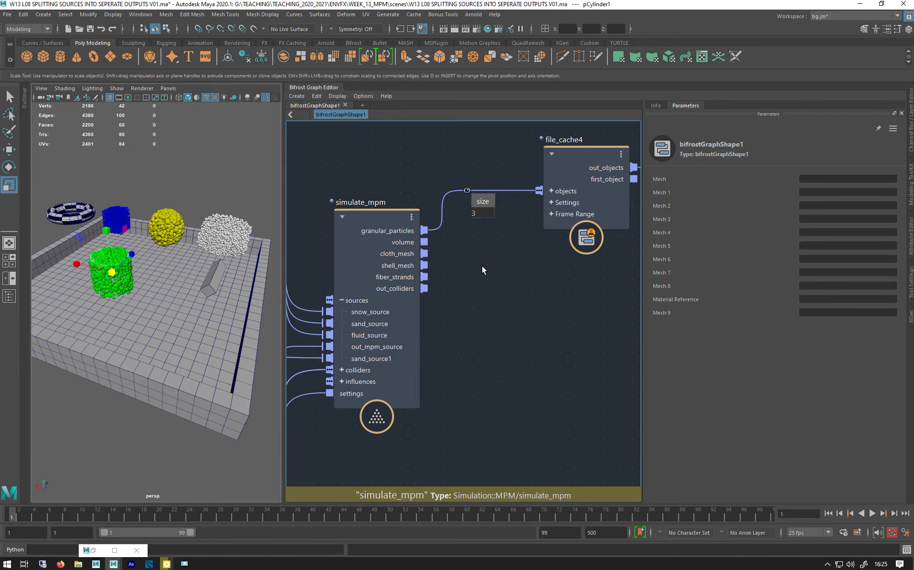
- Add a first_in_array node to the graph between simulate_mpm and file_cache4
key("Tab")
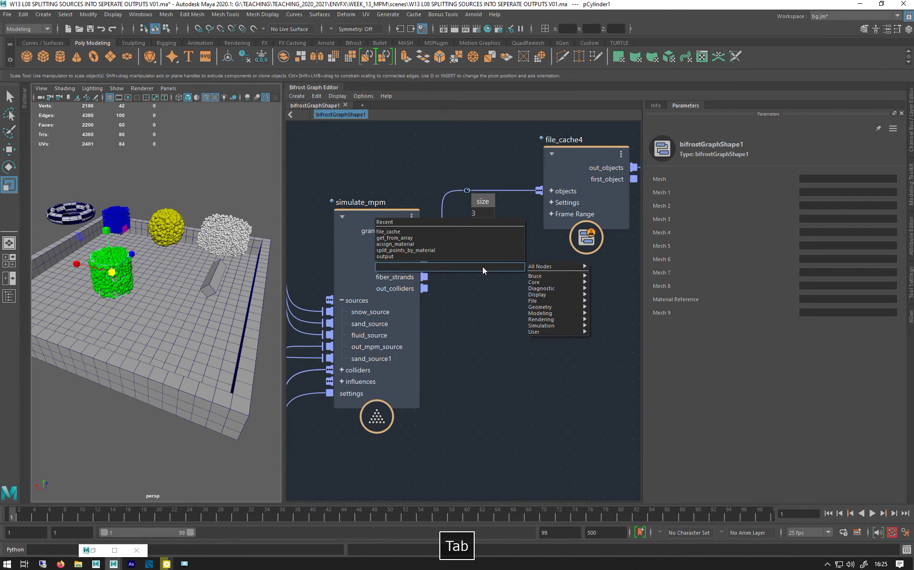
type("Fi")
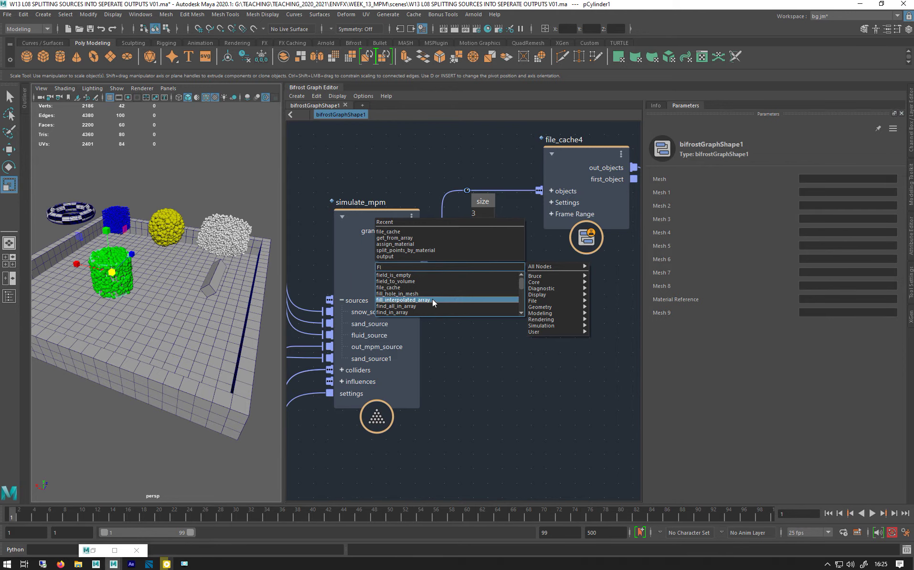
type("r")
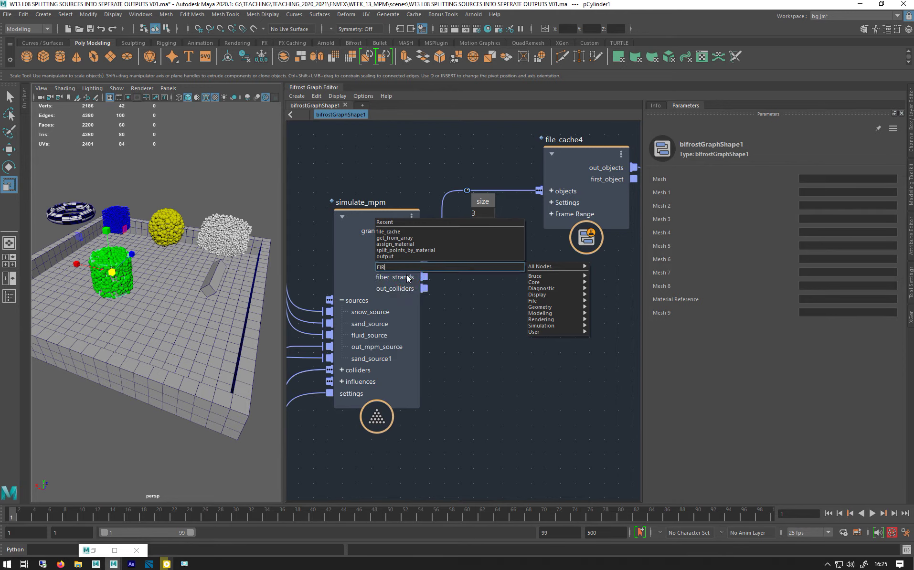
key("Return")
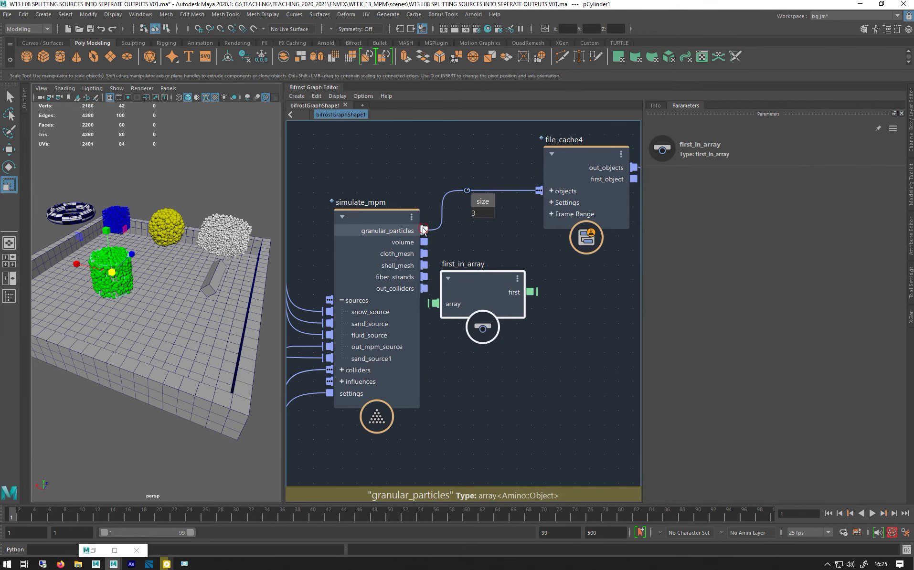
- Route granular_particles through first_in_array into file_cache4's objects and remove the direct connection between simulate_mpm and the cache
left_click_drag(424, 230, 439, 307)
left_click_drag(537, 292, 550, 190)
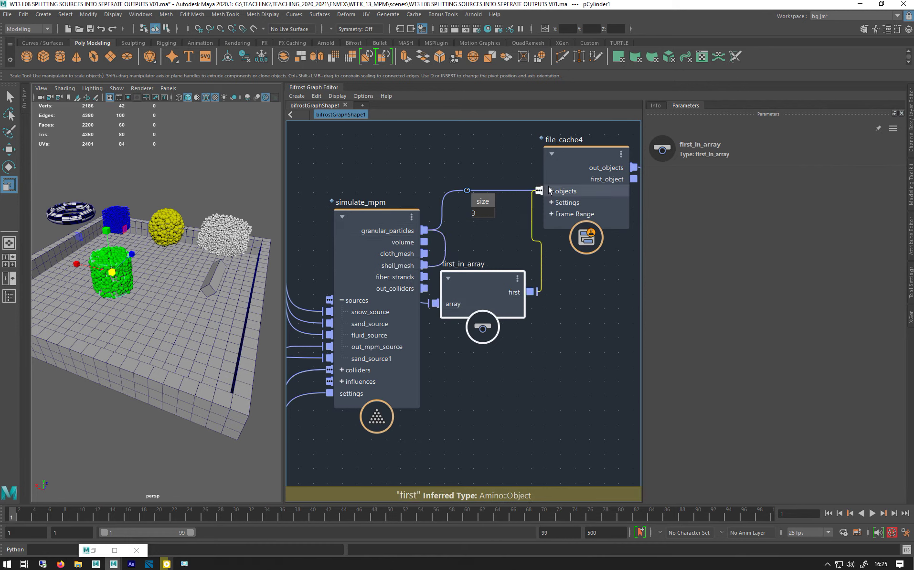
left_click_drag(514, 189, 472, 193)
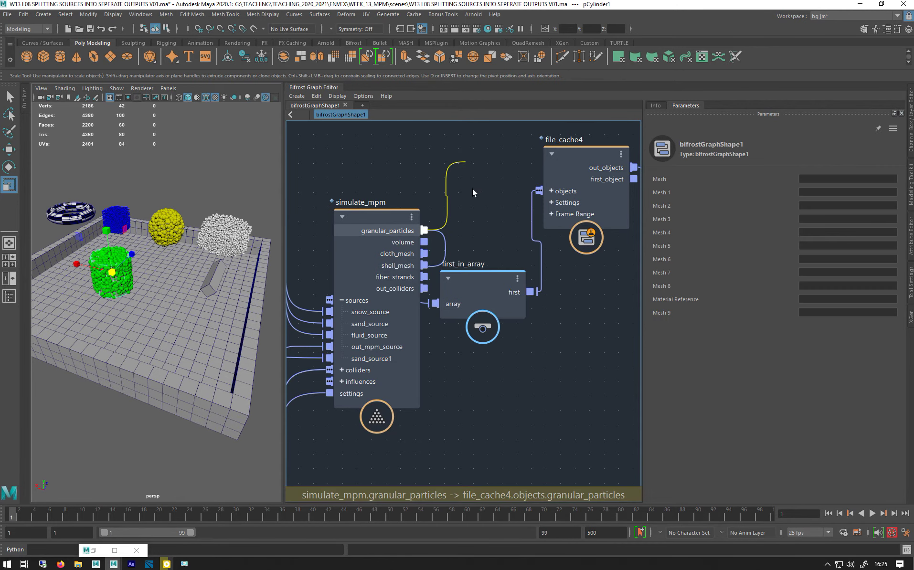
- Add a watchpoint to the connection from first_in_array to file_cache4 and examine the listed particle properties
right_click(542, 259)
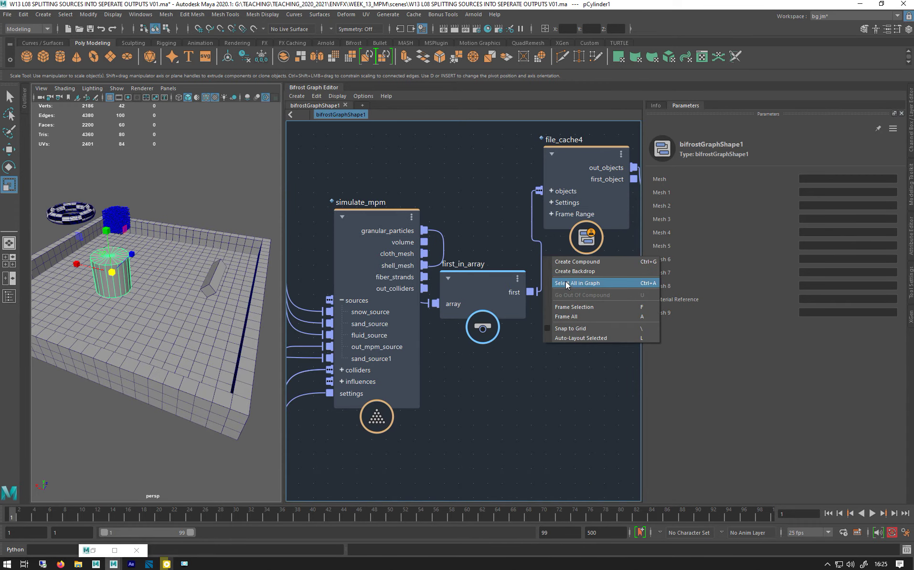
right_click(539, 248)
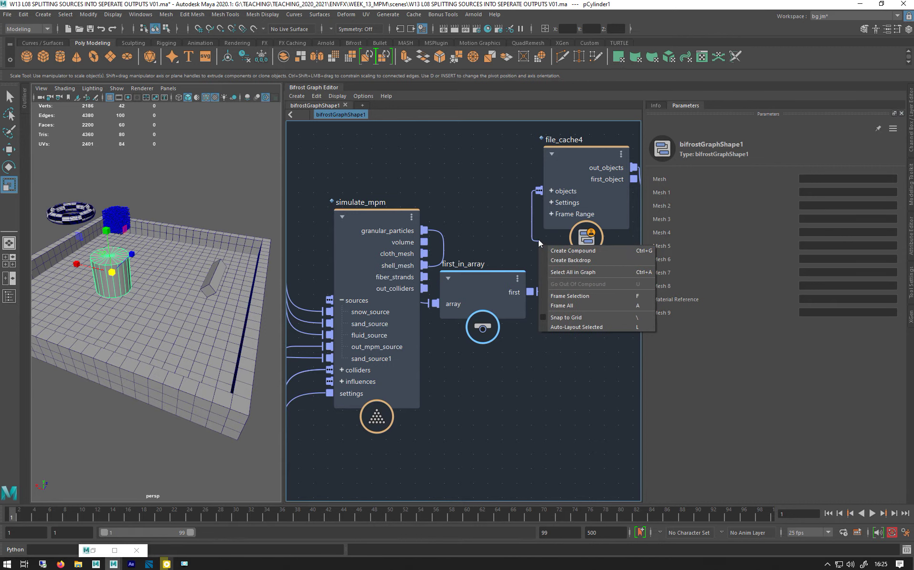
right_click(536, 239)
left_click(558, 254)
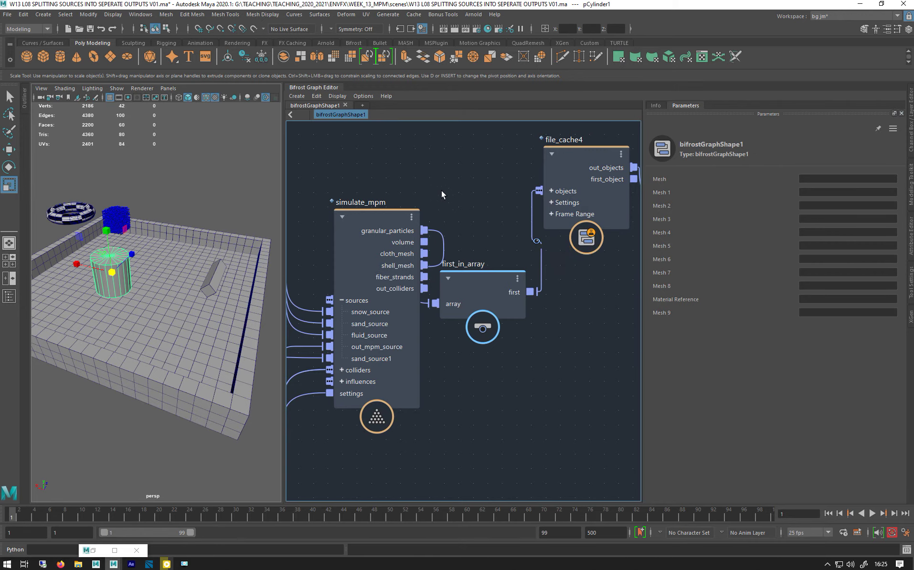
middle_click_drag(463, 196, 398, 94)
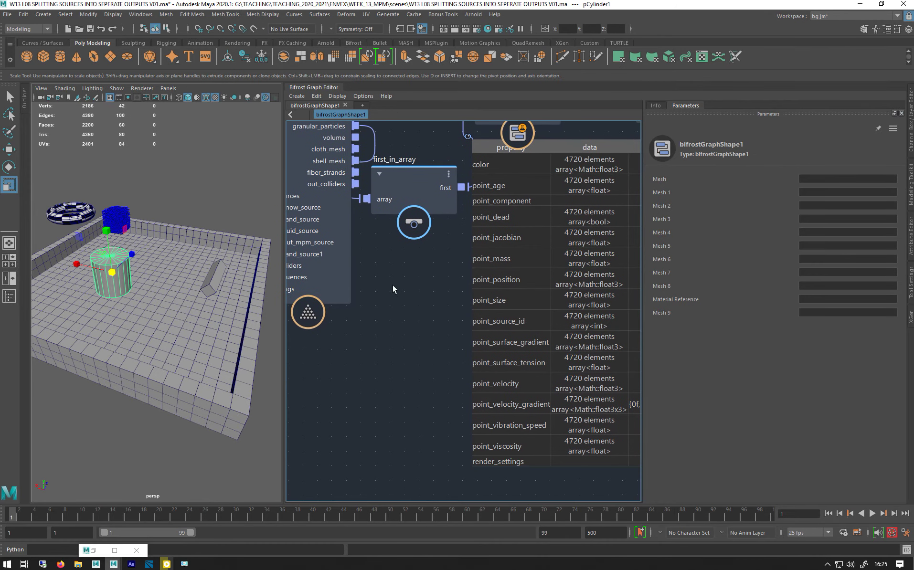
right_click_drag(378, 293, 366, 301, "alt")
middle_click_drag(399, 285, 462, 261, "alt")
- Move the mpm_solver_settings node up beneath simulate_mpm, next to the watchpoint's property list
scroll(414, 257, "down", 2)
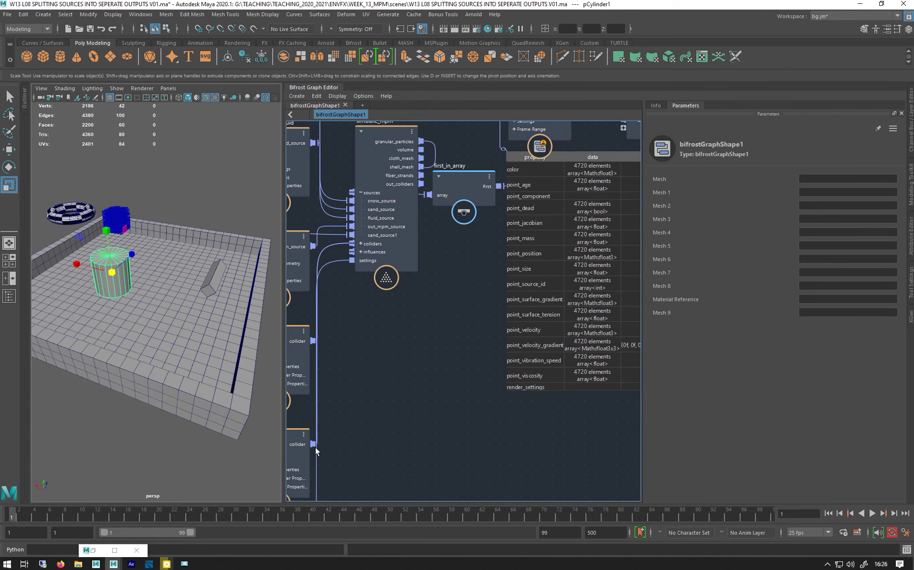
left_click_drag(296, 454, 352, 419)
middle_click_drag(421, 337, 464, 240, "alt")
left_click_drag(375, 330, 318, 340)
left_click_drag(315, 452, 425, 256)
scroll(471, 240, "up", 5)
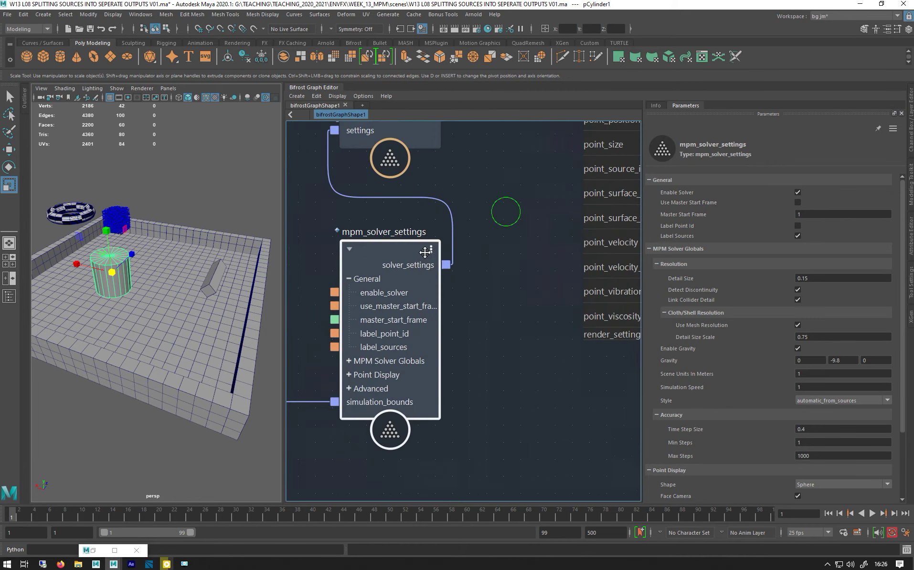
- Switch off Label Sources on mpm_solver_settings, compare the watchpoint's property list, and undo the change
left_click_drag(362, 295, 394, 288)
left_click(798, 235)
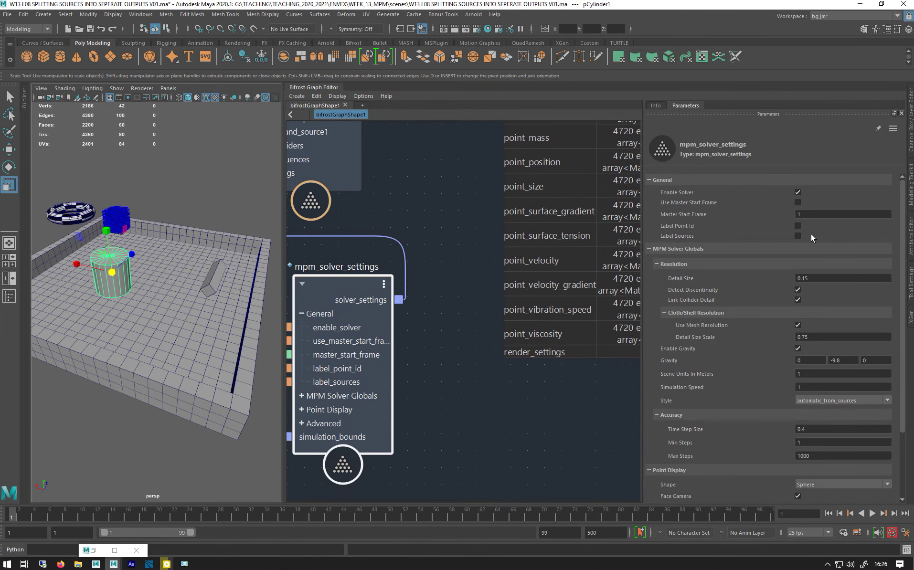
key("ctrl+z")
- Delete the first_in_array node and connect simulate_mpm's granular_particles output directly to file_cache4's objects
middle_click_drag(423, 254, 429, 565, "alt")
left_click(447, 377)
left_click_drag(447, 379, 450, 439)
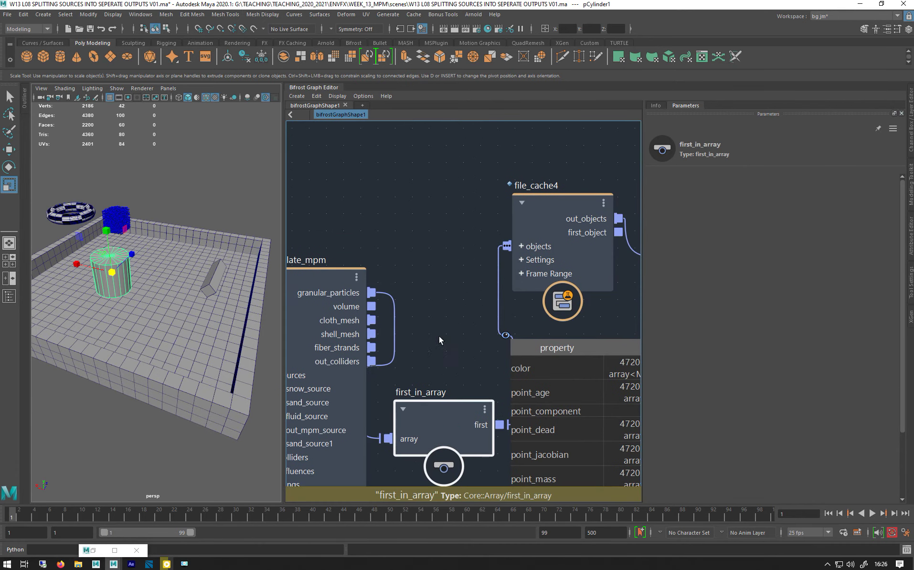
key("Delete")
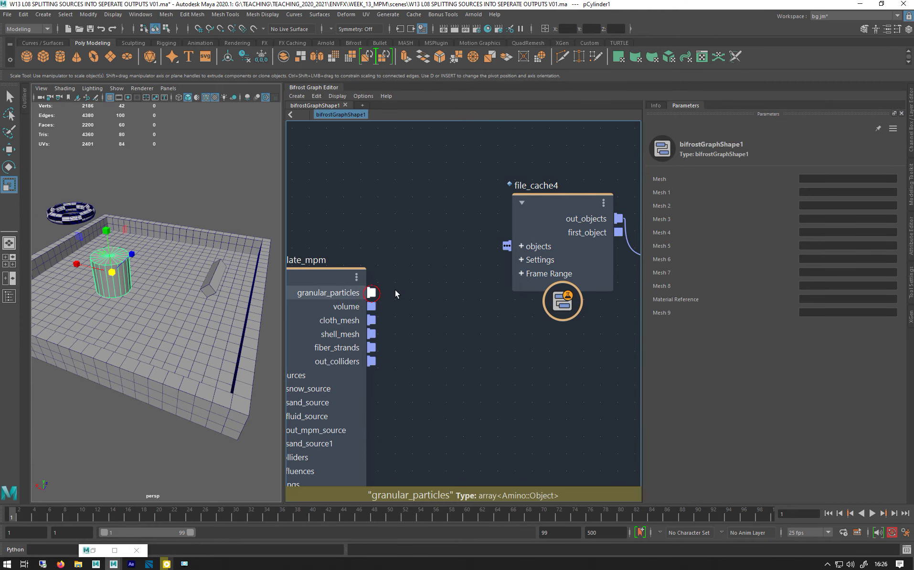
left_click_drag(372, 293, 522, 248)
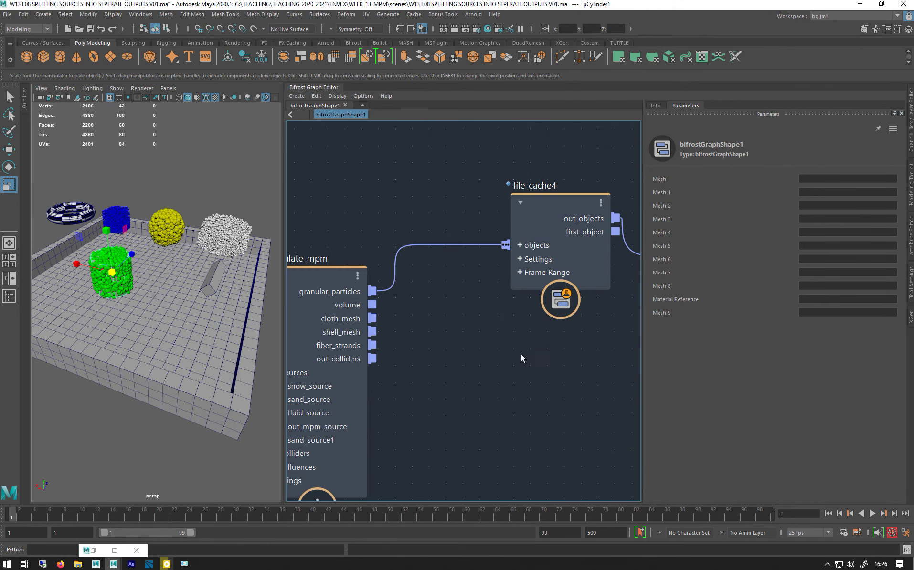
- Run the simulation from frame 1 to 99 and, with file_cache4 in Read Mode, scrub back to frame 1
middle_click_drag(504, 353, 422, 335, "alt")
right_click_drag(422, 335, 435, 360, "alt")
left_click(827, 514)
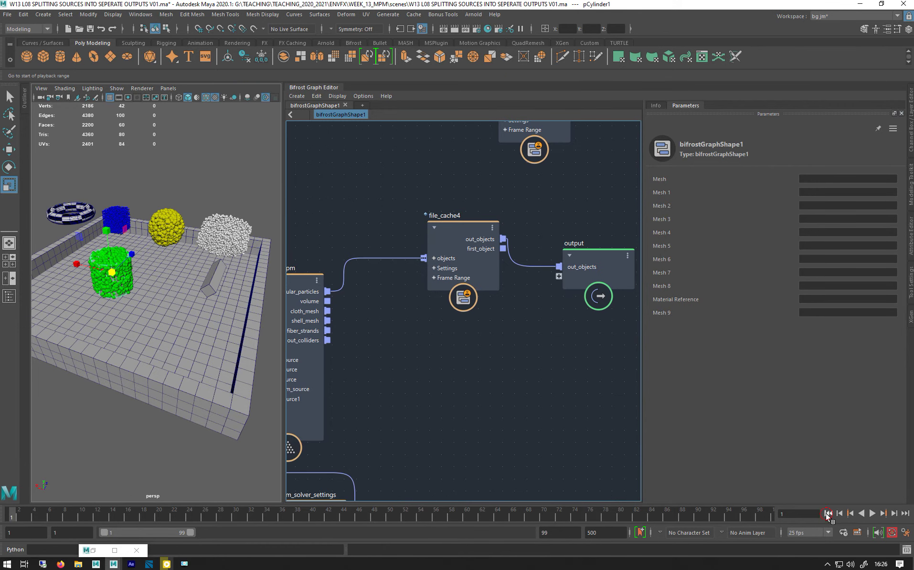
left_click(872, 514)
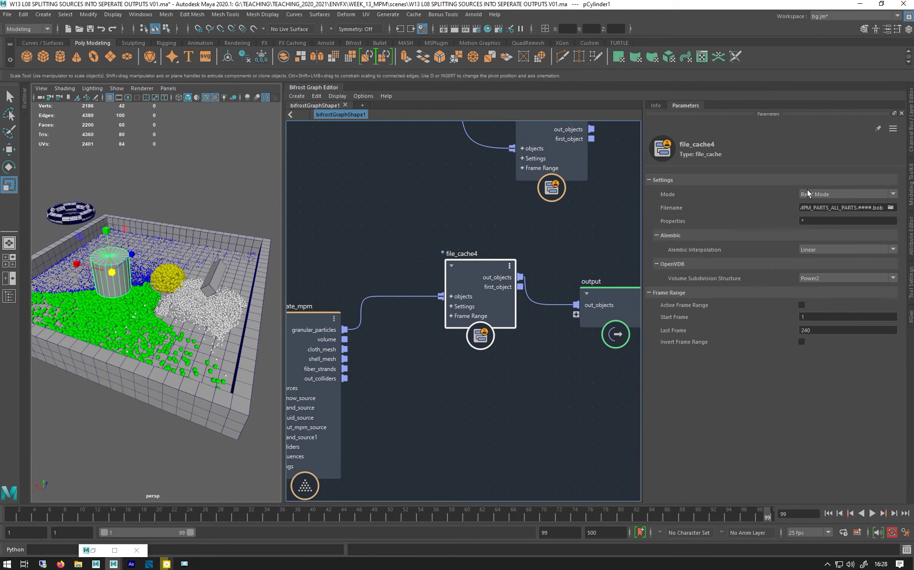
left_click_drag(752, 517, 11, 471)
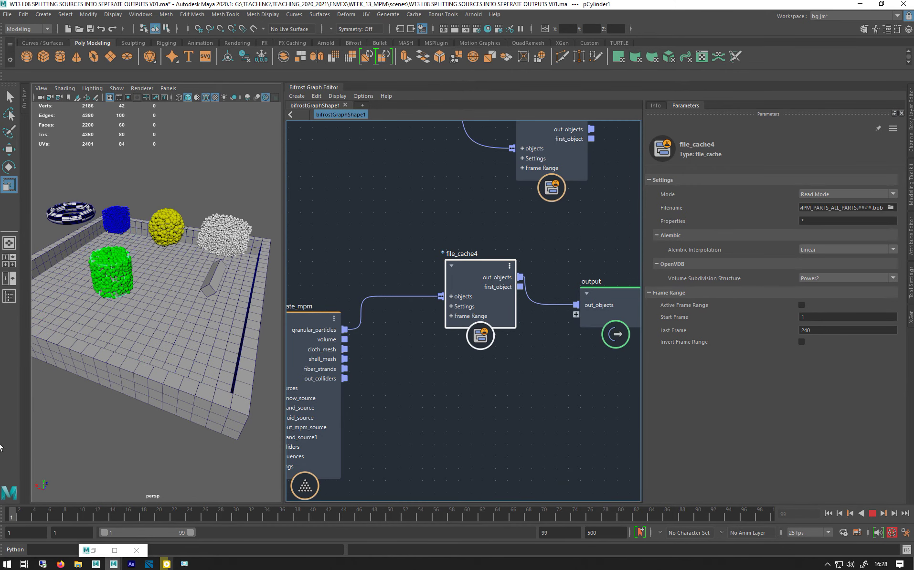
- Move file_cache4 and output apart and add an assign_material node to the graph between them
left_click(477, 361, "alt")
left_click_drag(490, 284, 387, 292)
left_click_drag(602, 296, 613, 221)
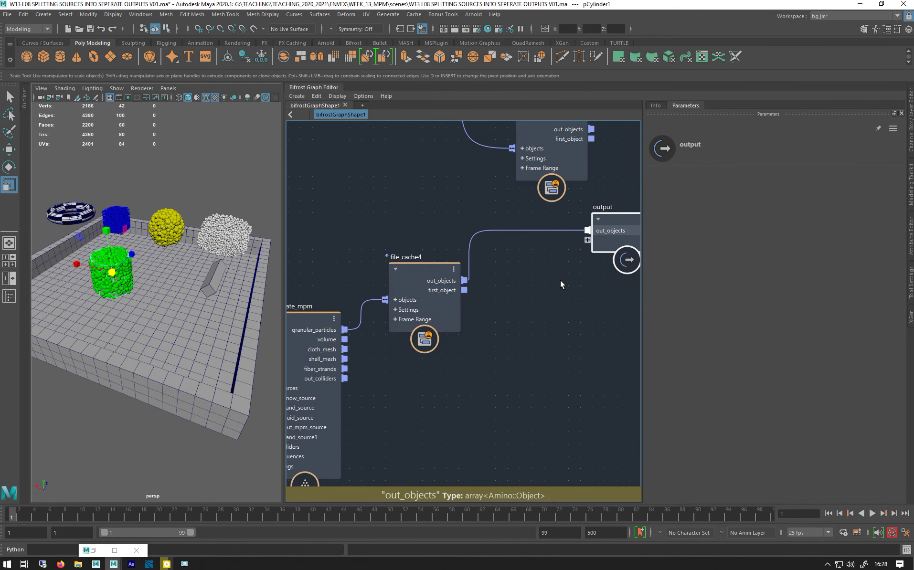
left_click(522, 312)
key("Tab")
type("ASS")
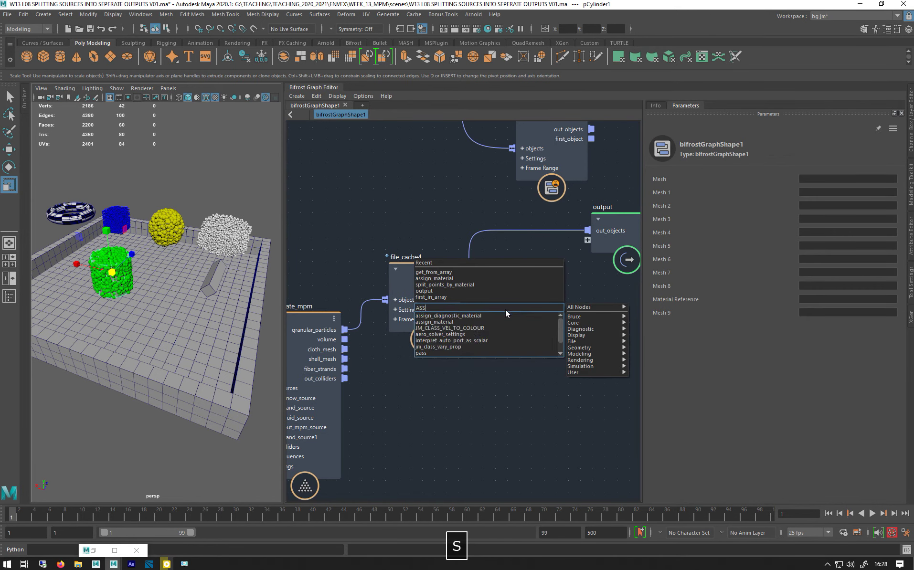
left_click(476, 322)
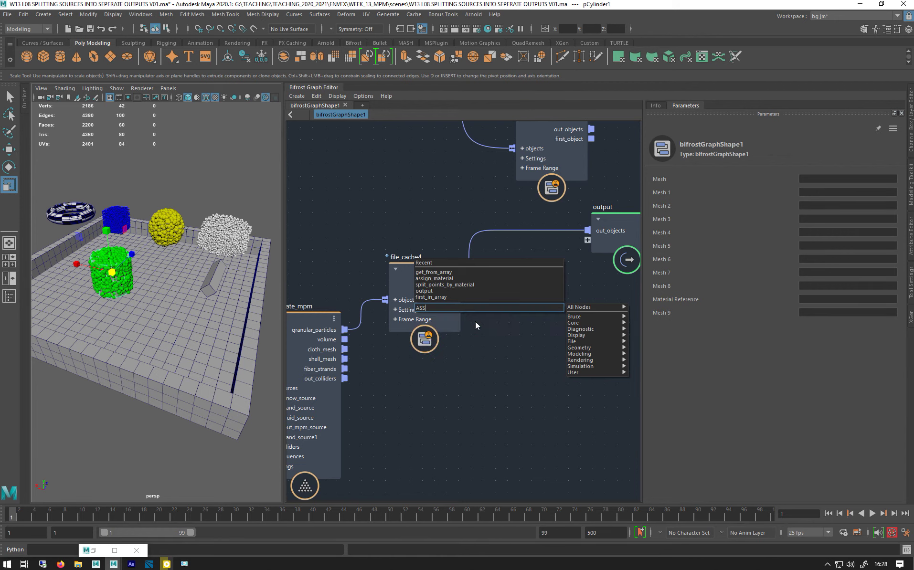
left_click_drag(509, 322, 534, 287)
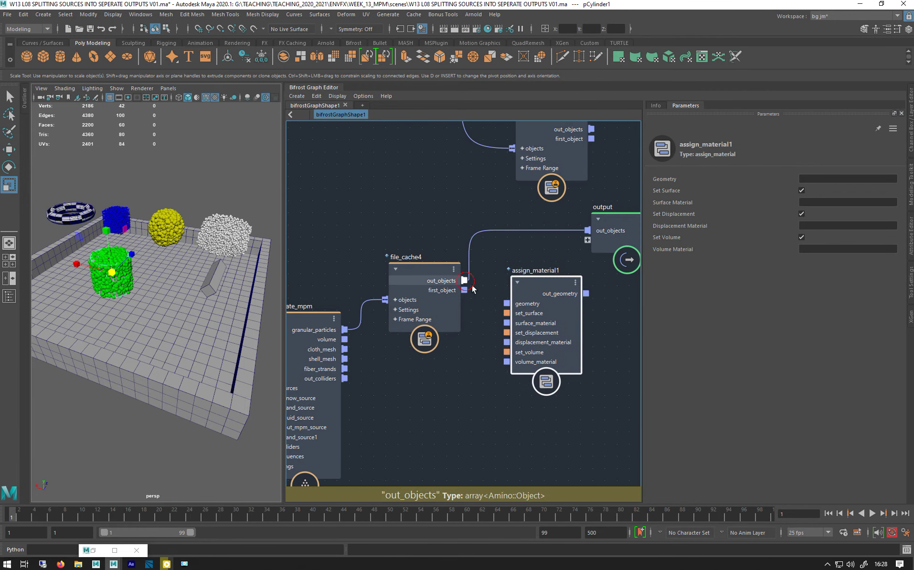
- Route file_cache4's out_objects through the geometry port of assign_material1 into output, and remove the direct connection
left_click_drag(467, 282, 512, 301)
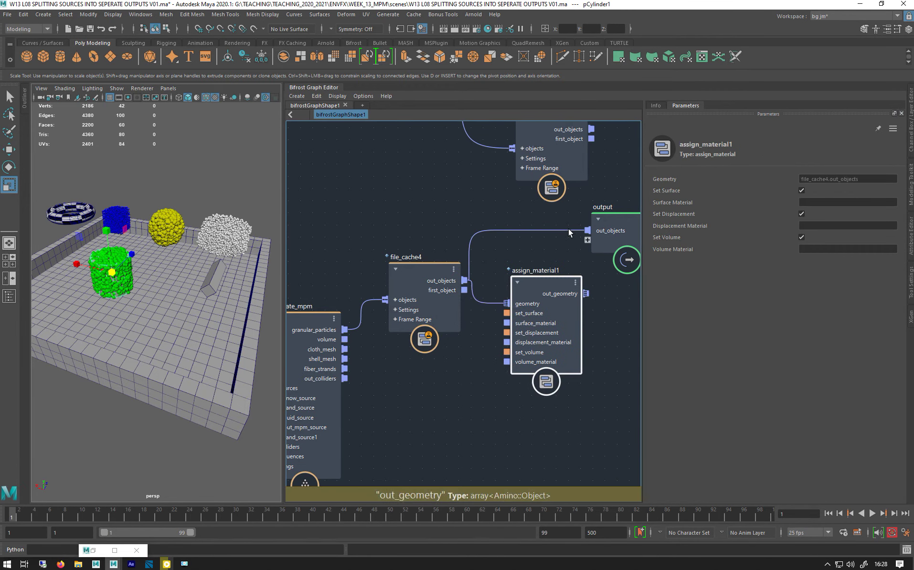
left_click_drag(569, 230, 523, 210)
left_click_drag(586, 294, 587, 231)
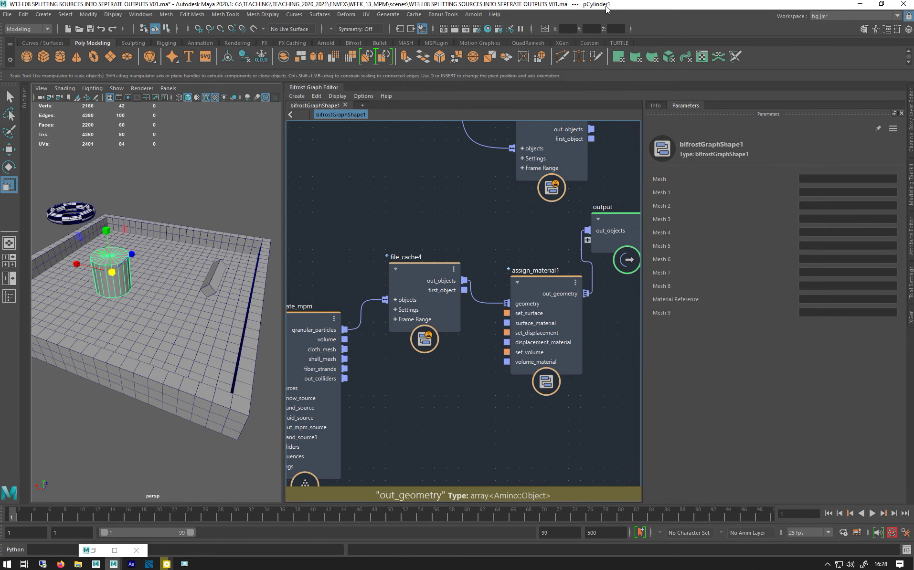
- Open the Hypershade and clear the existing liquid shader network from its work area
left_click(486, 29)
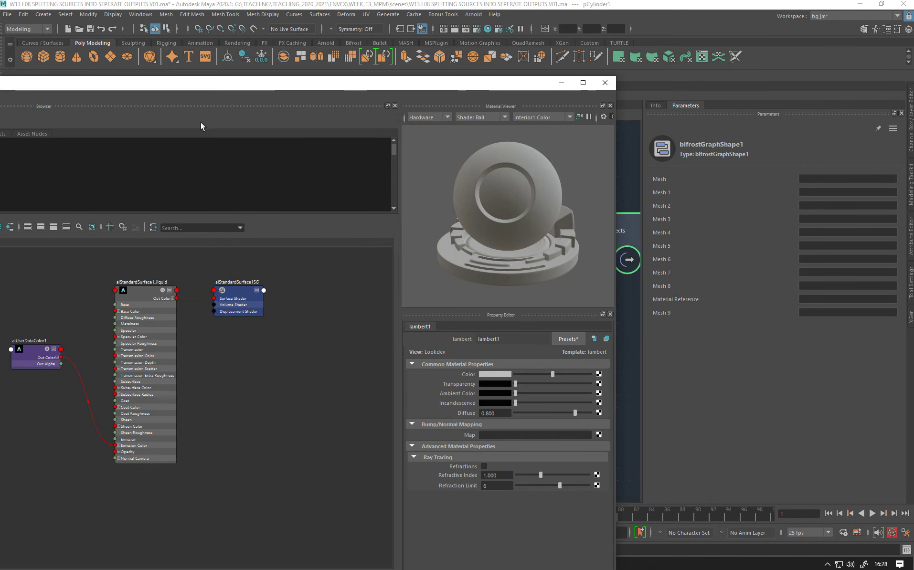
left_click_drag(217, 84, 434, 29)
scroll(353, 249, "down", 3)
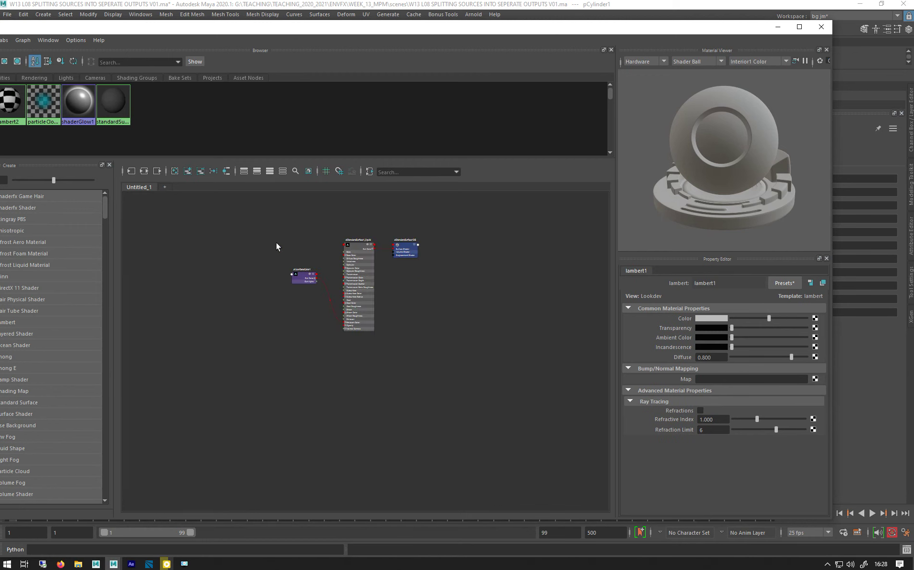
left_click_drag(444, 367, 197, 188)
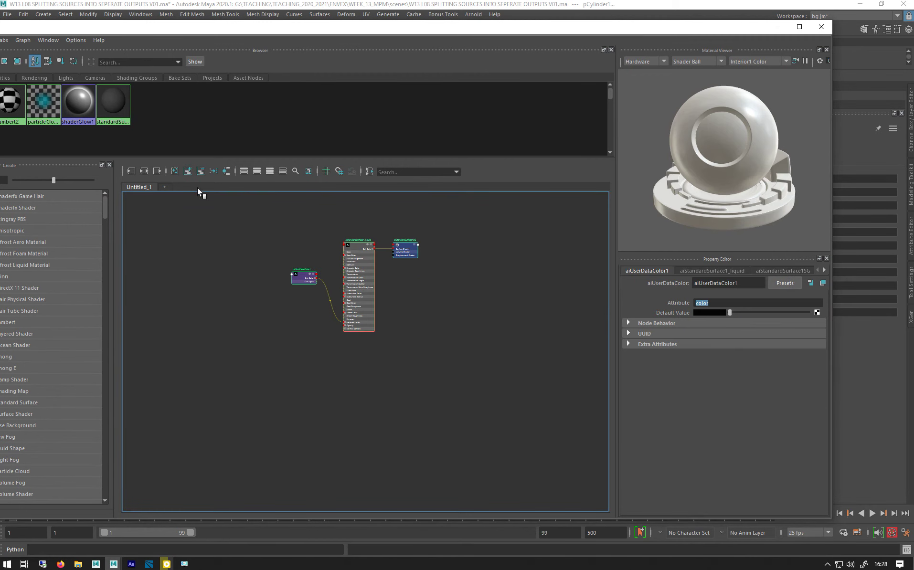
left_click(174, 171)
left_click(335, 276)
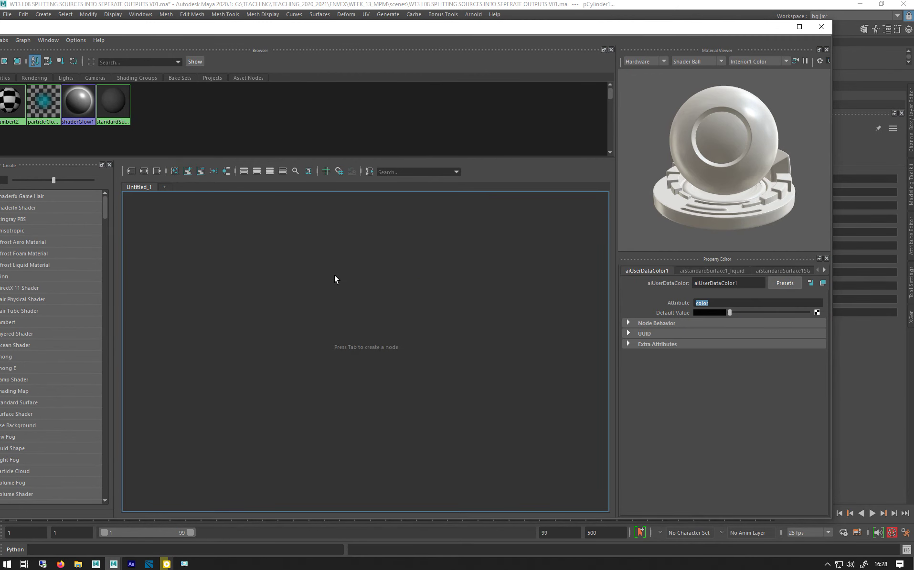
- Create an aiSwitch shader in the empty Hypershade graph and frame its network
key("Tab")
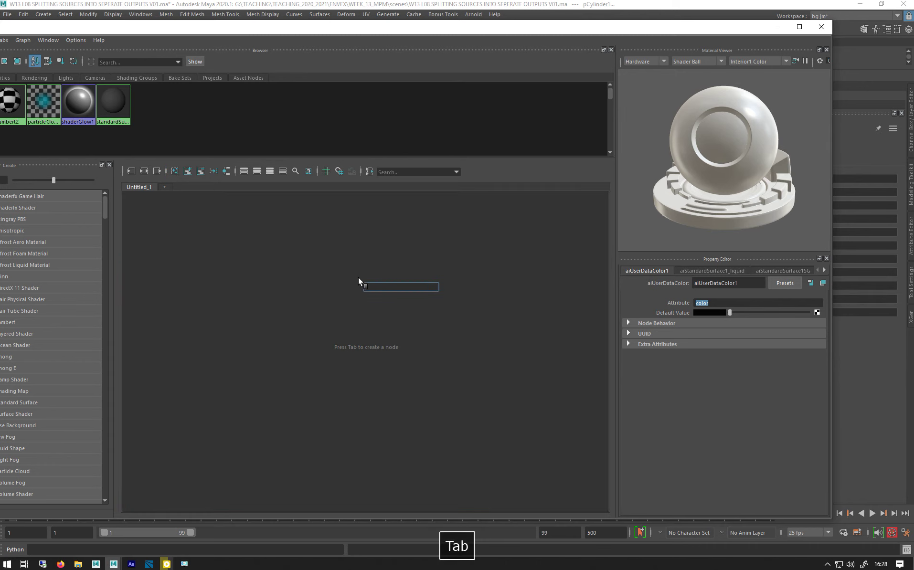
type("AI")
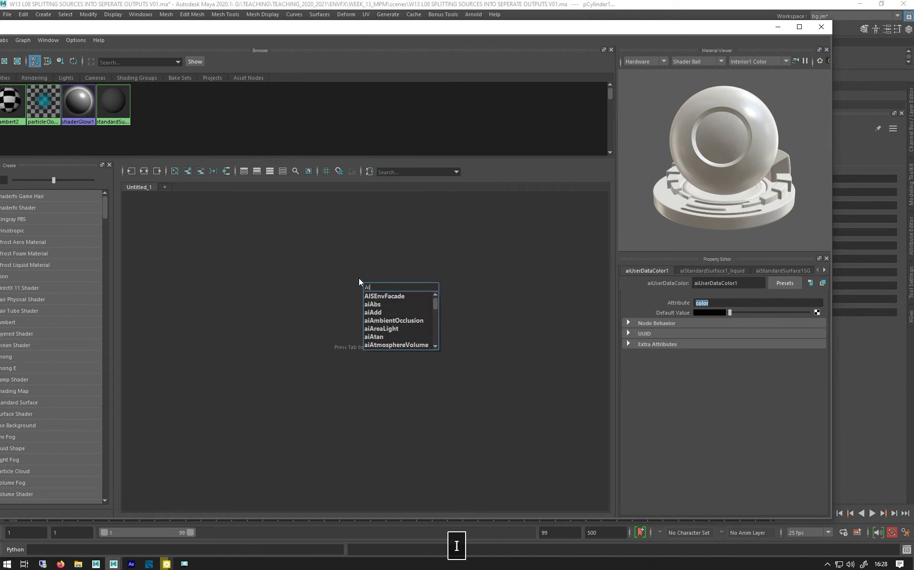
type("SW")
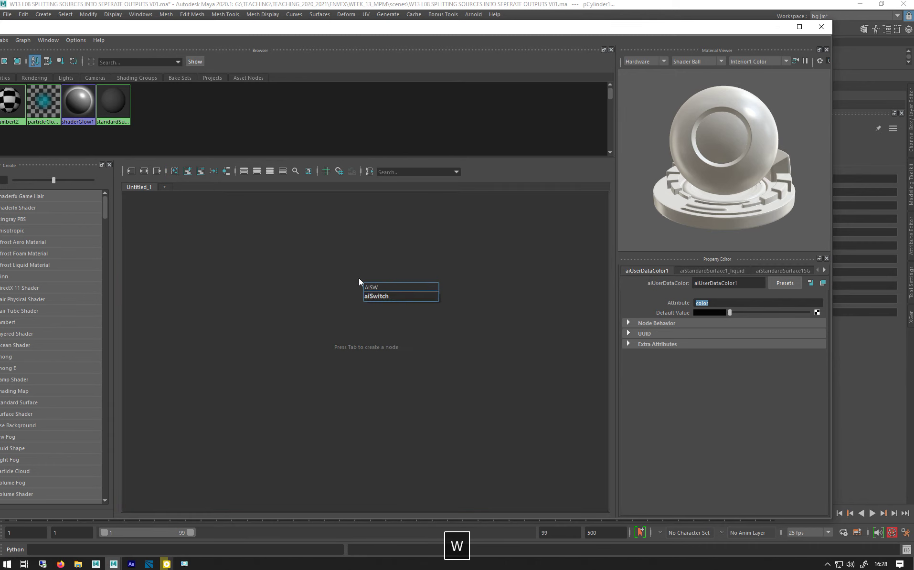
left_click(380, 296)
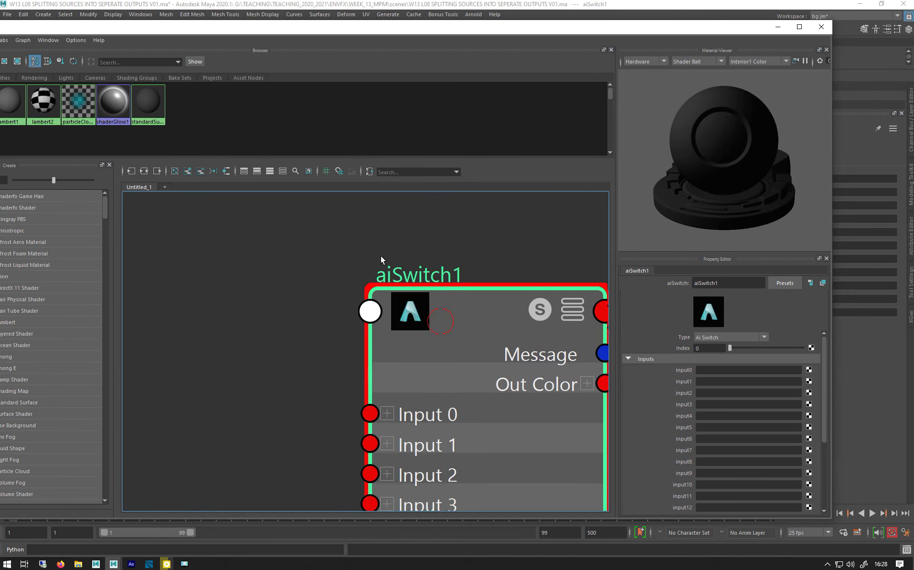
key("a")
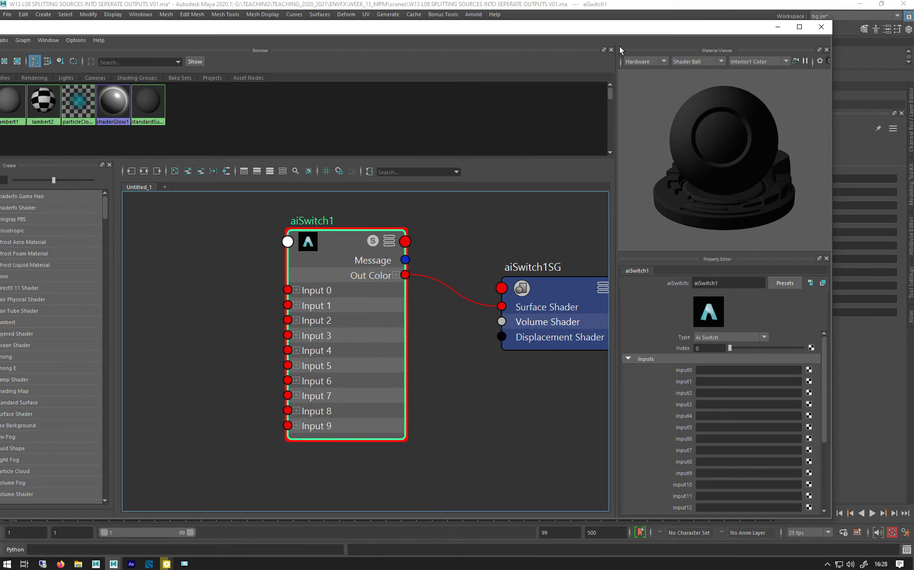
- Create an Arnold aiStandardSurface shader connected to input0 of aiSwitch1
left_click_drag(587, 27, 465, 9)
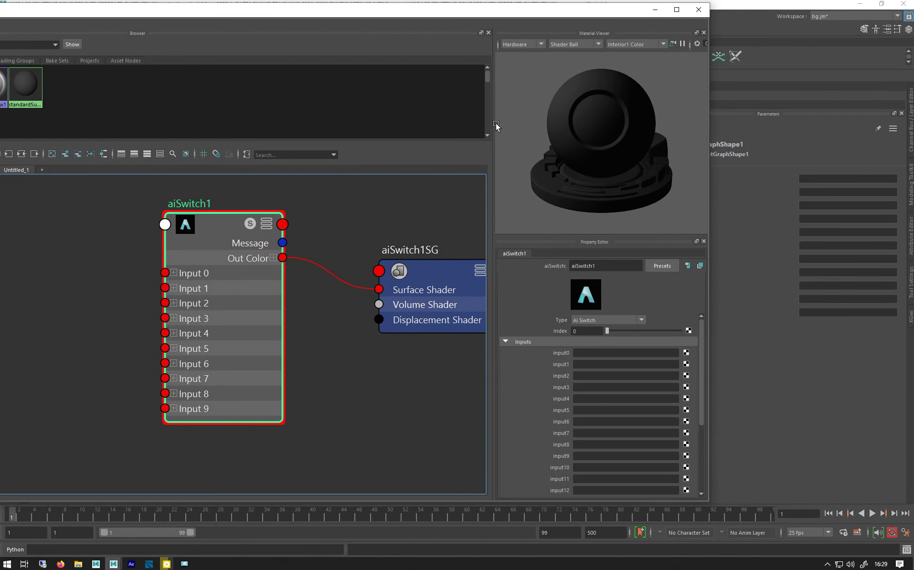
left_click(687, 354)
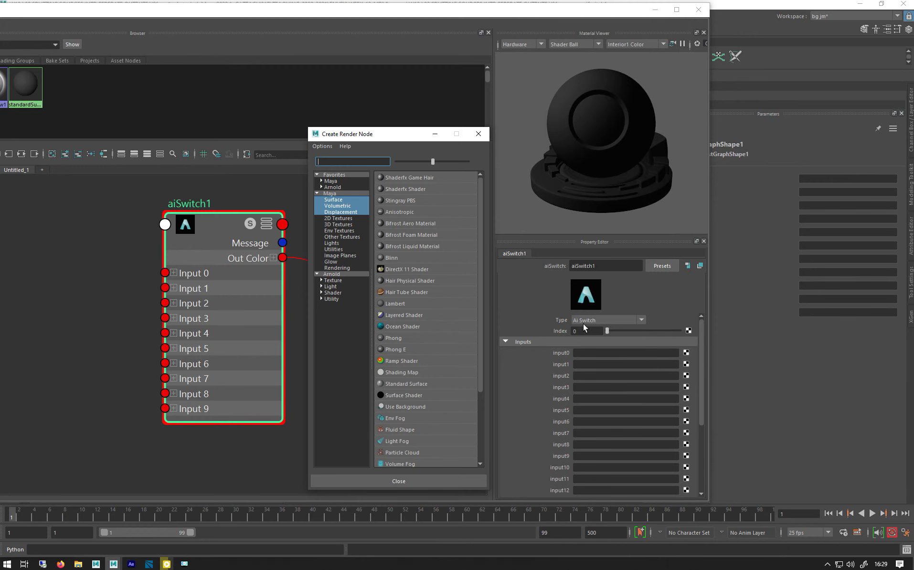
left_click(329, 294)
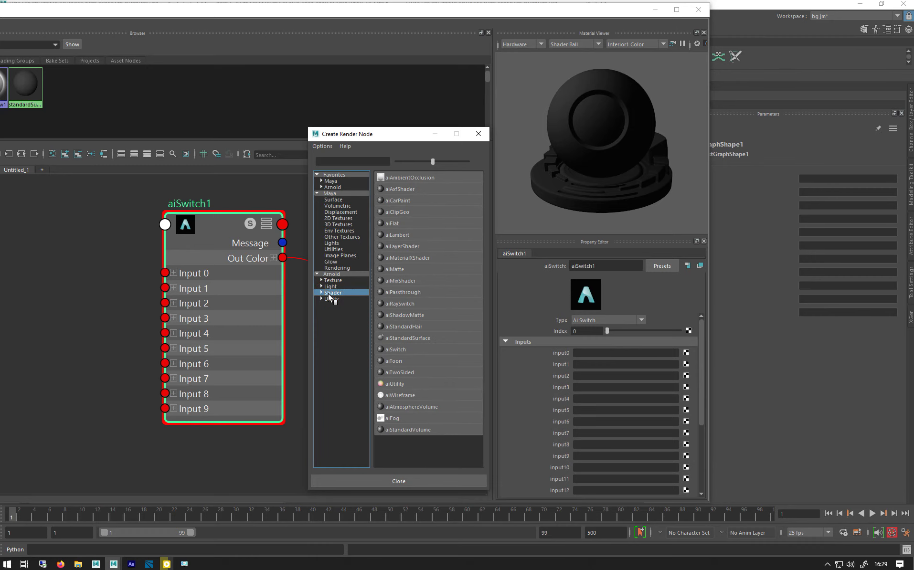
left_click(418, 338)
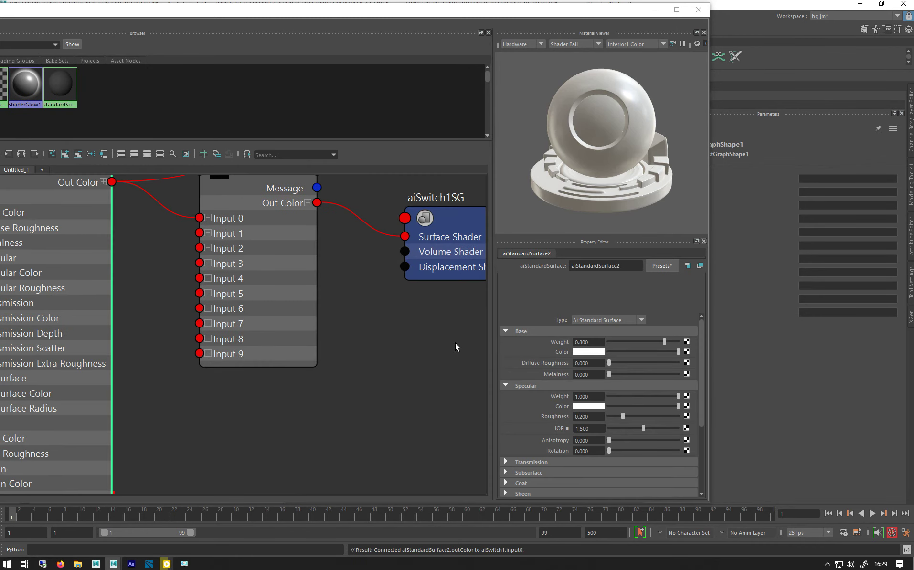
- Rename the shader feeding aiSwitch1's input0 as aiStandardSurface_SNOW
left_click(265, 237)
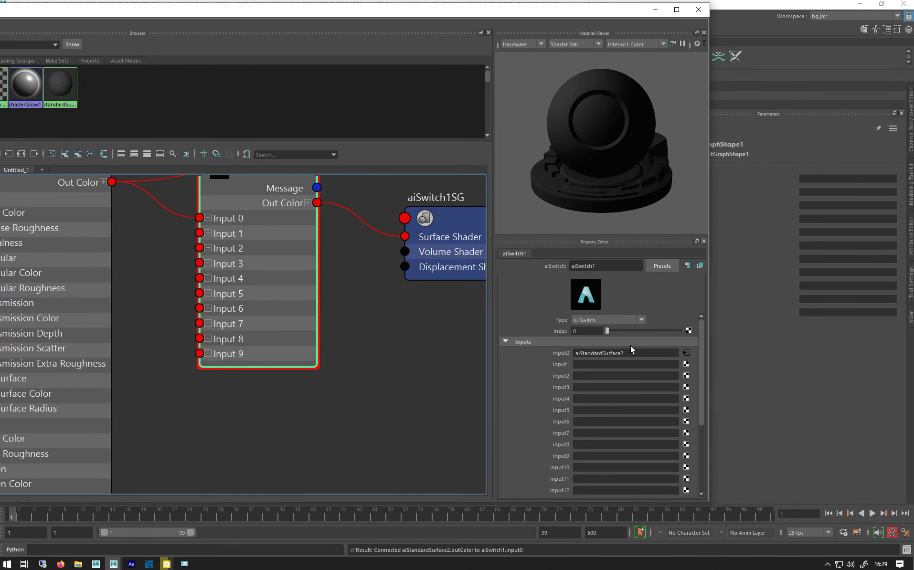
left_click(686, 354)
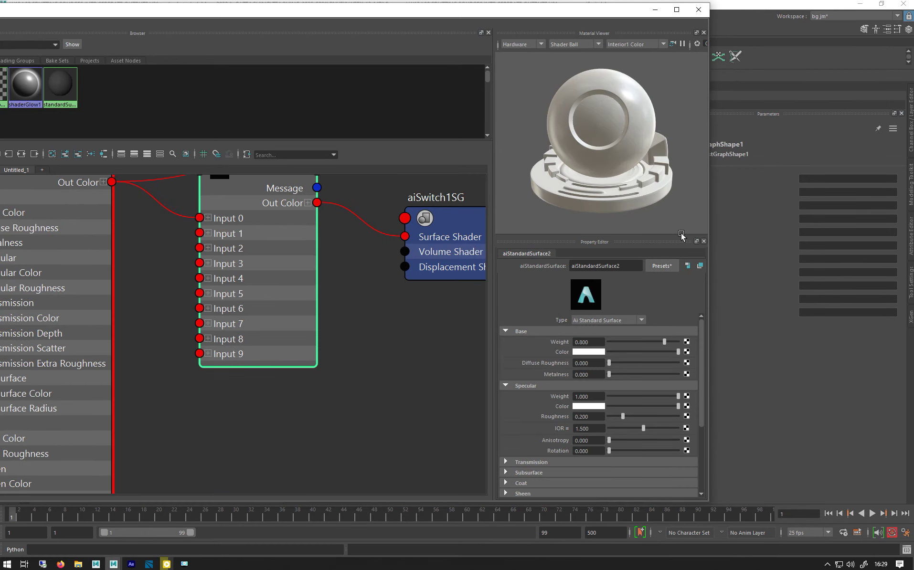
left_click(623, 265)
key("BackSpace")
type("_")
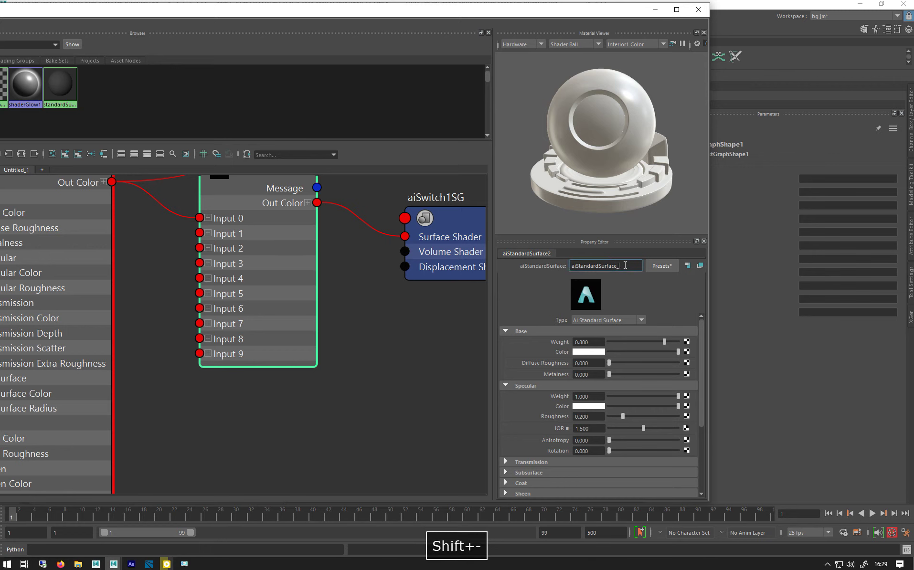
type("SNOW")
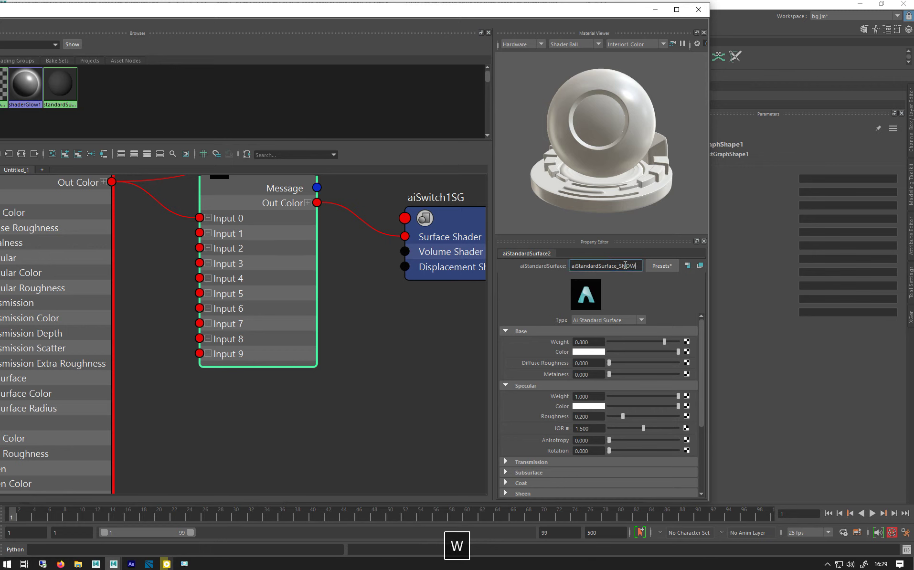
key("Return")
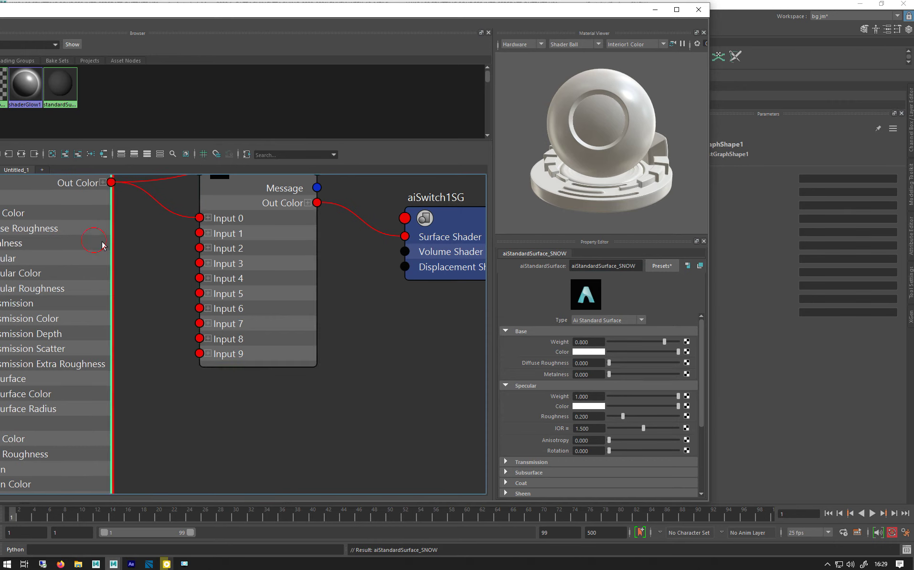
- Create a second Arnold aiStandardSurface shader connected to input1 of aiSwitch1
left_click(259, 231)
left_click(687, 365)
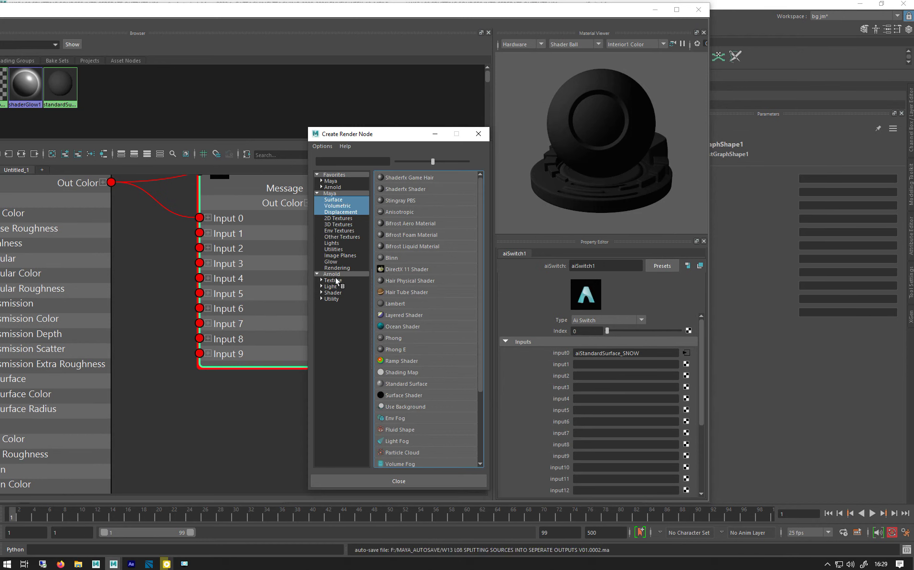
left_click(333, 292)
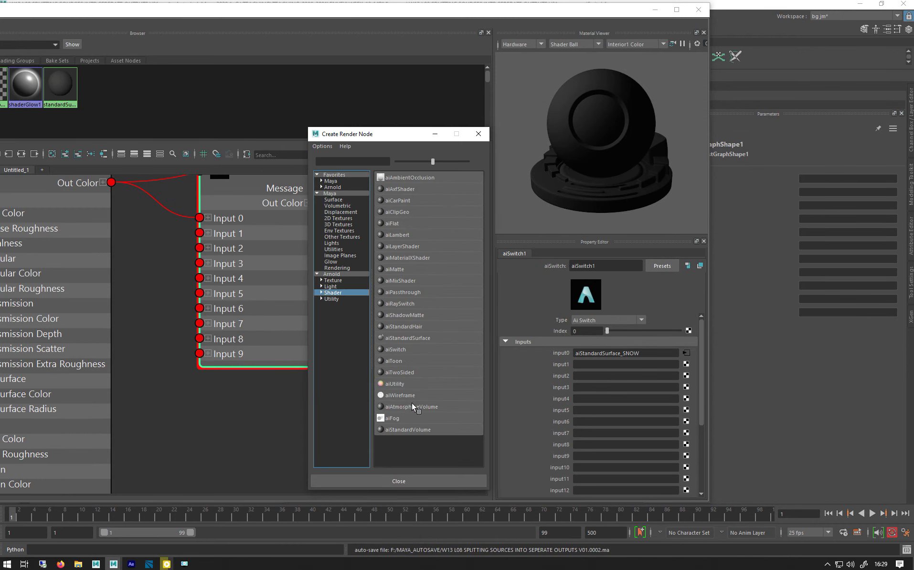
left_click(409, 337)
- Rename the shader feeding aiSwitch1's input1 as aiStandardSurface_1
left_click(626, 264)
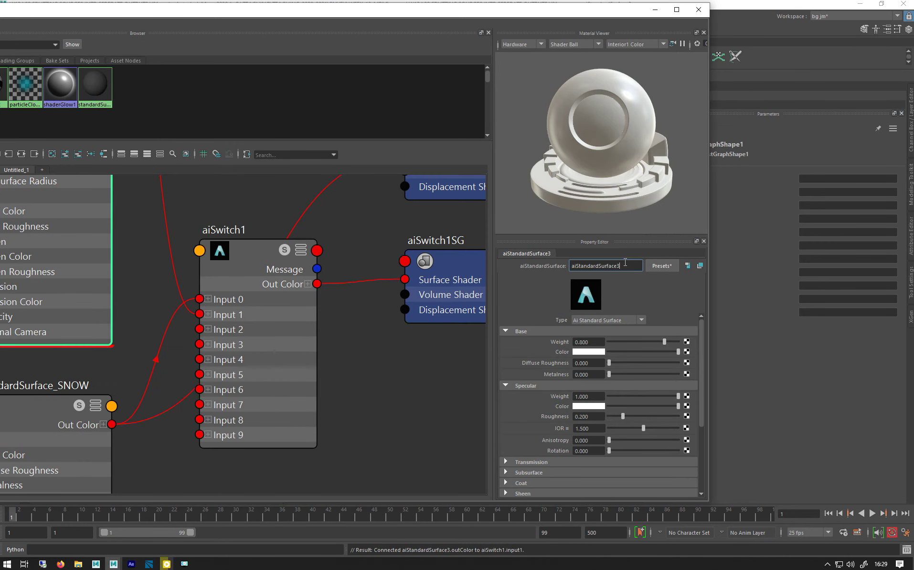
key("BackSpace")
type("_")
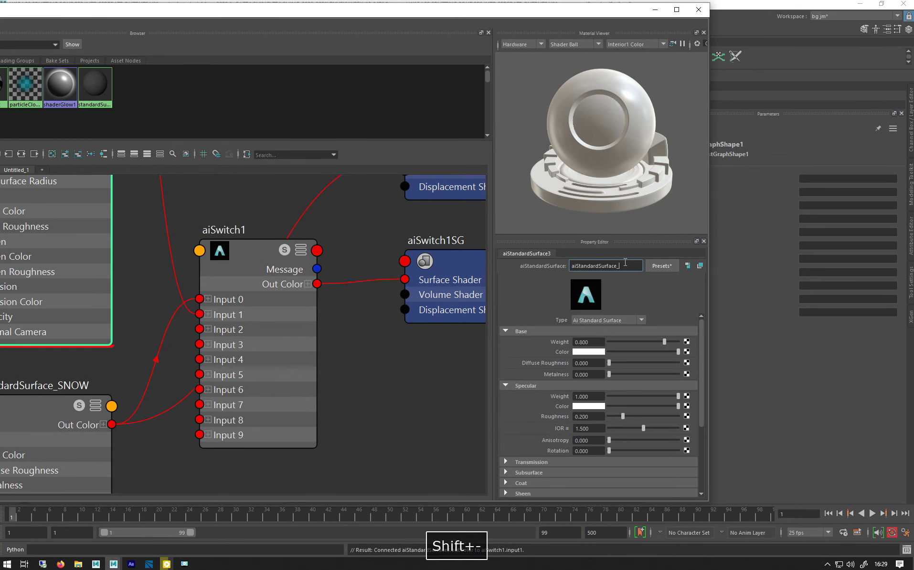
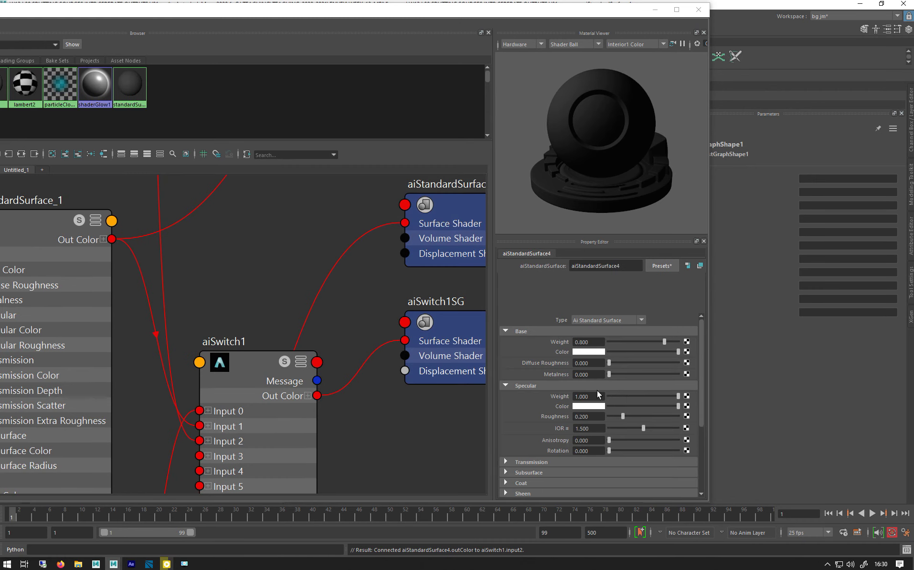
- Rename the shader feeding aiSwitch1's input2 as aiStandardSurface_2
left_click(619, 266)
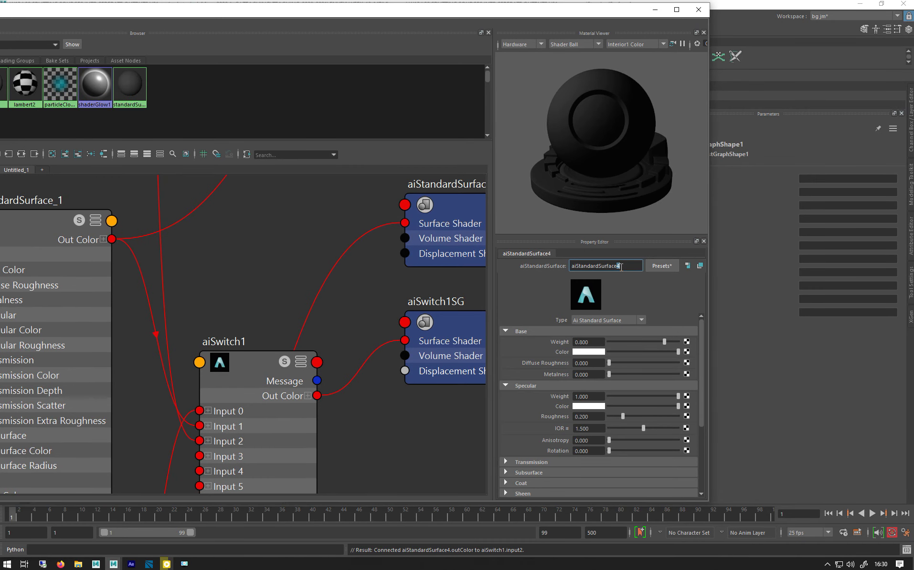
key("BackSpace")
type("_2")
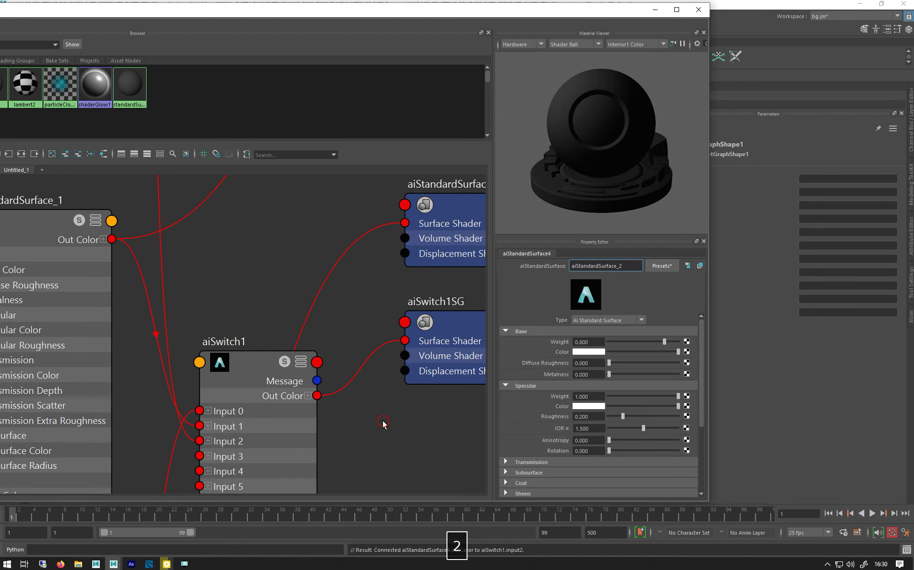
left_click(106, 292)
- Create a fourth Arnold aiStandardSurface shader connected to input3 of aiSwitch1
left_click(239, 375)
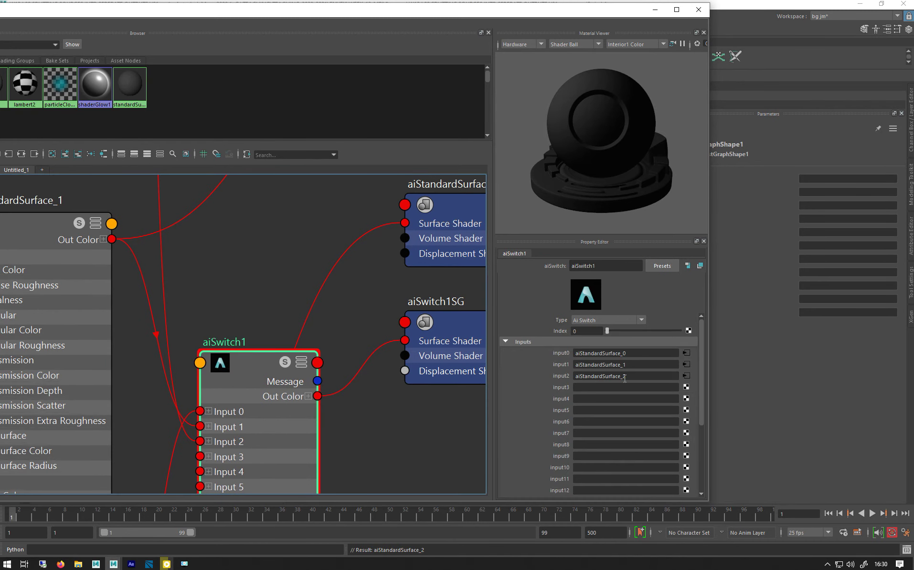
left_click(687, 388)
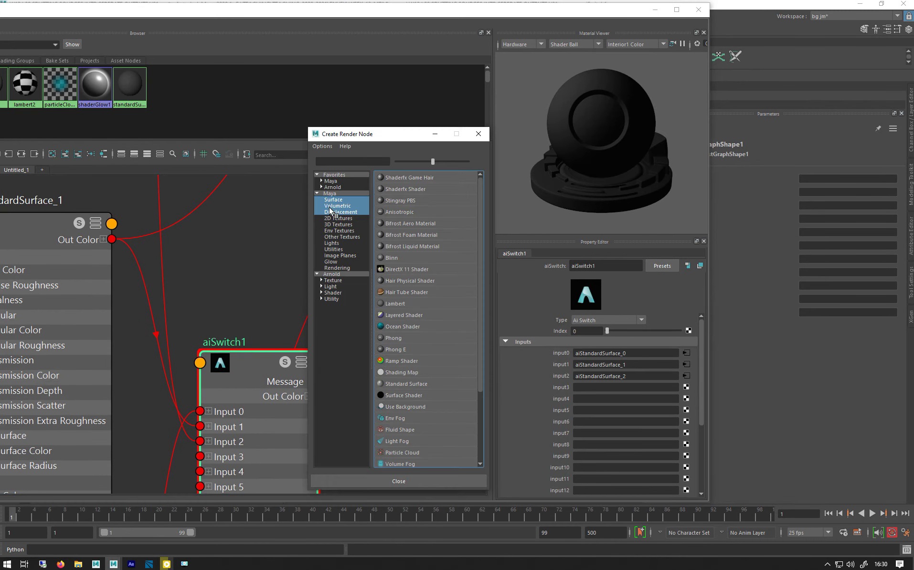
left_click(333, 292)
left_click(408, 338)
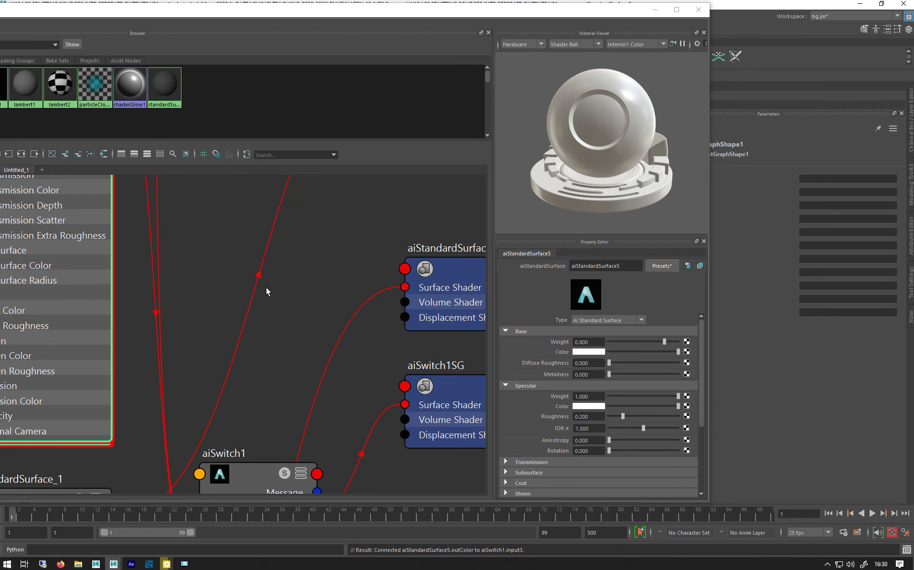
- Rename the shader feeding aiSwitch1's input3 as aiStandardSurface_3, then reselect aiSwitch1
middle_click_drag(267, 292, 311, 181, "alt")
left_click(282, 374)
left_click(635, 387)
type("_")
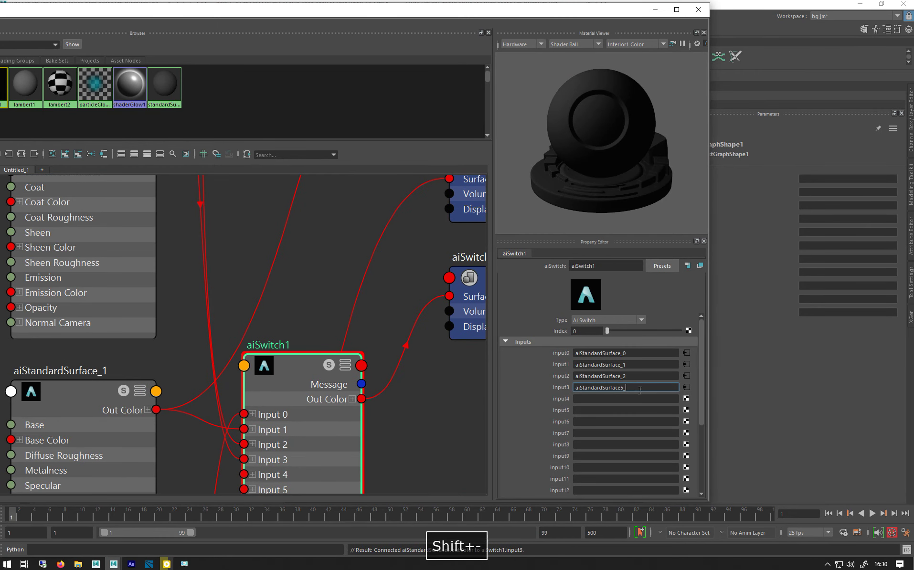
key("BackSpace")
left_click(687, 388)
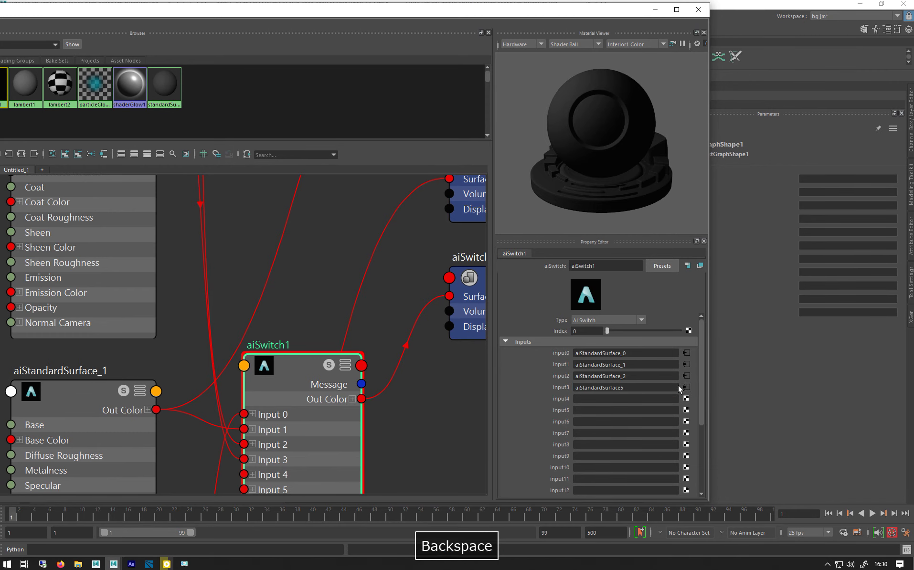
left_click(638, 271)
key("BackSpace")
type("_03")
key("Left")
key("BackSpace")
key("Return")
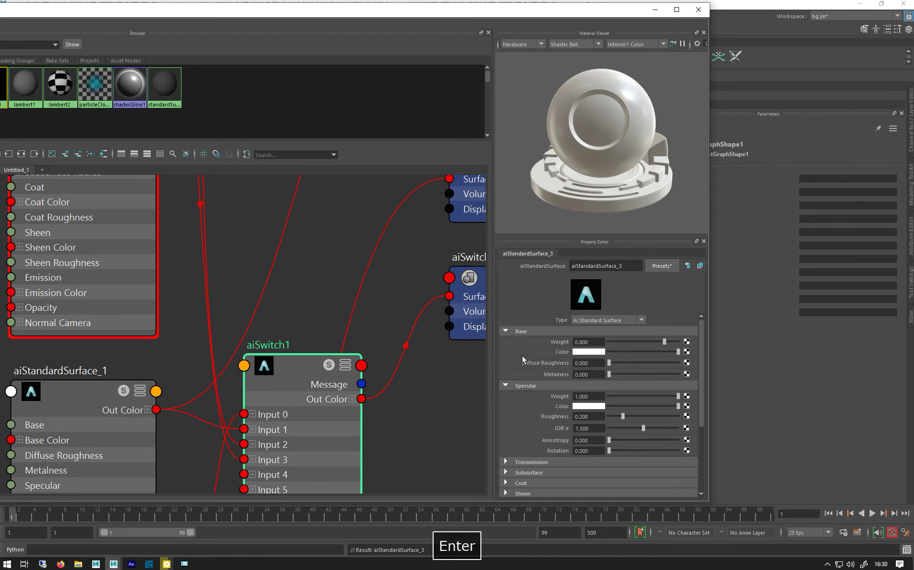
left_click(307, 376)
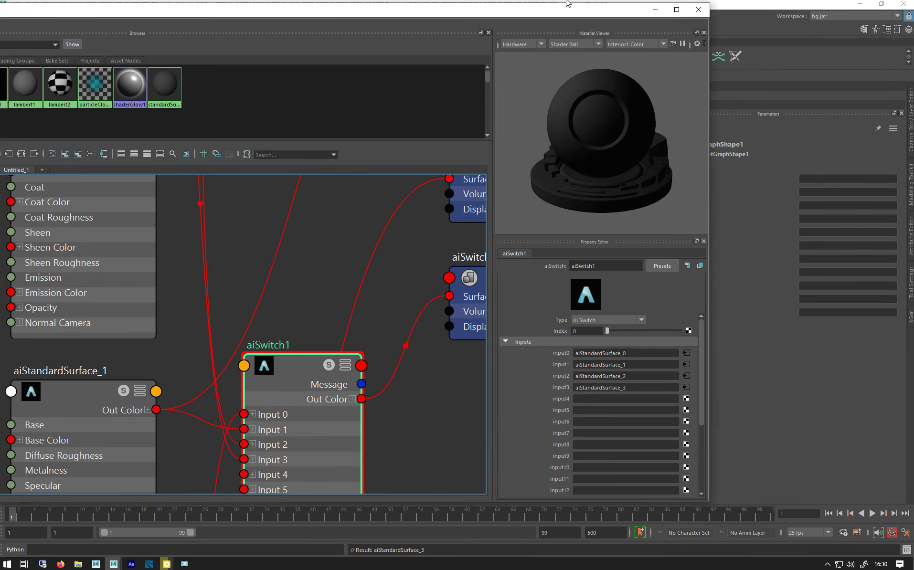
left_click_drag(473, 14, 560, 449)
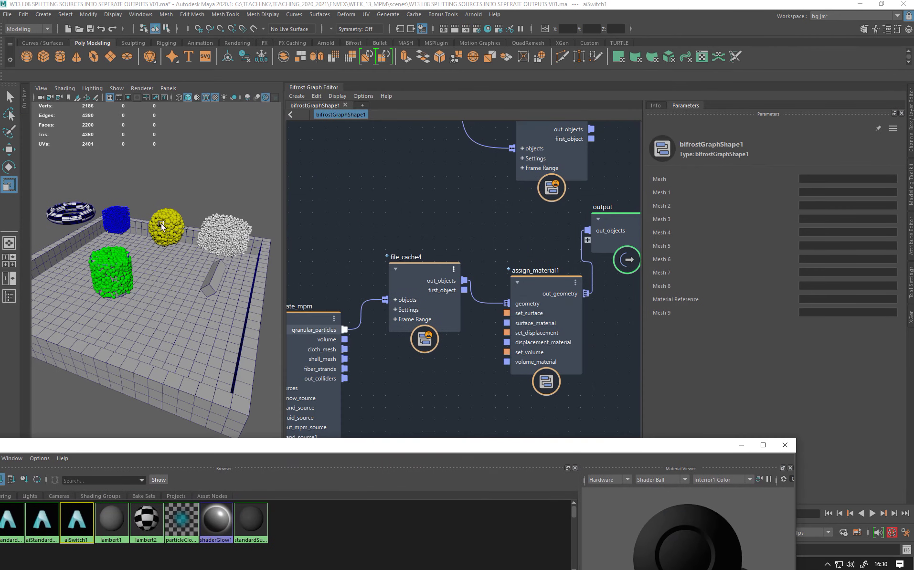
left_click_drag(358, 446, 398, 120)
left_click(440, 338)
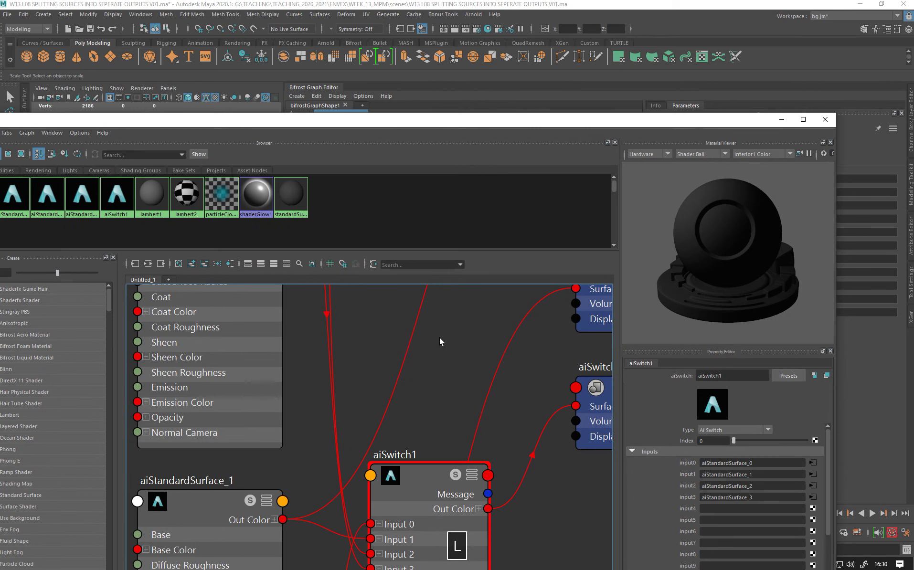
right_click(440, 338)
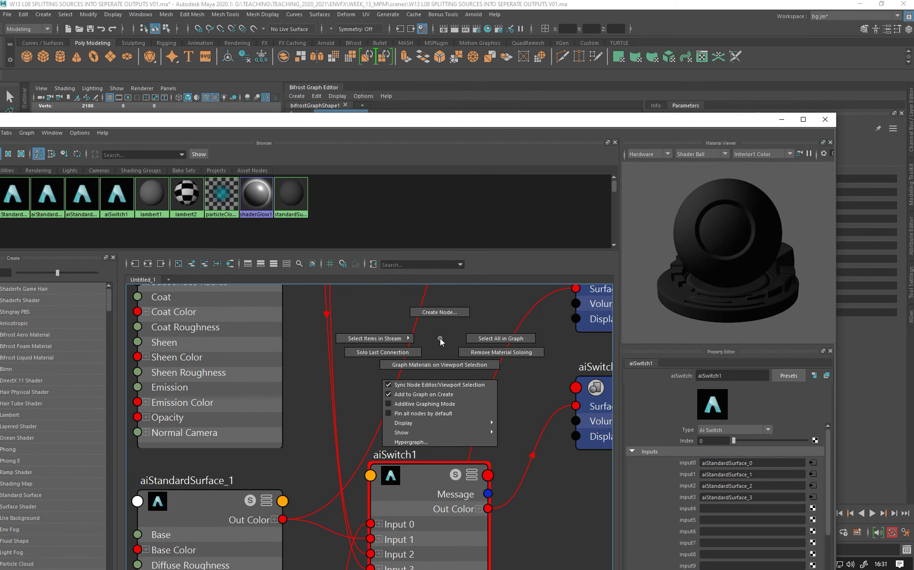
left_click(440, 339)
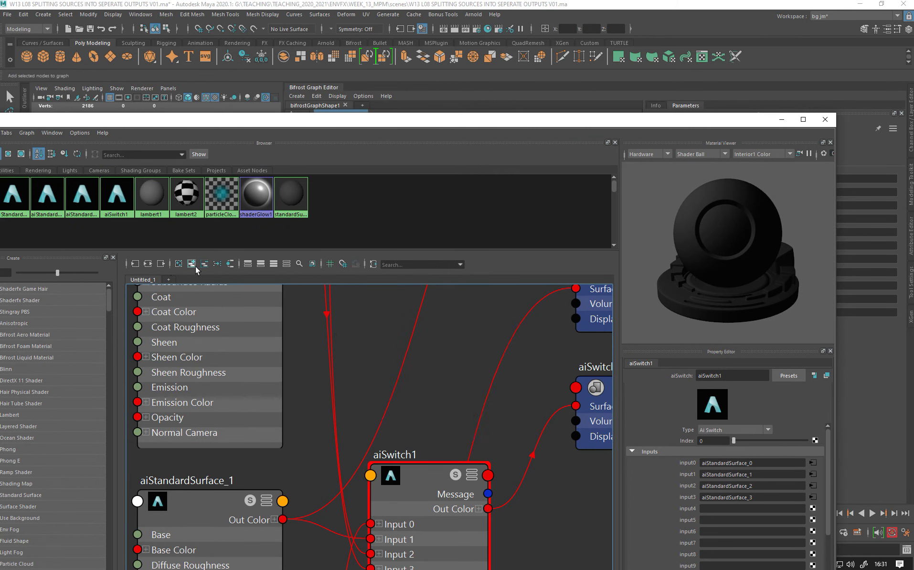
- Regraph aiSwitch1 with its input and output connections so the shader network is laid out in order
left_click(149, 266)
left_click(436, 373)
left_click(428, 473)
left_click(138, 266)
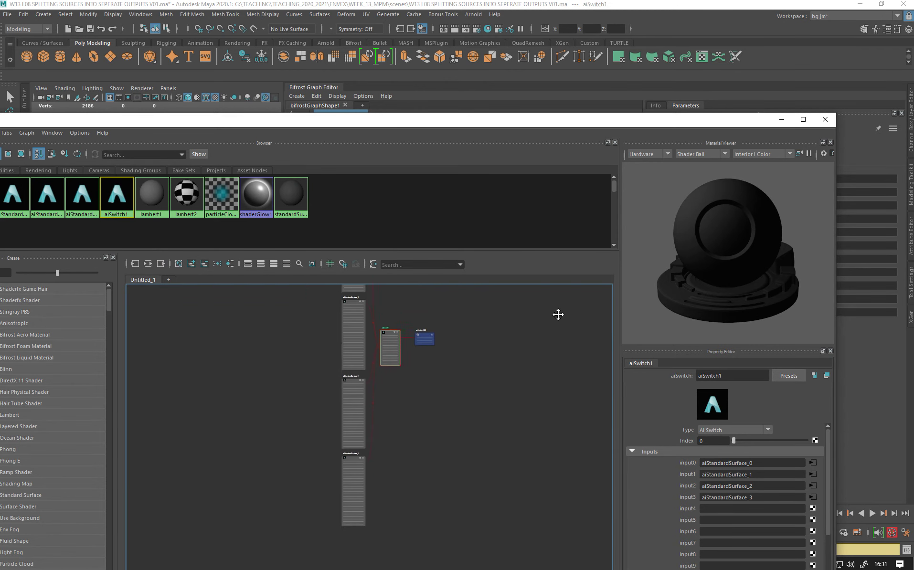
scroll(497, 382, "up", 6)
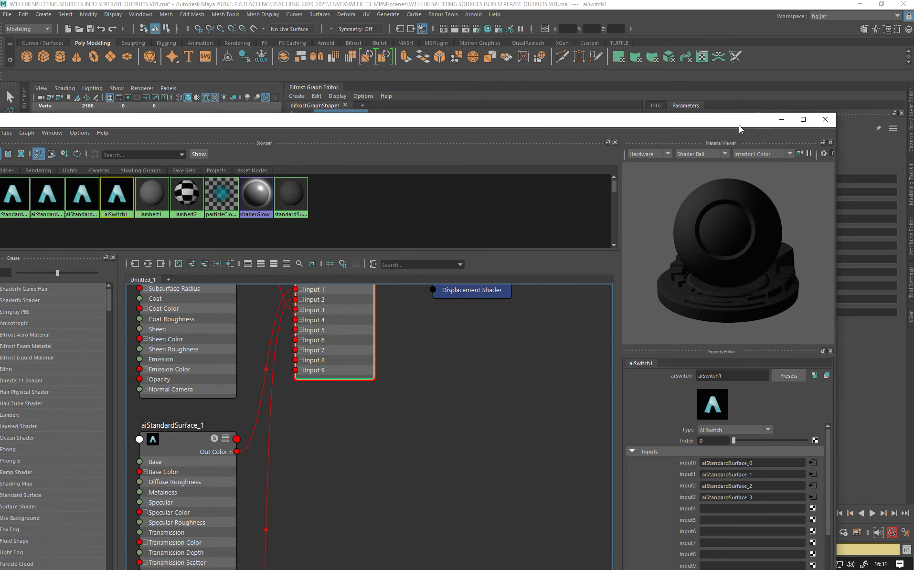
- Add the aiSwitch1 material to the Bifrost graph as a material reference node near assign_material1
left_click_drag(484, 123, 484, 402)
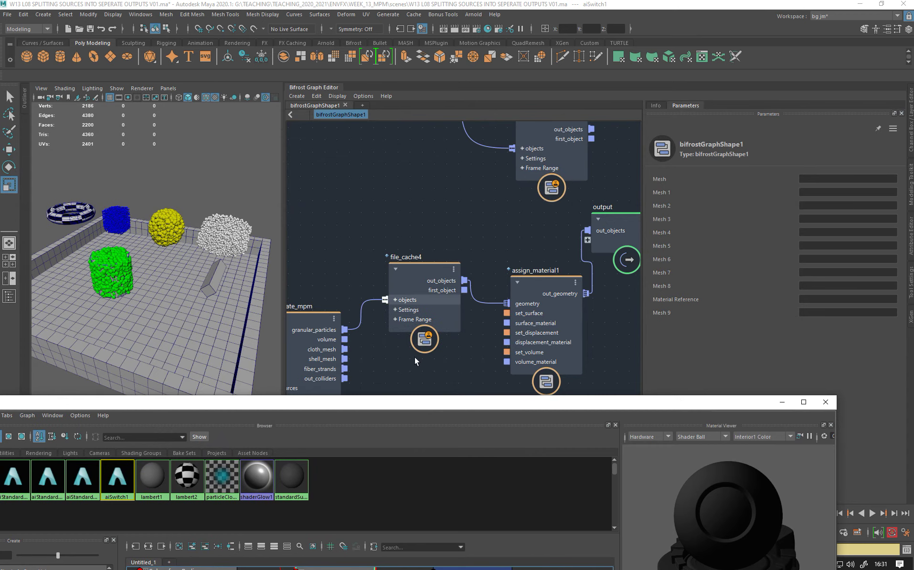
left_click_drag(344, 403, 355, 354)
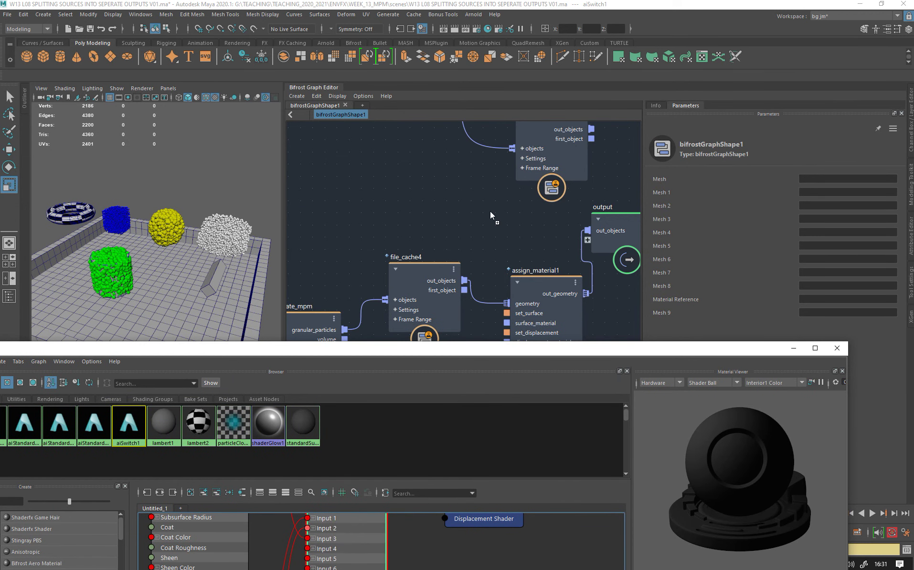
left_click_drag(491, 211, 490, 210)
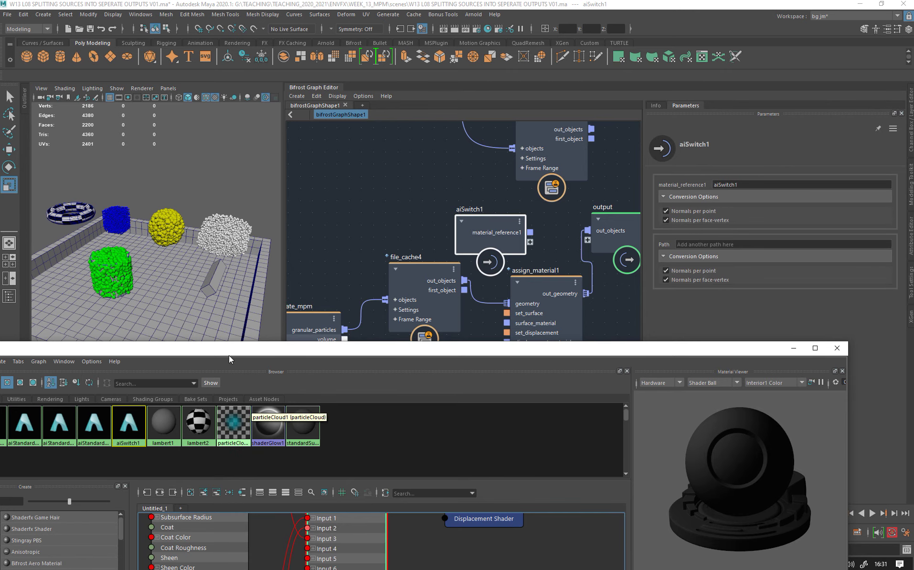
- Maximize the Hypershade and set the base color of aiStandardSurface_3 to red
left_click_drag(244, 351, 394, 56)
left_click_drag(844, 53, 713, 54)
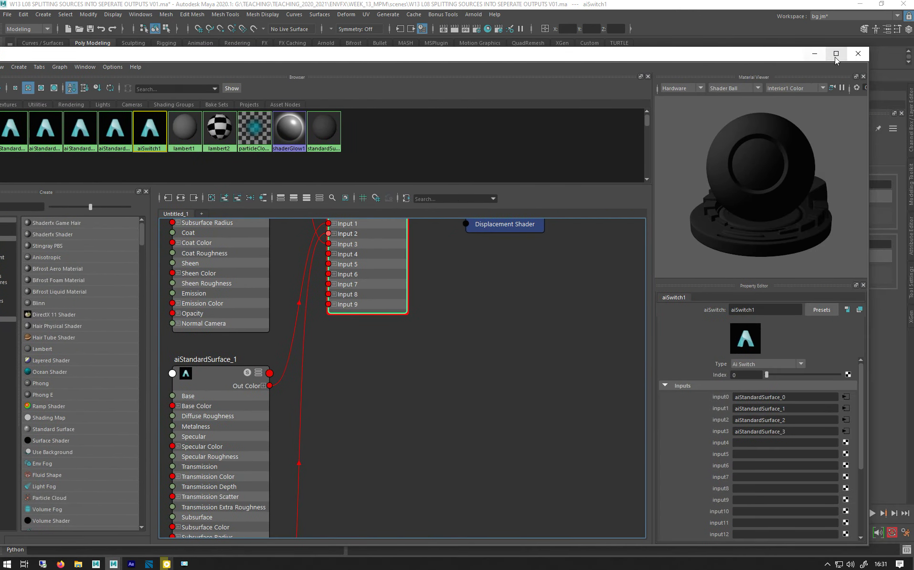
left_click(836, 56)
scroll(427, 414, "down", 5)
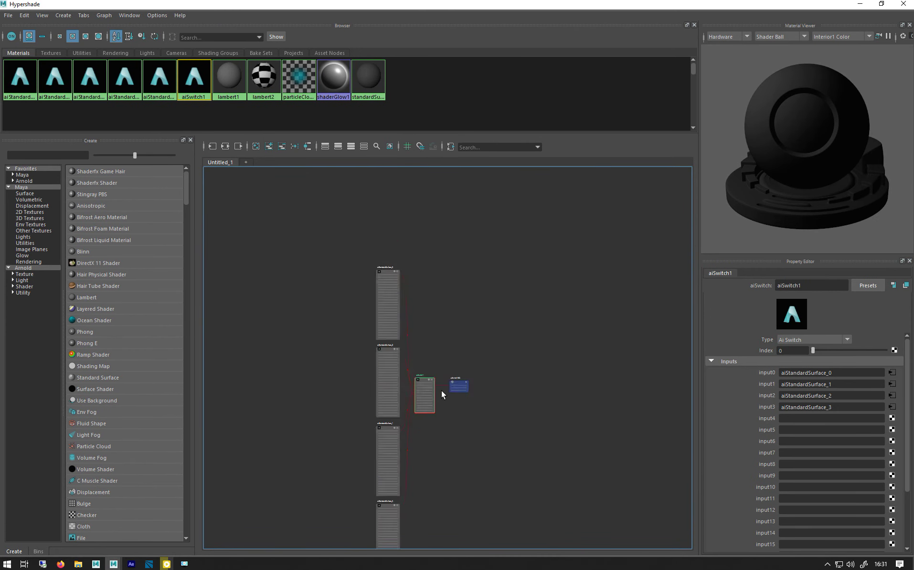
scroll(441, 390, "up", 3)
left_click(342, 245)
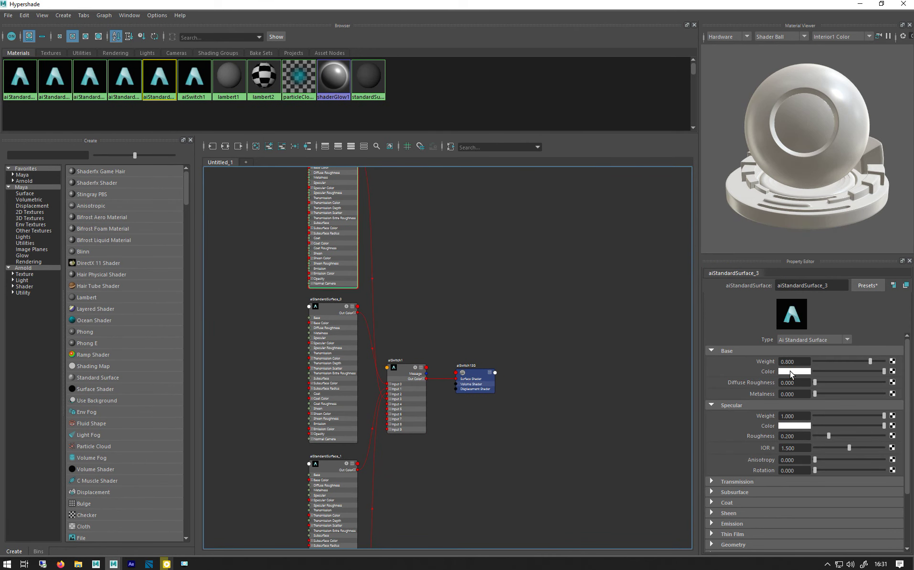
left_click(790, 371)
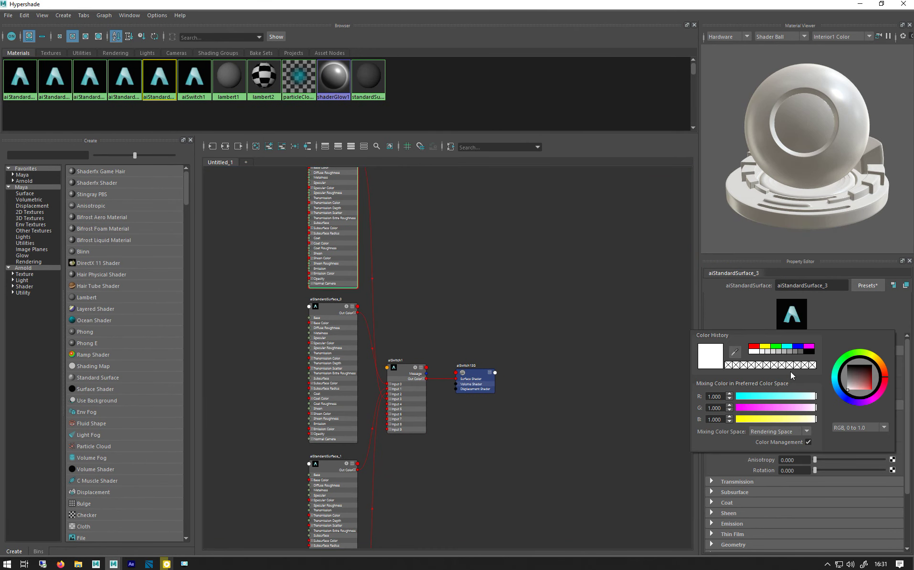
left_click(755, 346)
- Check the base color of aiStandardSurface_0 in the color picker
left_click(324, 321)
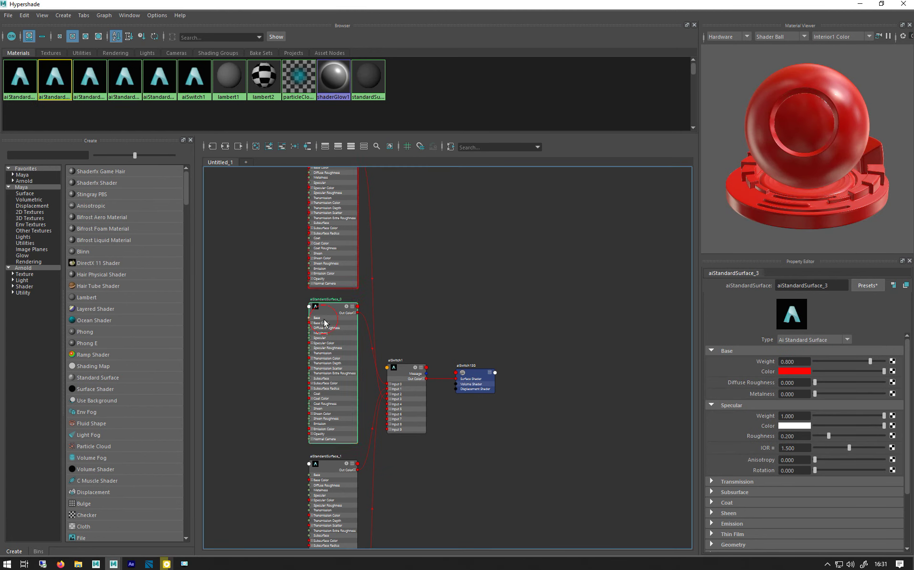
left_click(791, 371)
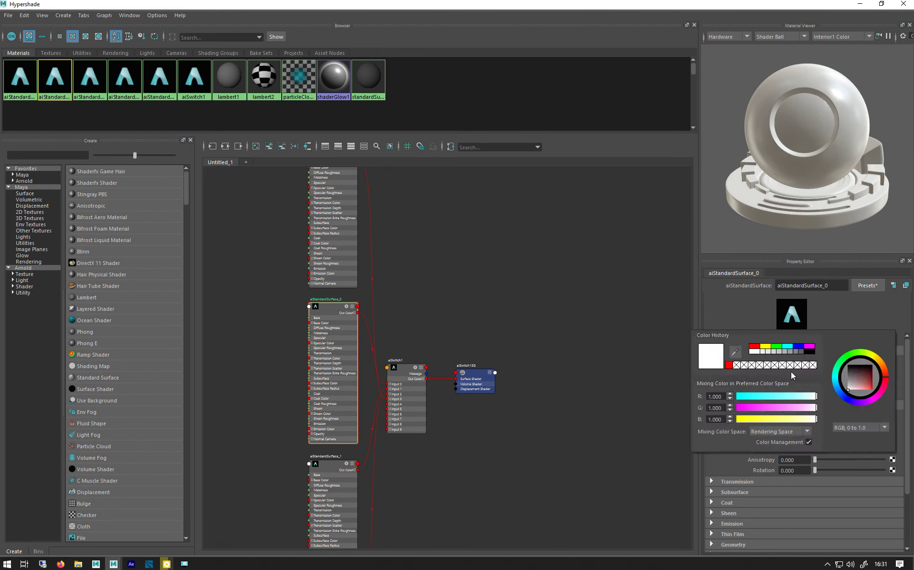
left_click(345, 420)
- Pick a preset swatch as the base color of aiStandardSurface_1
left_click(321, 481)
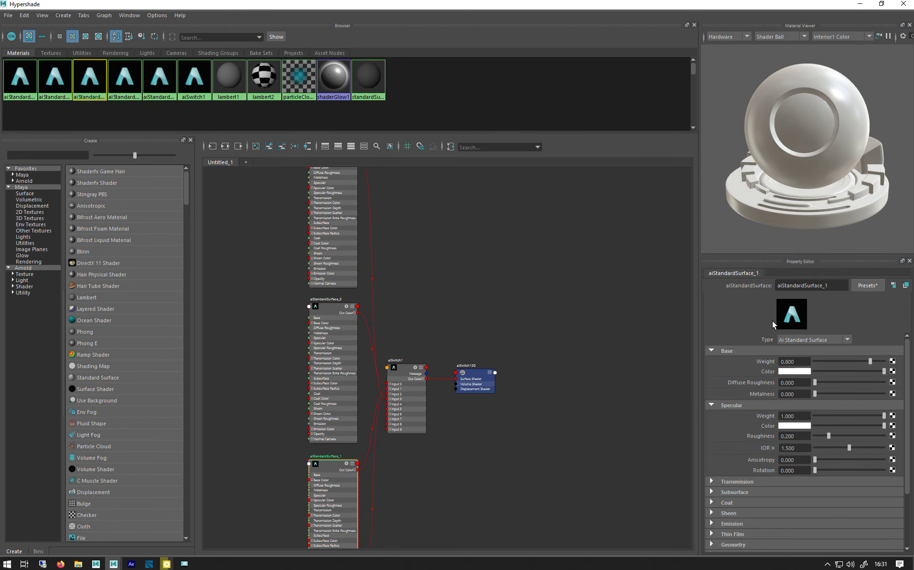
left_click(799, 371)
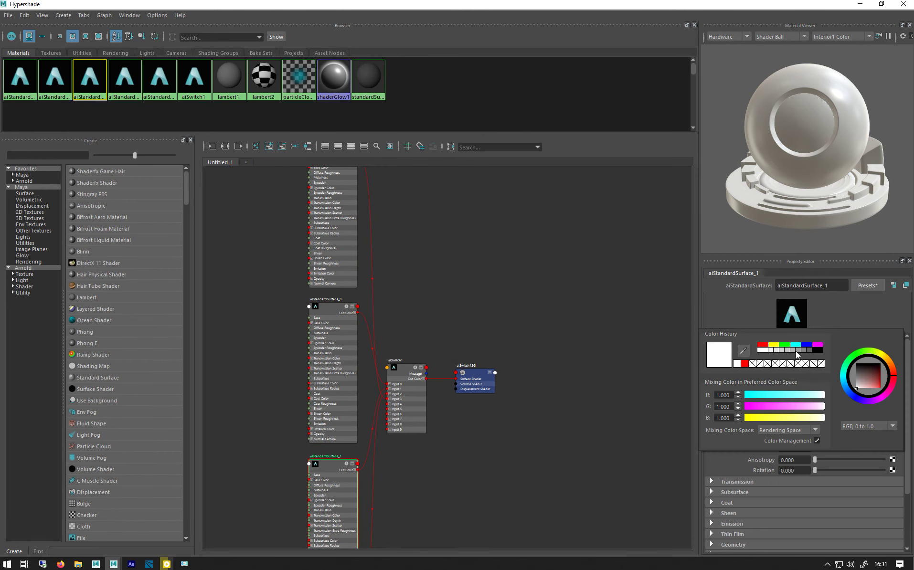
left_click(807, 351)
- Set the base color of aiStandardSurface_2 to yellow
middle_click_drag(467, 462, 538, 271, "alt")
left_click(400, 434)
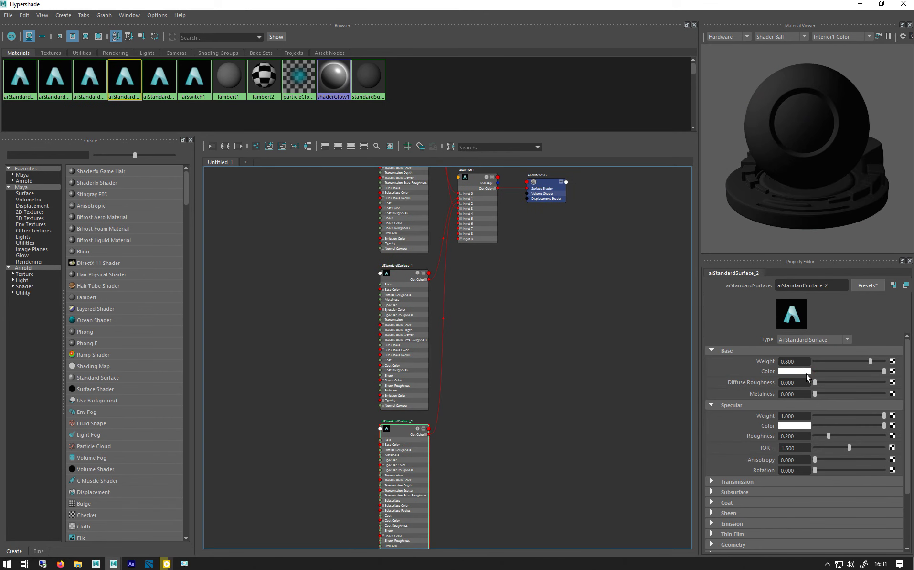
left_click(803, 371)
left_click(775, 346)
scroll(510, 341, "down", 3)
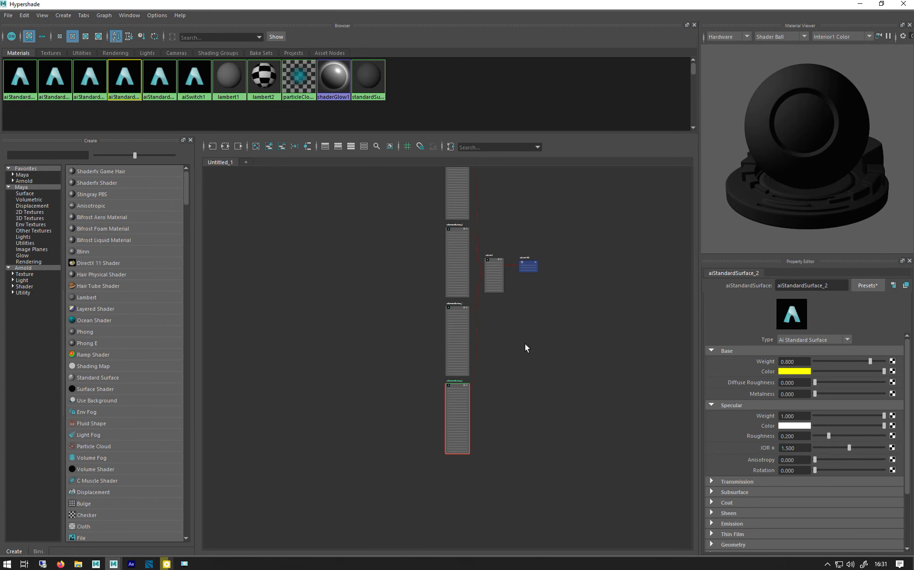
scroll(487, 407, "up", 2)
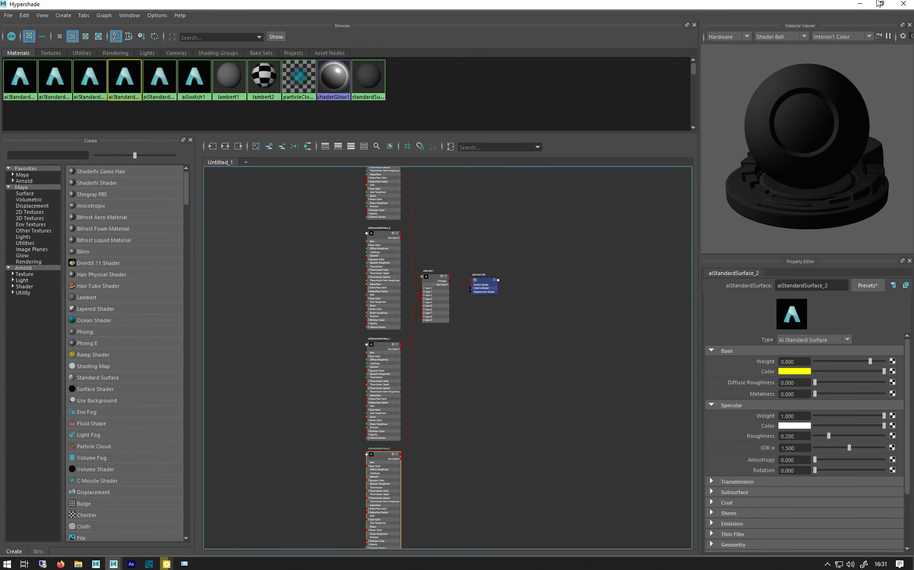
- Minimize the Hypershade, place the aiSwitch1 node below file_cache4 and connect its material_reference1 to assign_material1's surface_material
left_click(860, 4)
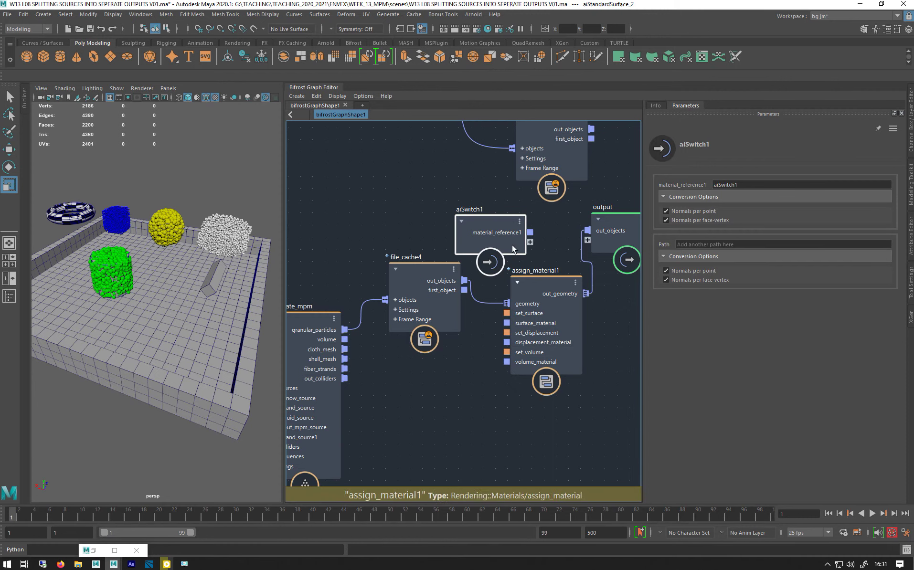
left_click_drag(505, 243, 443, 406)
left_click_drag(496, 331, 510, 322)
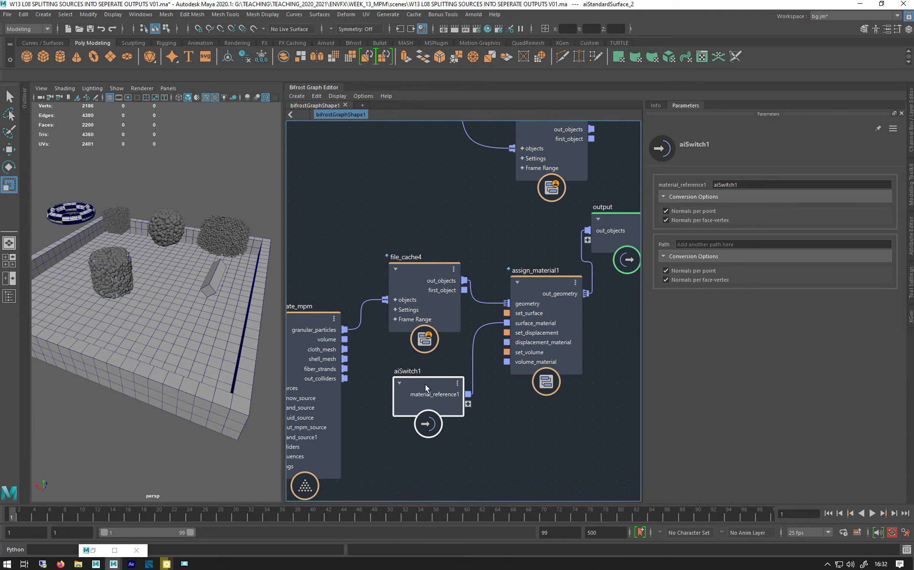
- Add an Arnold skydome light and frame the scene in the perspective view with the resolution gate shown
left_click(474, 14)
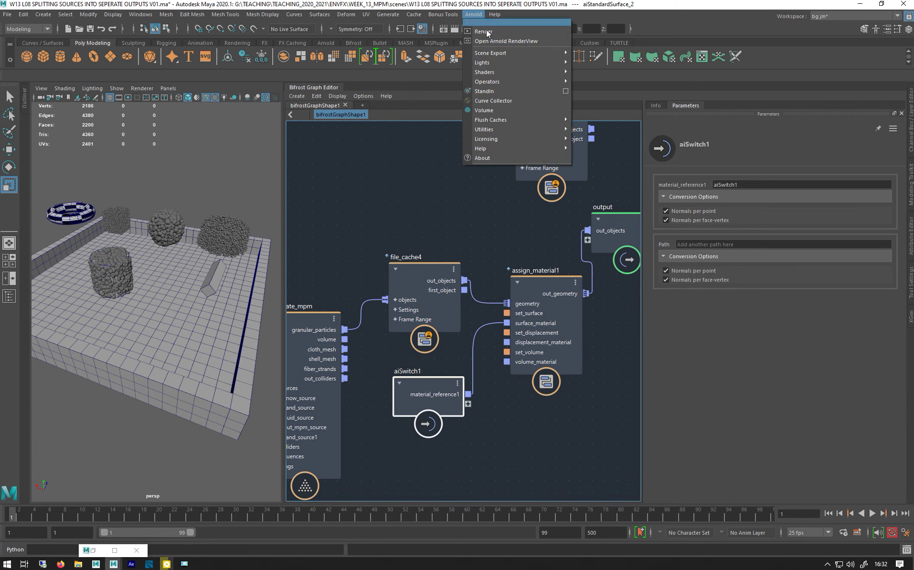
mouse_move(518, 49)
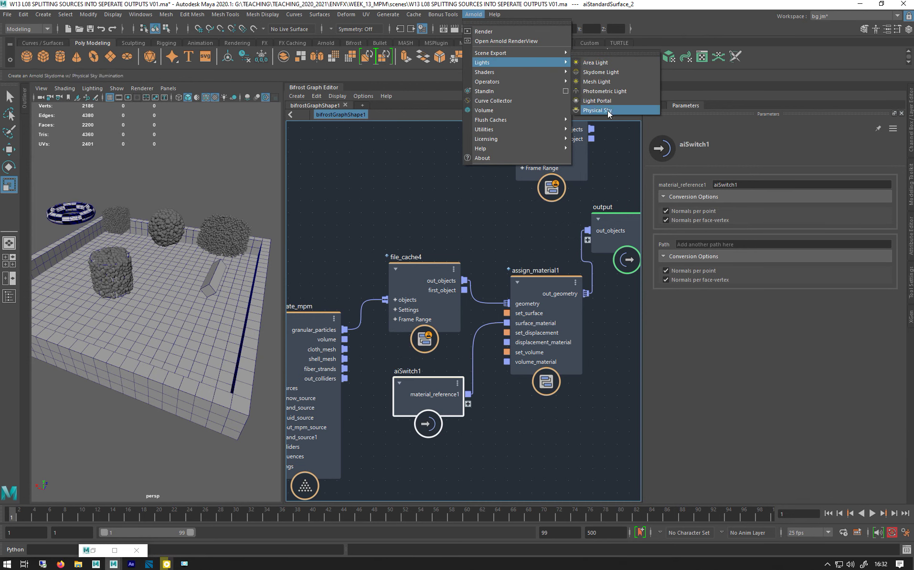
left_click(601, 72)
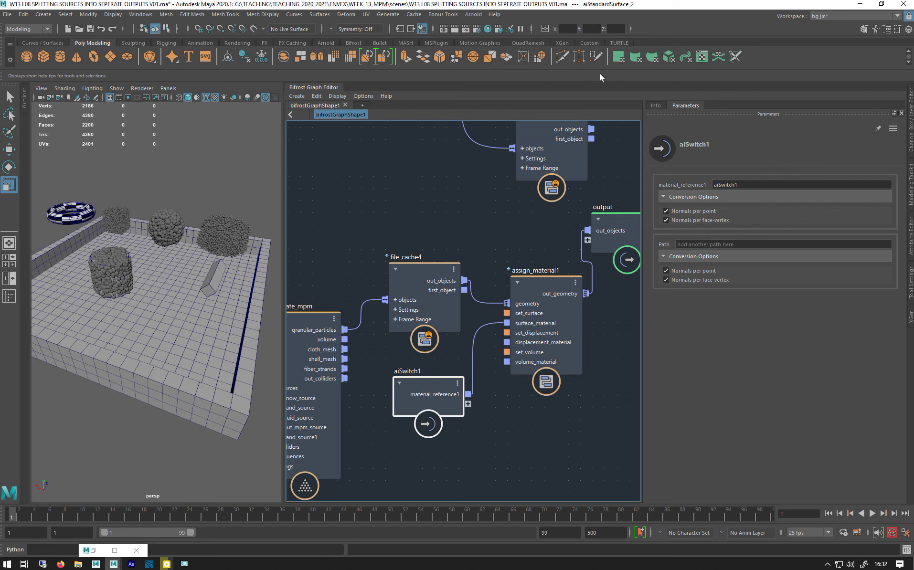
left_click(129, 97)
left_click_drag(148, 289, 142, 323, "alt")
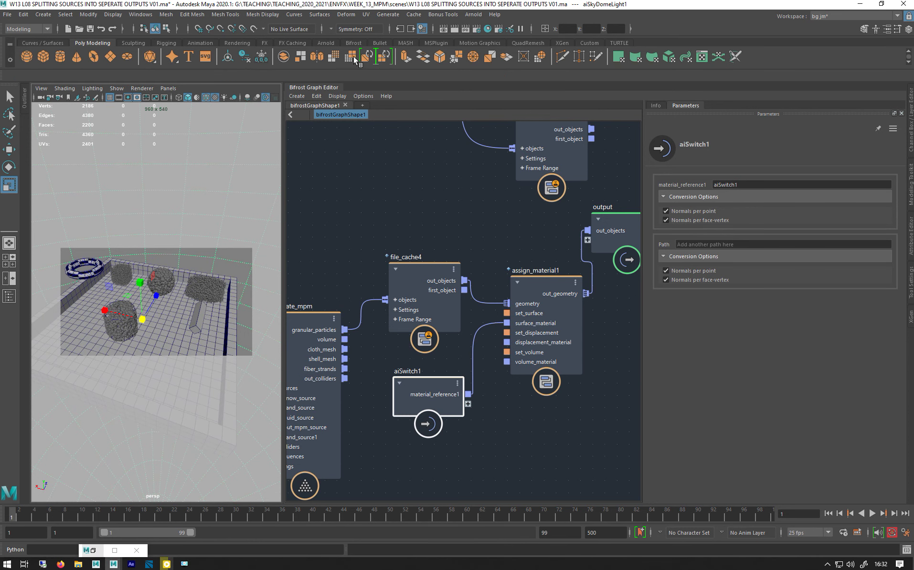
- Open the Arnold RenderView, start a live render and move its window clear of the viewport
left_click(474, 14)
left_click(501, 42)
left_click(537, 66)
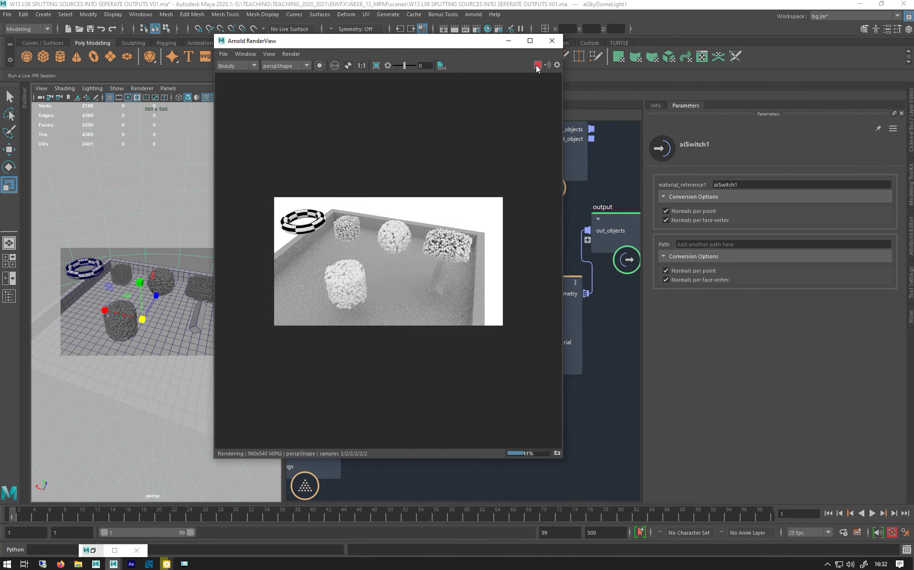
left_click_drag(465, 46, 779, 54)
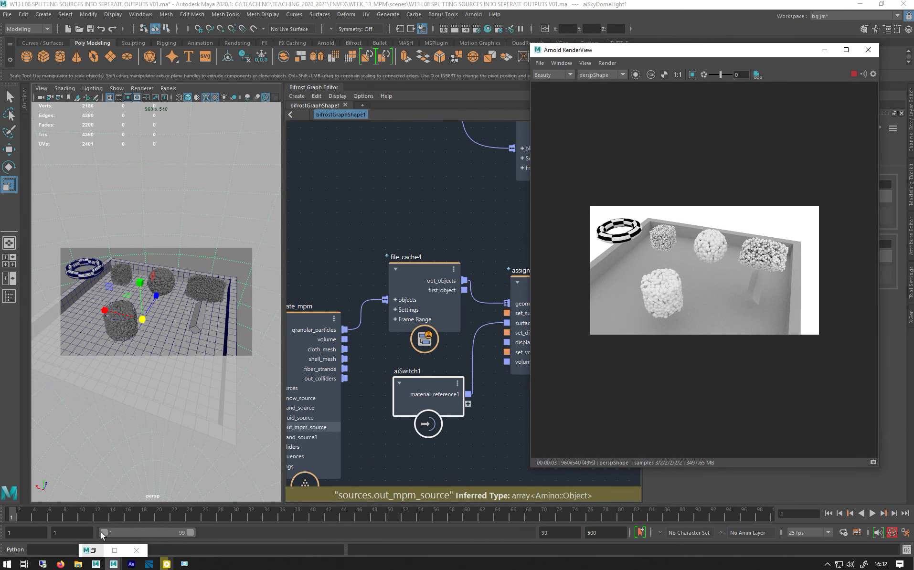
left_click_drag(649, 50, 428, 135)
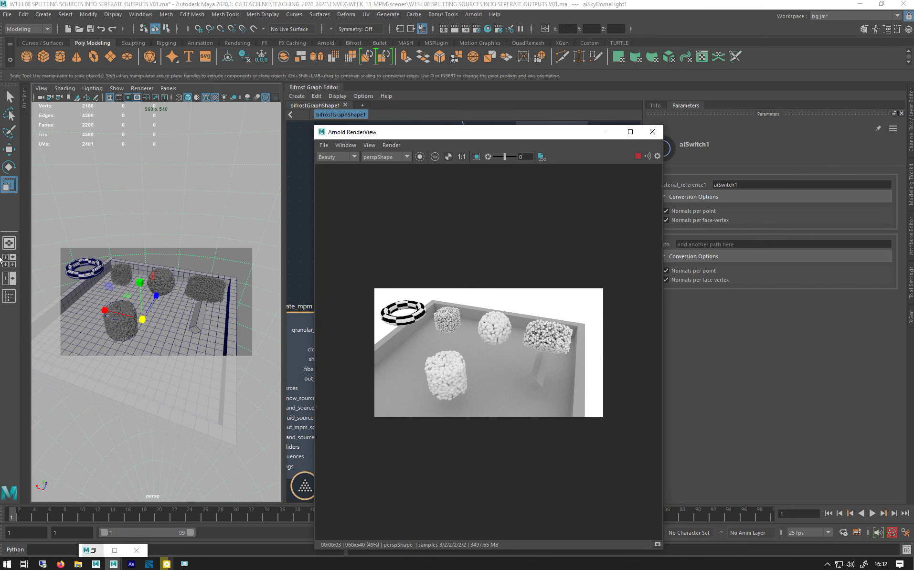
- Show the Outliner, select bifrostGraph1 and display aiSwitch1's attributes in the Attribute Editor
left_click(9, 296)
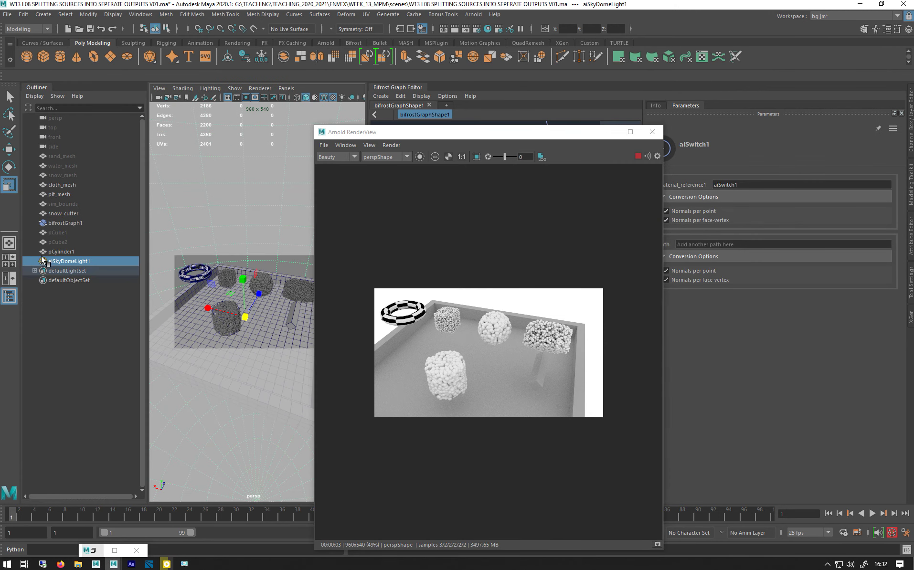
left_click(63, 224)
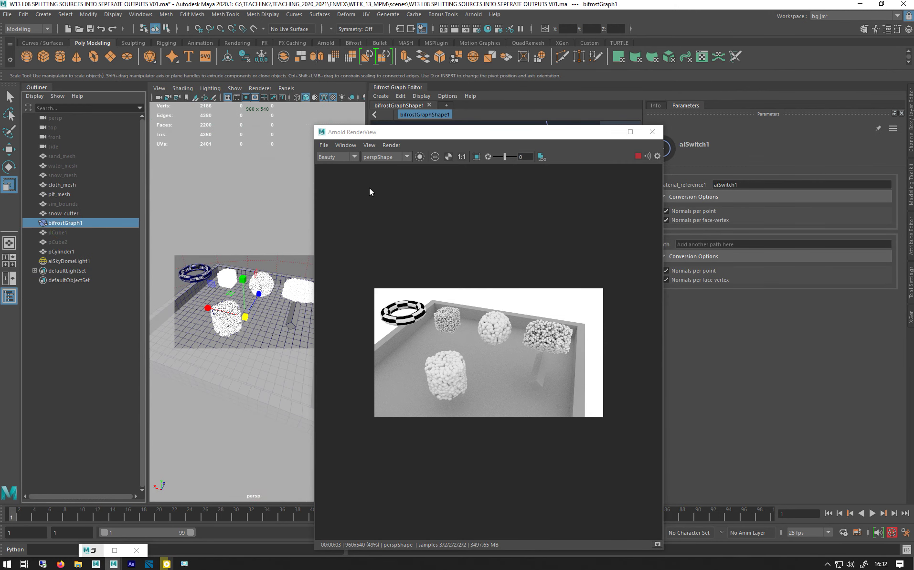
left_click(911, 239)
left_click(900, 105)
left_click(900, 105)
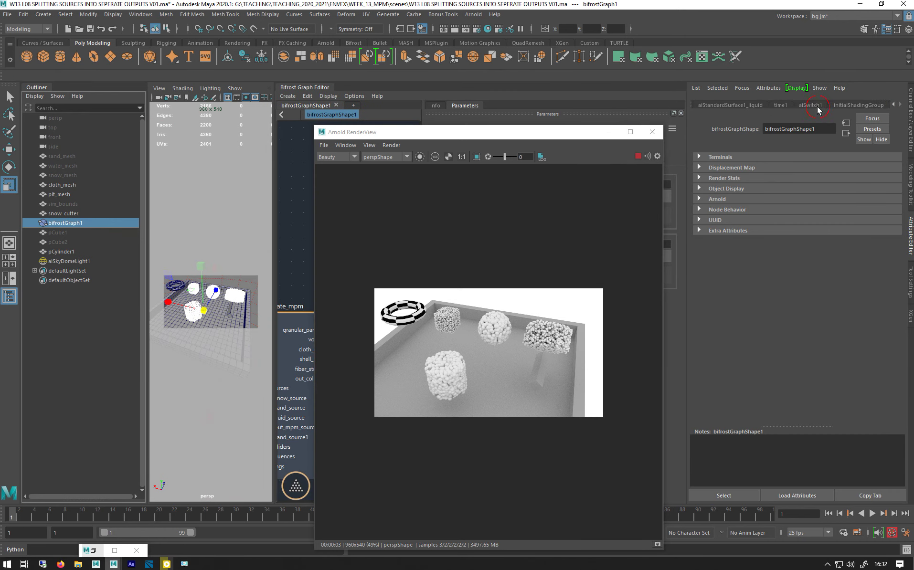
left_click(817, 107)
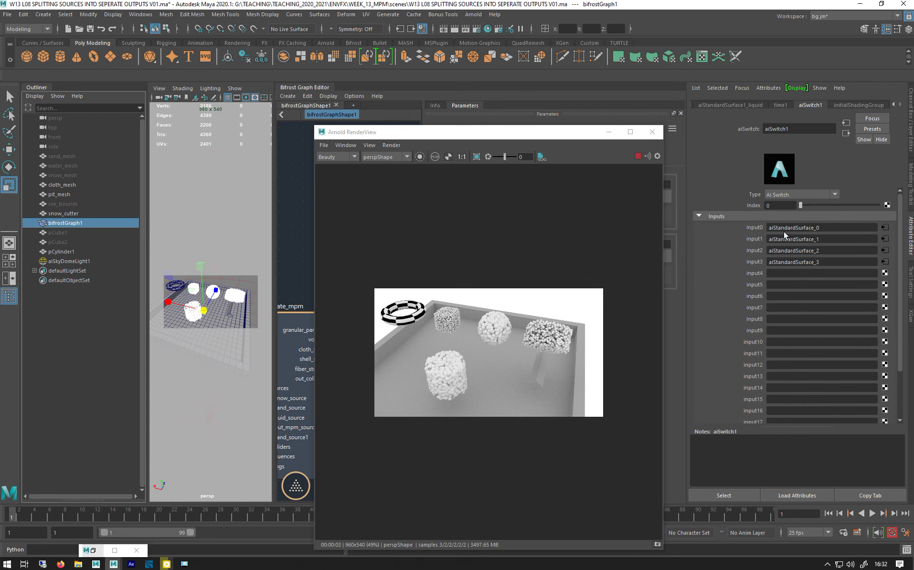
- Preview the switch's input materials in the live render by setting aiSwitch1's index to 1, 2 and 3 in turn
double_click(781, 205)
type("1")
key("Return")
type("2")
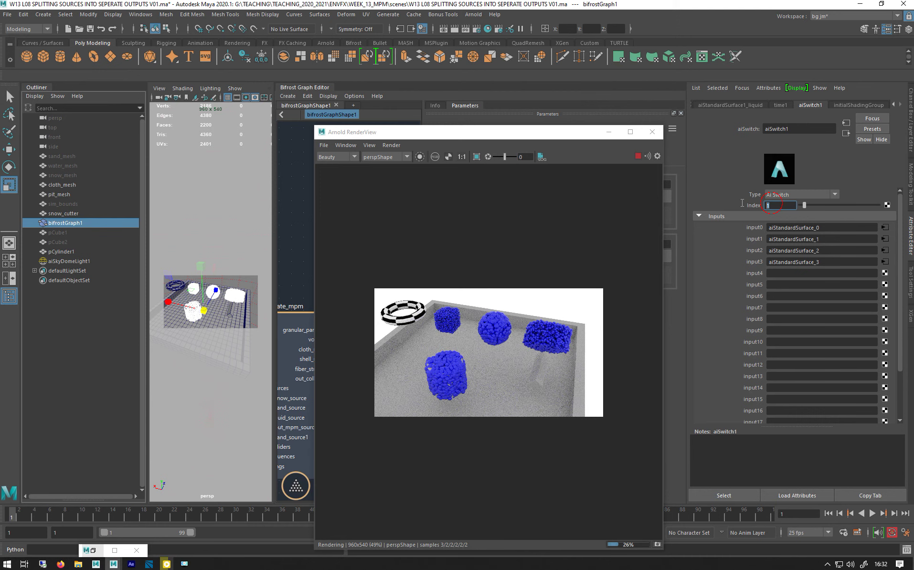
key("Return")
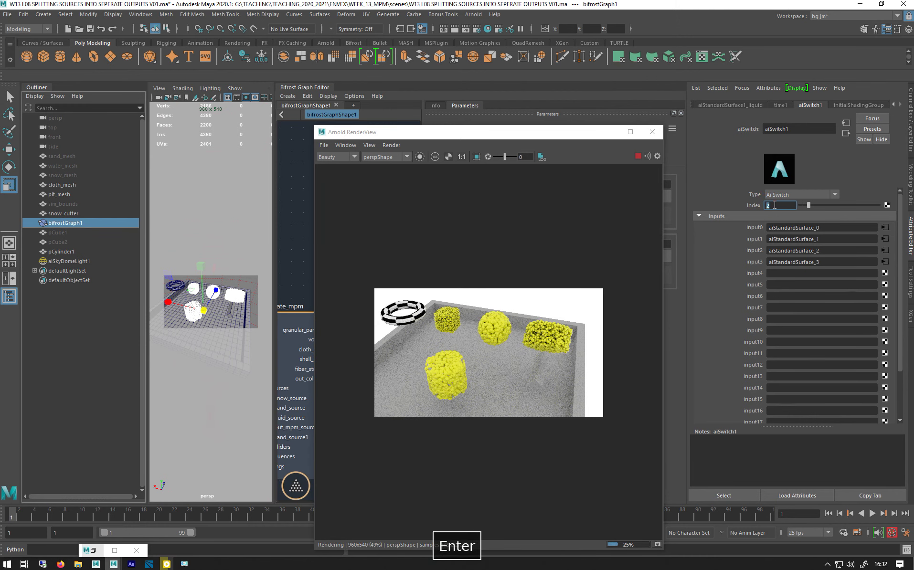
type("3")
key("Return")
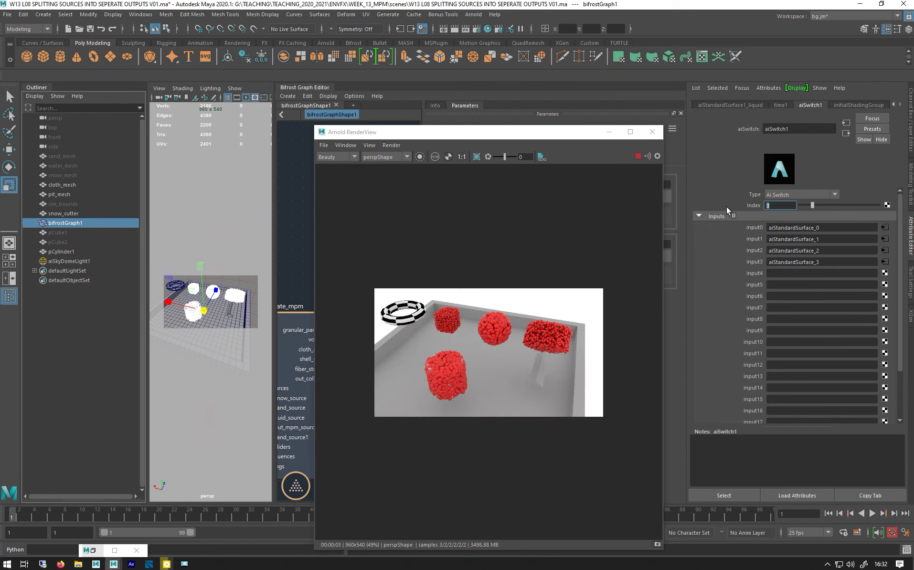
- Set aiSwitch1's index to 0 and stop the live render
type("0")
key("Return")
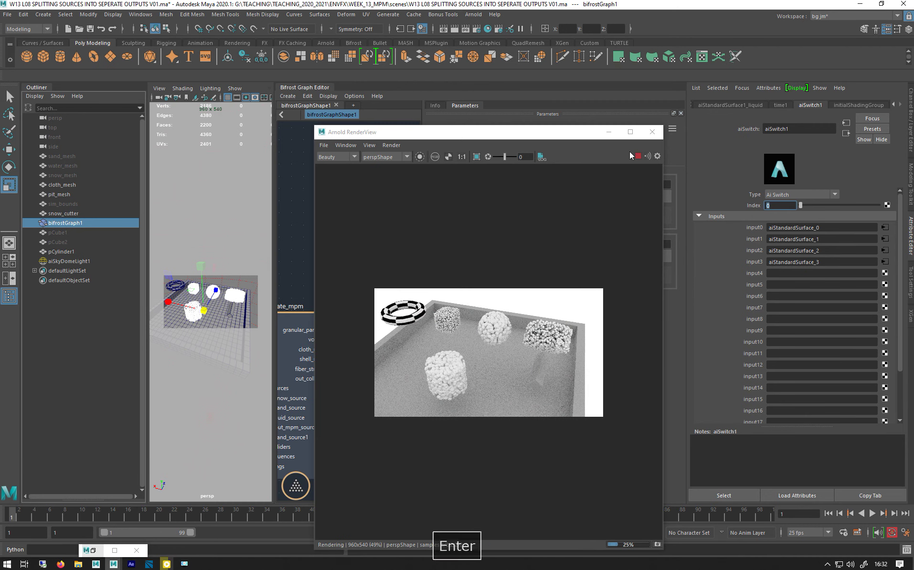
left_click(639, 156)
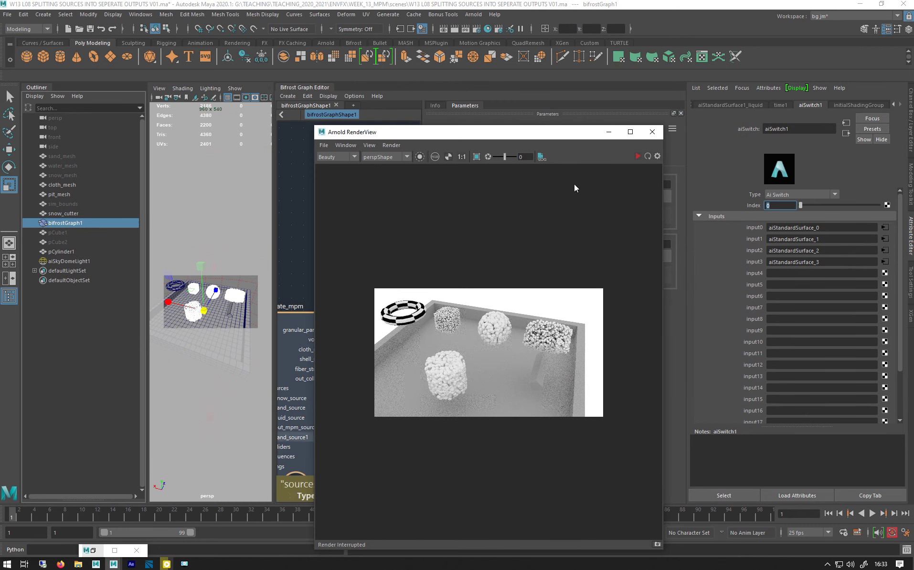
- Restore the Hypershade and create an aiUserDataInt node from the Arnold utilities
left_click(92, 552)
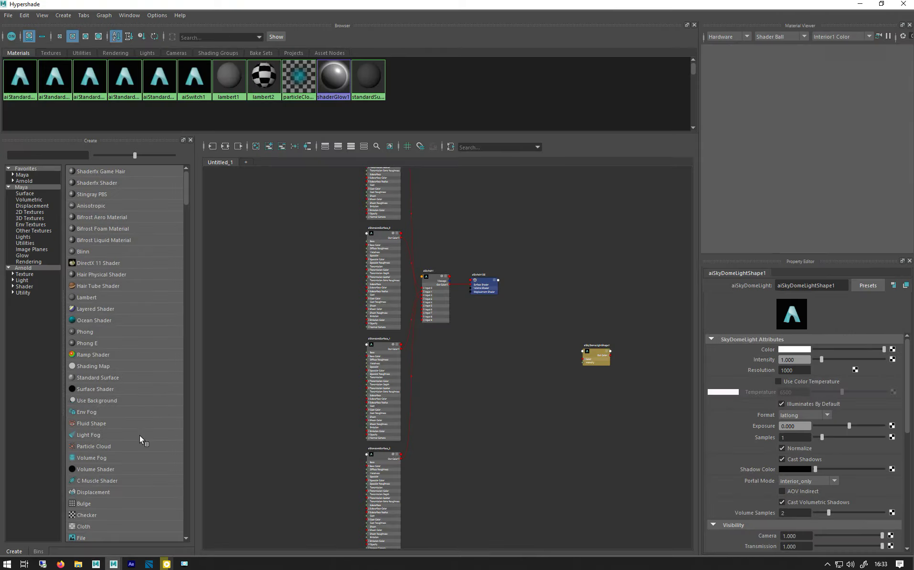
middle_click_drag(276, 239, 396, 247, "alt")
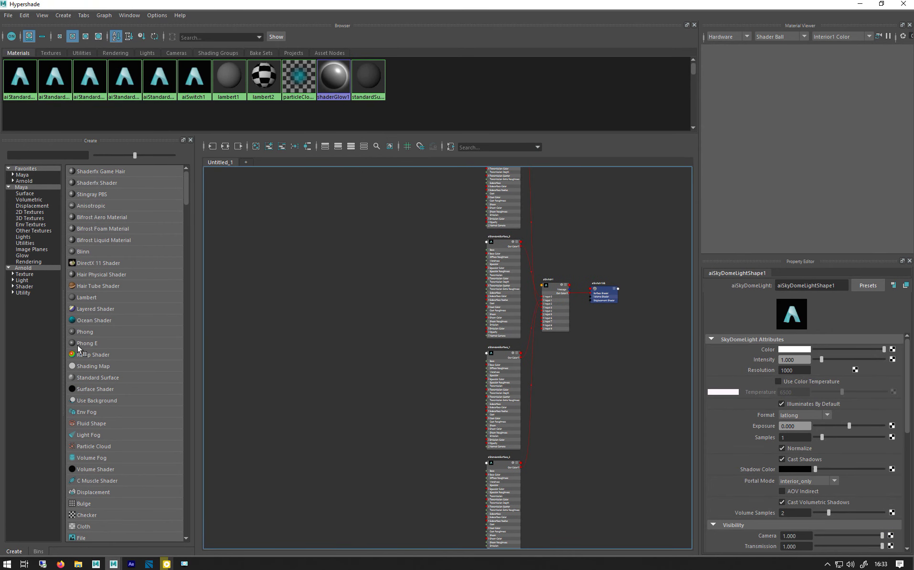
left_click(23, 293)
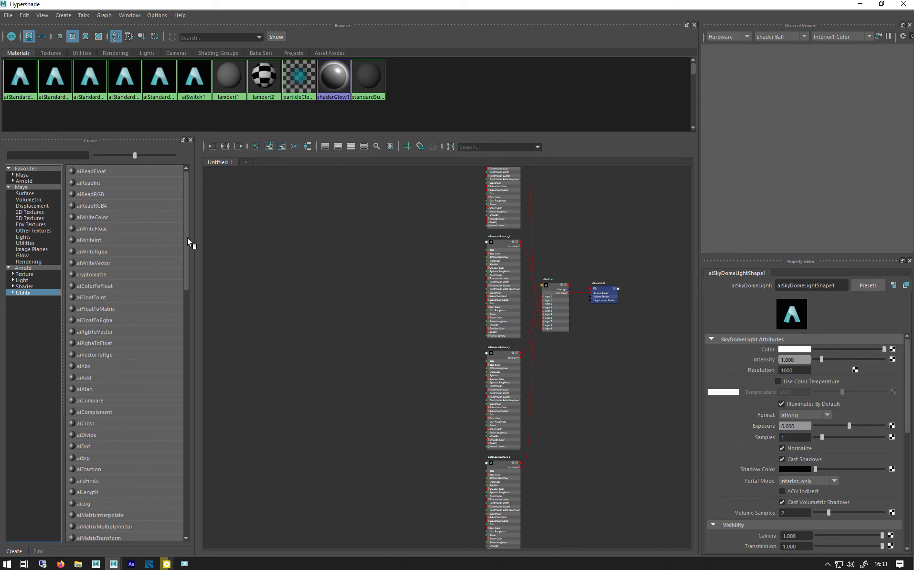
scroll(156, 308, "down", 10)
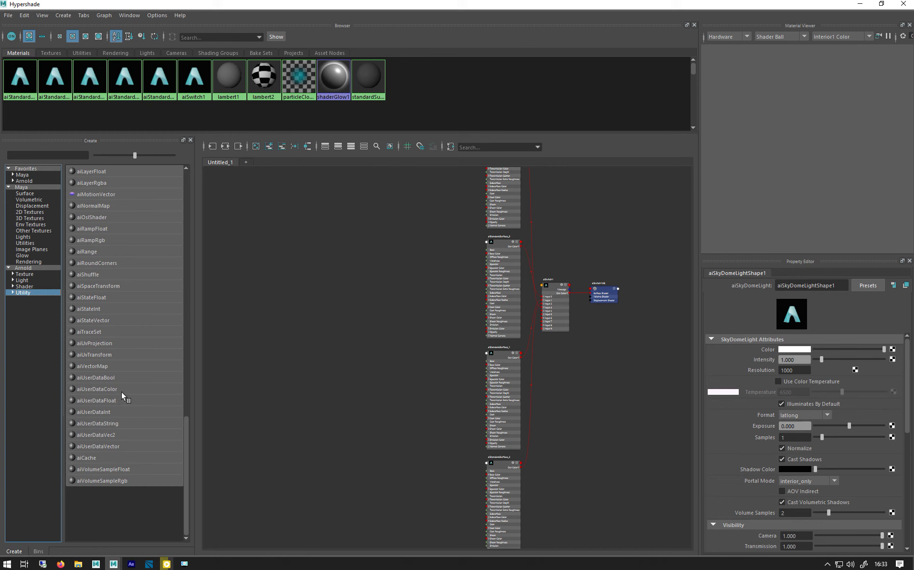
left_click(88, 411)
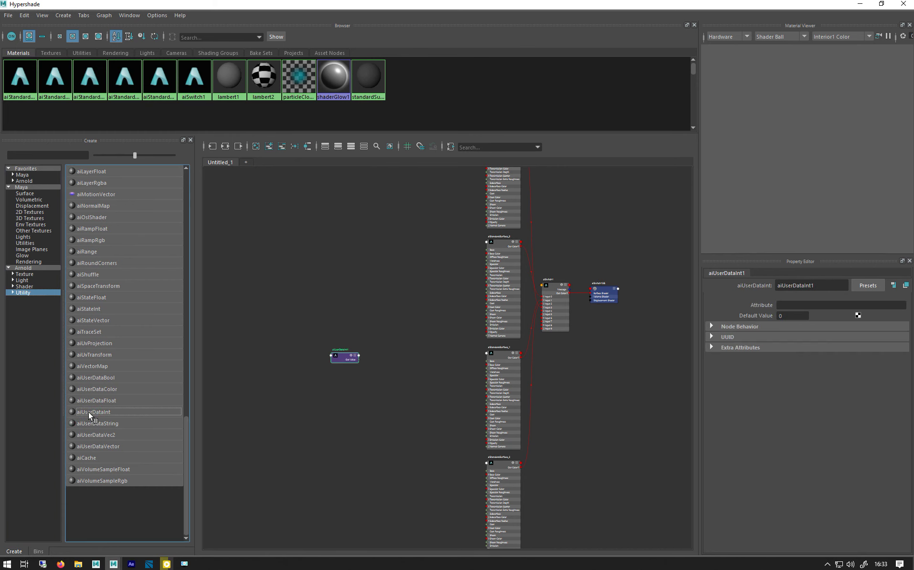
scroll(370, 364, "up", 8)
middle_click_drag(217, 317, 369, 307, "alt")
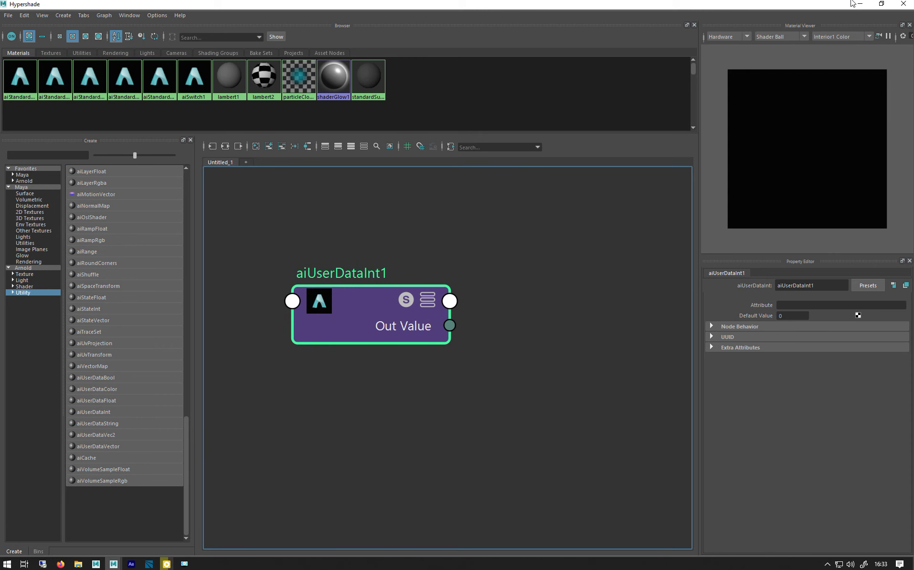
- Minimize the Hypershade and the Arnold RenderView, close the Attribute Editor and widen the Bifrost Graph Editor
left_click(860, 6)
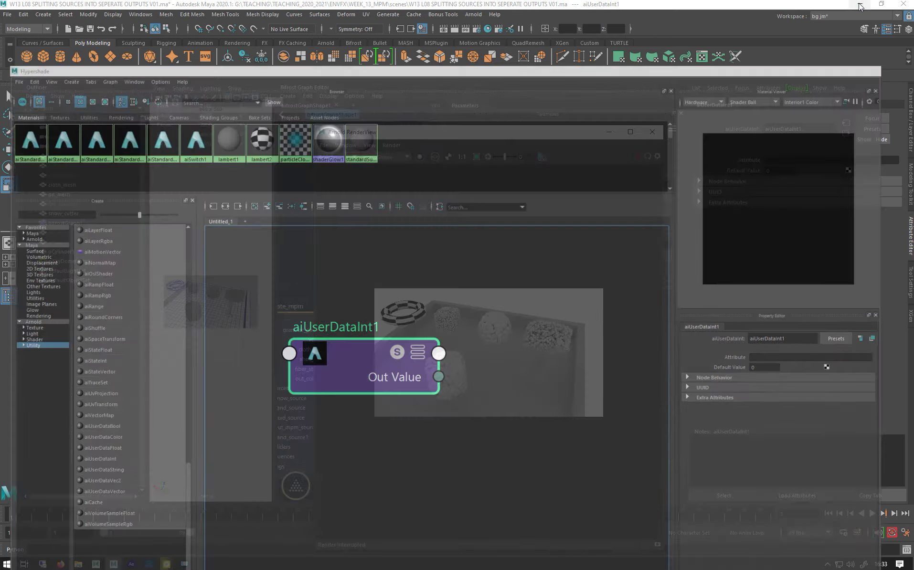
left_click_drag(460, 135, 696, 127)
middle_click_drag(320, 248, 282, 240, "alt")
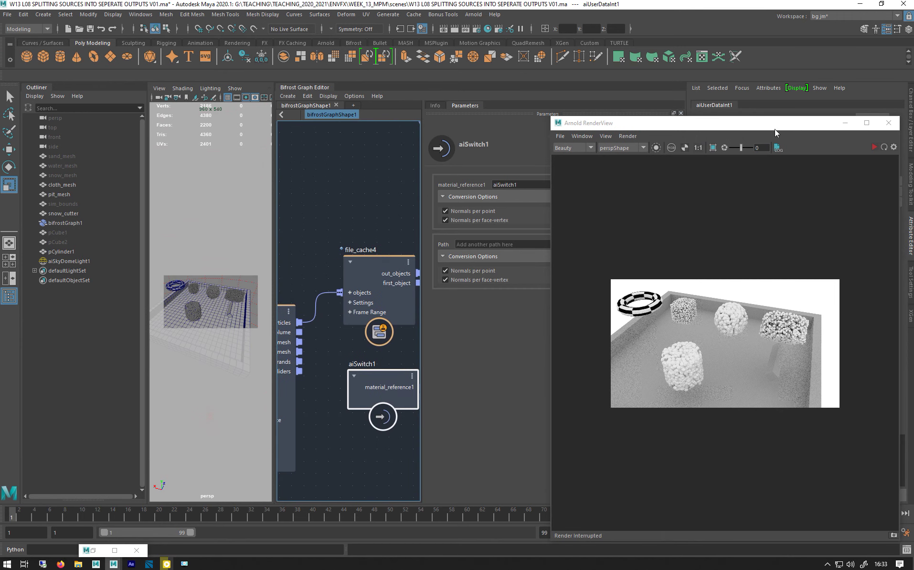
left_click(845, 123)
left_click(911, 246)
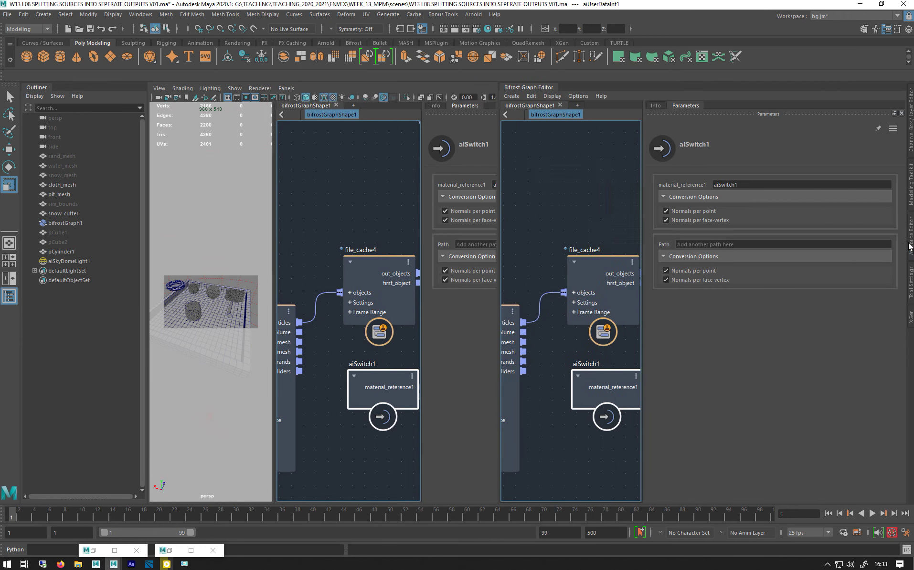
left_click_drag(498, 221, 334, 227)
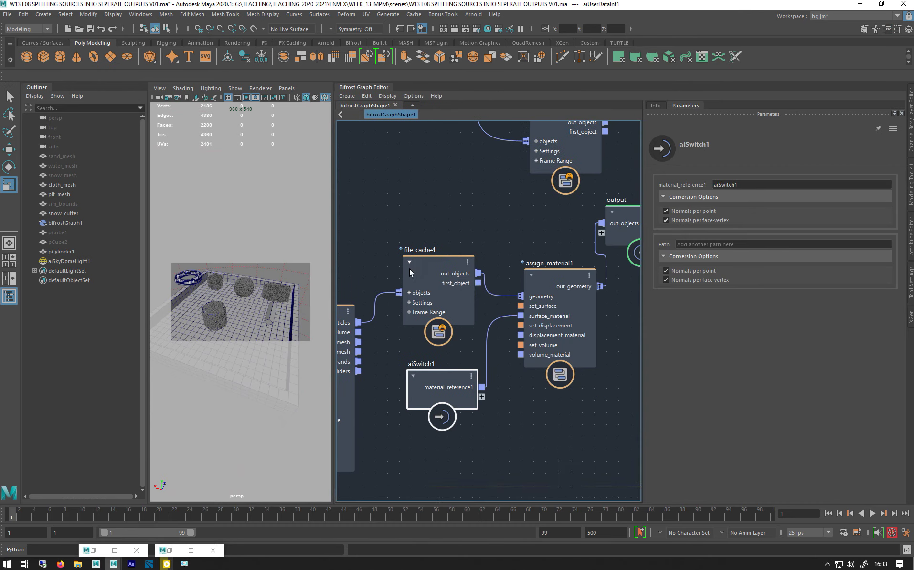
- Move the output node farther from assign_material1 in the Bifrost graph
middle_click_drag(410, 206, 326, 181, "alt")
left_click_drag(559, 204, 600, 219)
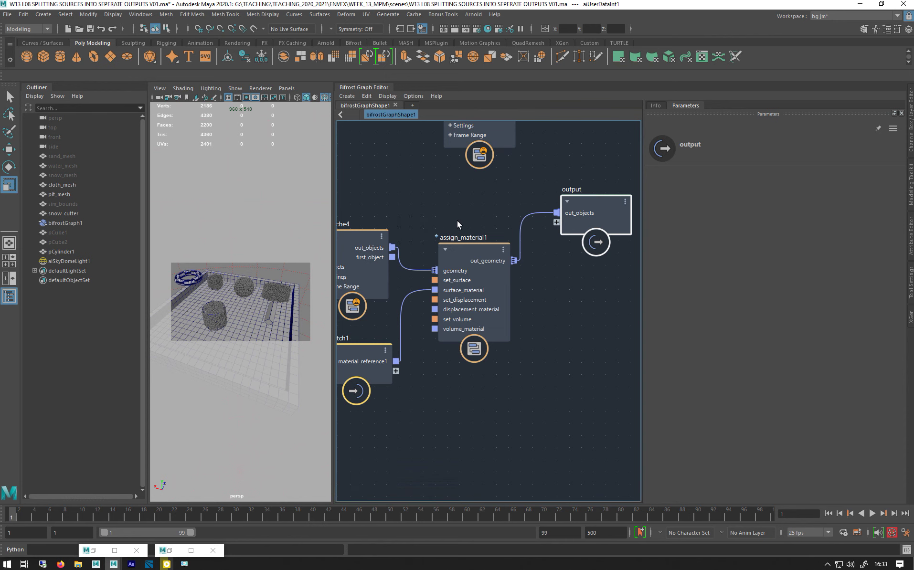
middle_click_drag(442, 214, 473, 206)
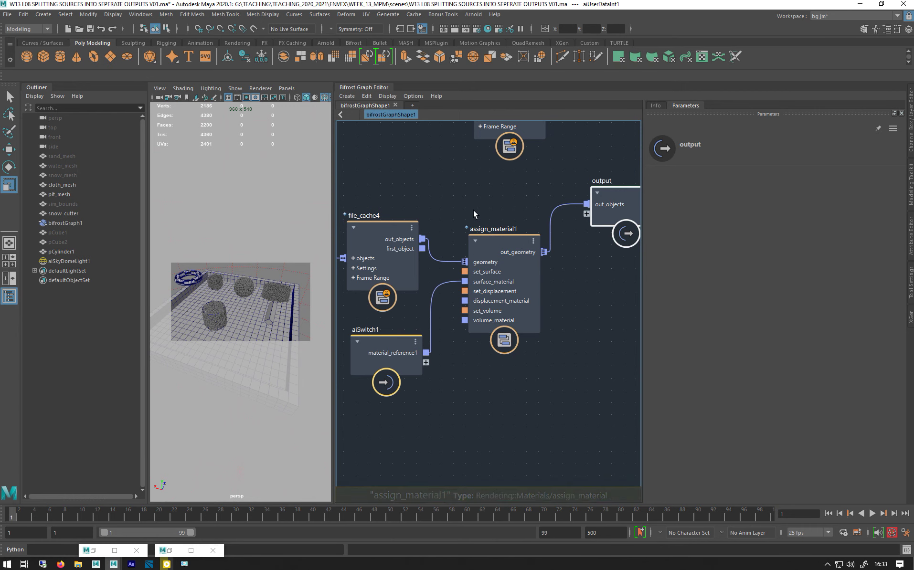
middle_click_drag(419, 198, 444, 186)
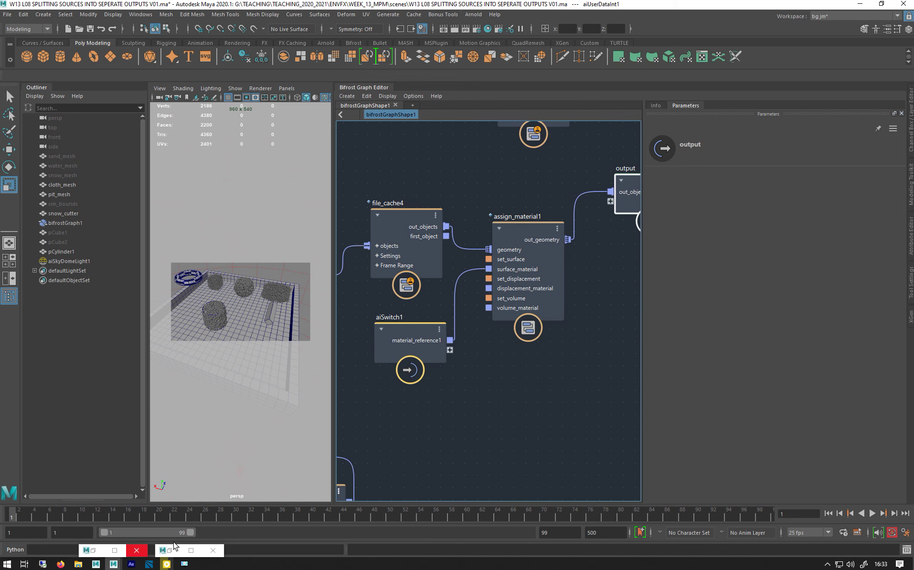
- Restore the Hypershade and place the aiUserDataInt1 node just below aiSwitch1
left_click(95, 553)
left_click_drag(353, 307, 333, 302)
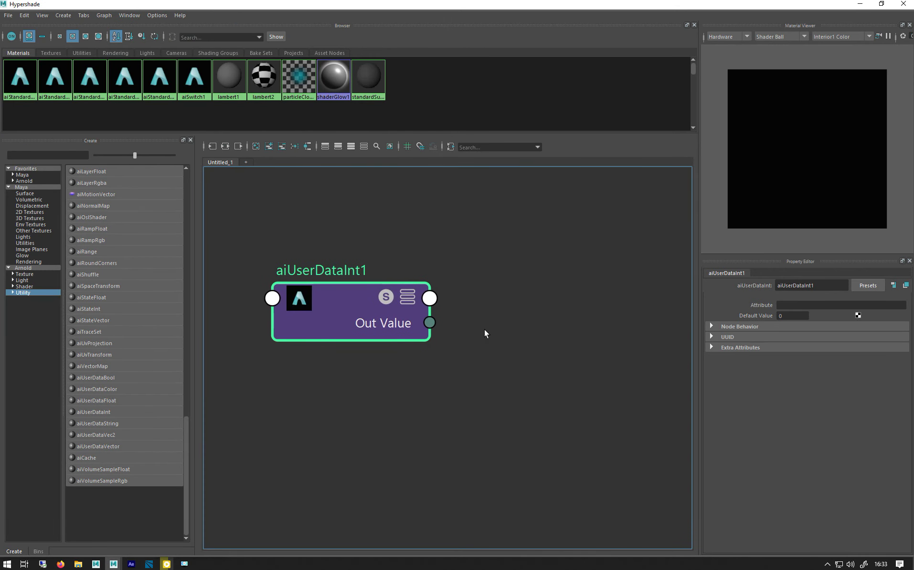
scroll(484, 334, "down", 6)
scroll(483, 336, "up", 2)
left_click_drag(406, 330, 563, 303)
middle_click_drag(546, 265, 263, 295, "alt")
left_click_drag(300, 333, 584, 327)
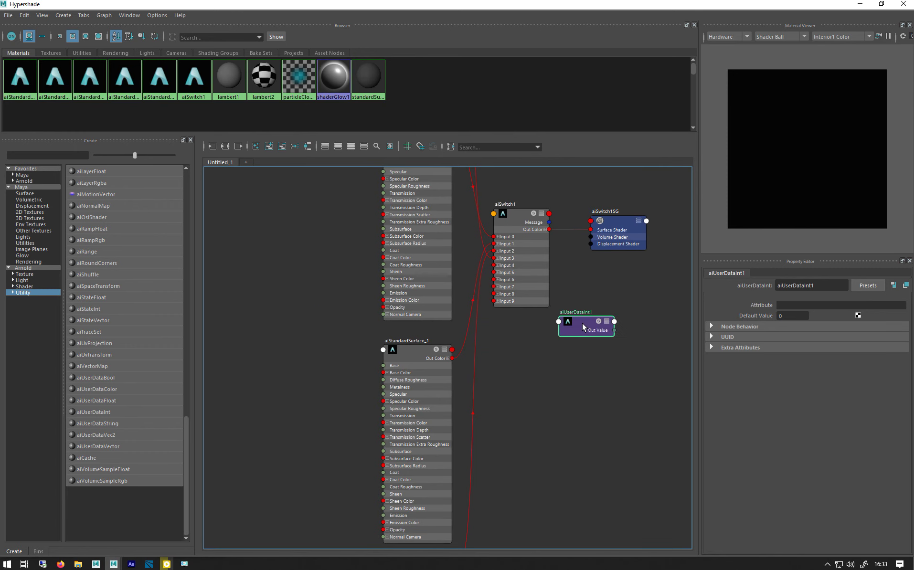
- Connect aiUserDataInt1's Out Value to aiSwitch1's index input and minimize the Hypershade
scroll(503, 330, "up", 4)
middle_click_drag(534, 317, 488, 431, "alt")
left_click_drag(614, 428, 439, 212)
left_click(456, 234)
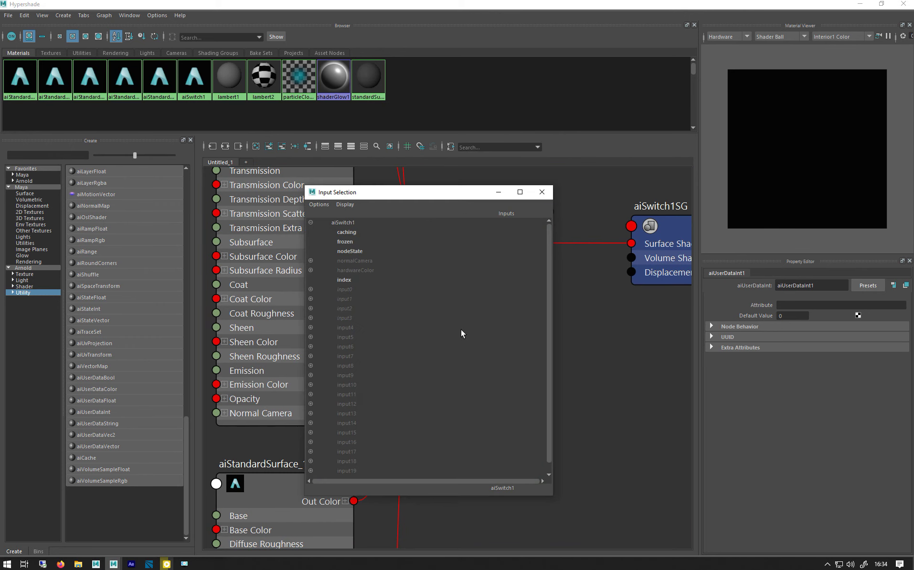
left_click(344, 281)
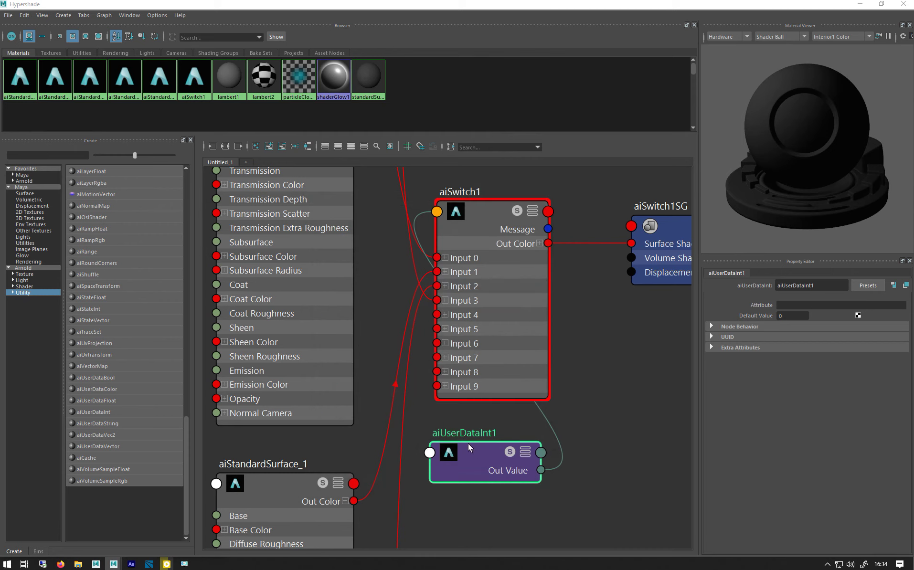
left_click_drag(469, 448, 457, 452)
left_click(797, 303)
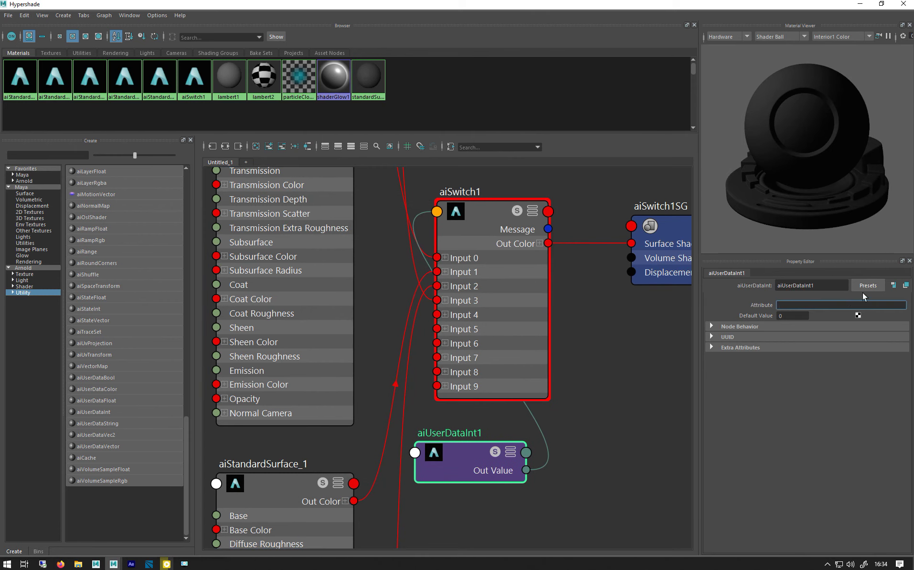
left_click(866, 5)
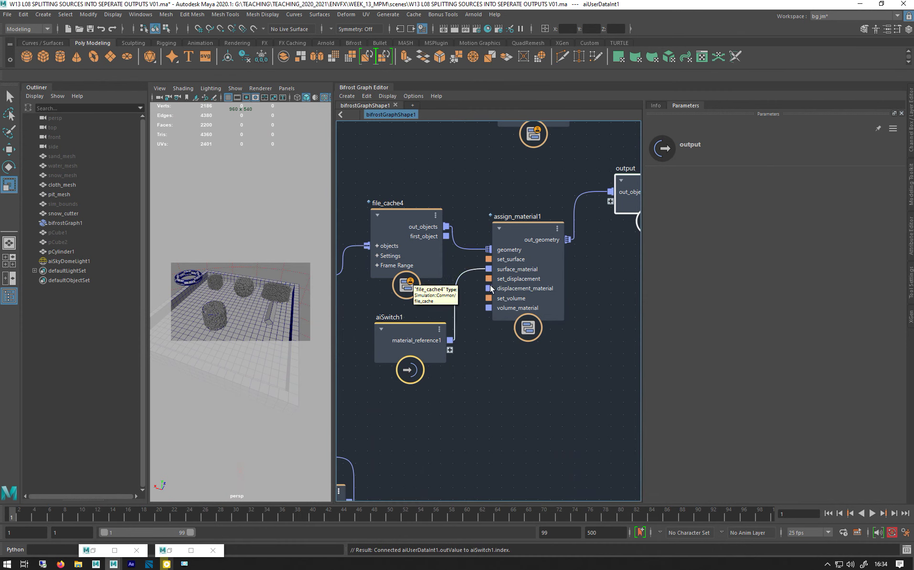
- Move assign_material1 and aiSwitch1 away from file_cache4 to make room in the Bifrost graph
middle_click_drag(461, 322, 521, 314)
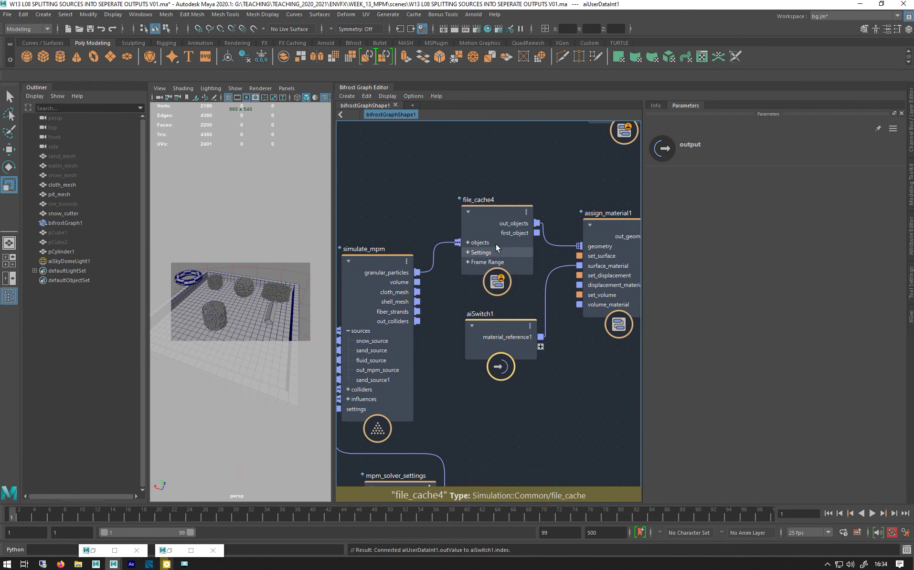
left_click(452, 221)
left_click_drag(452, 221, 446, 219)
middle_click_drag(526, 194, 460, 190)
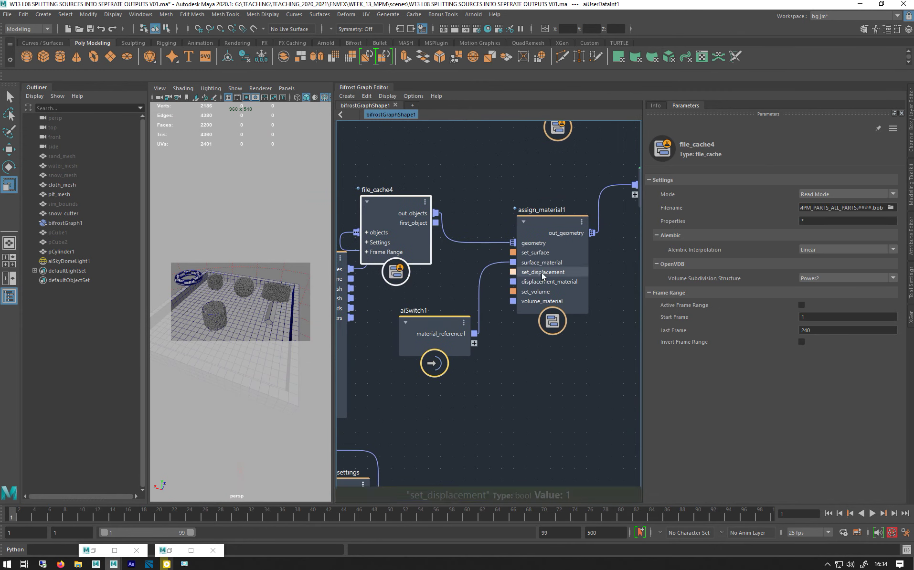
left_click_drag(542, 278, 609, 297)
left_click_drag(457, 330, 568, 387)
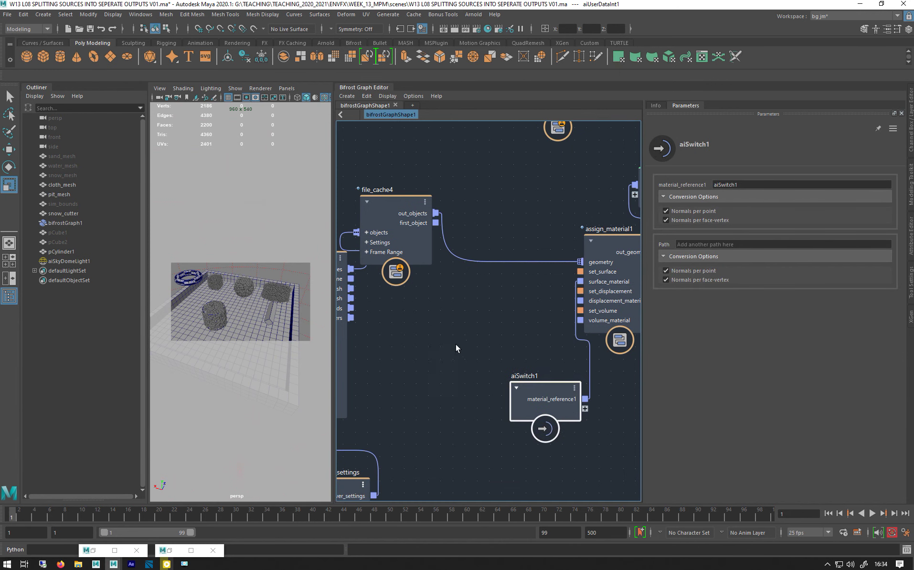
- Add a first_in_array node below file_cache4 and connect file_cache4's out_objects to its array input
middle_click_drag(452, 338, 425, 354)
key("Tab")
type("Fi")
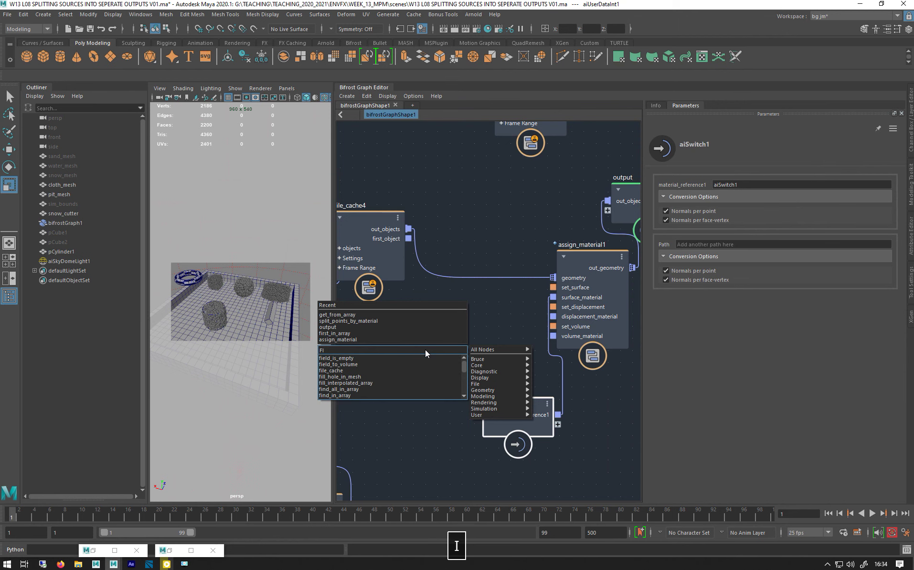
type("R")
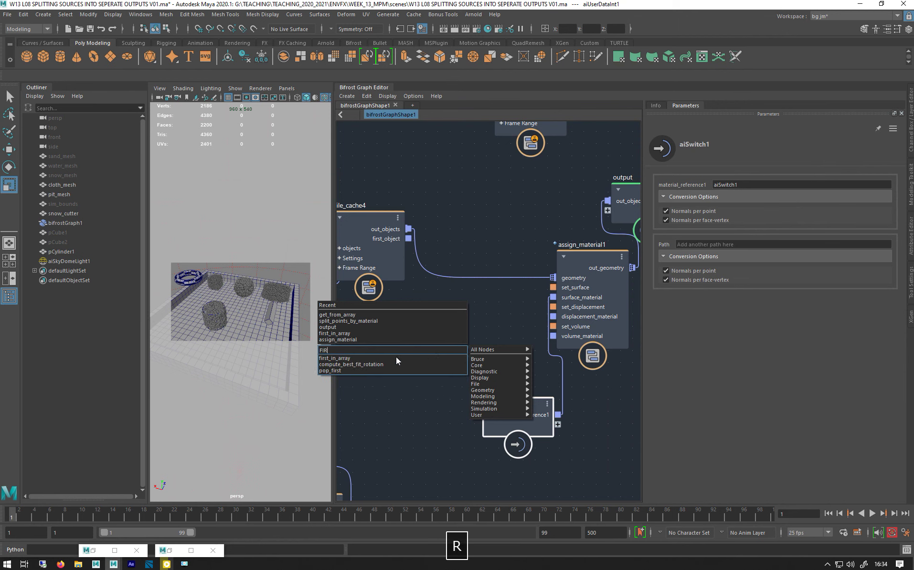
left_click(365, 358)
left_click_drag(415, 355, 434, 318)
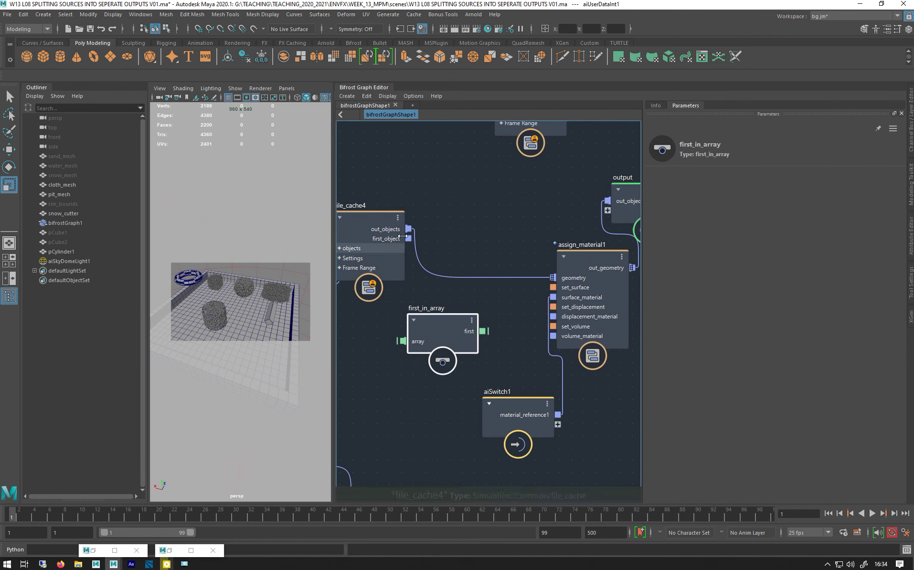
left_click_drag(409, 231, 402, 341)
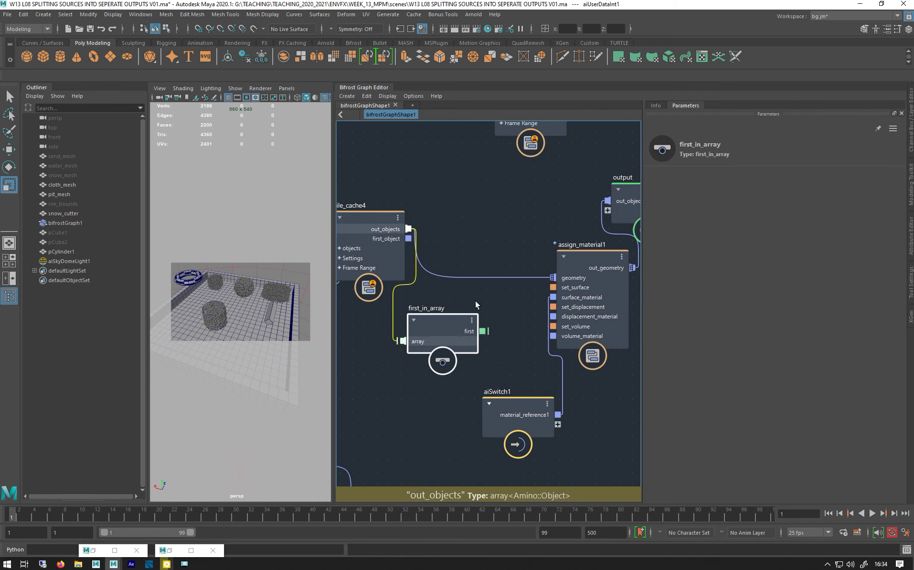
- Connect first_in_array's first port to the output node and examine the point properties through a watchpoint on that connection, moving aiSwitch1 clear
middle_click_drag(492, 306, 452, 318)
left_click_drag(444, 342, 577, 221)
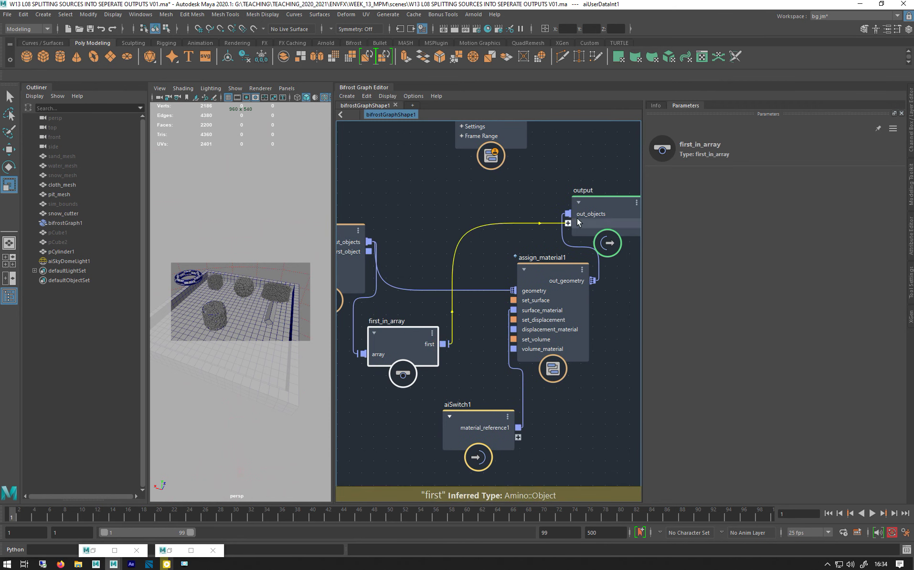
right_click(457, 248)
left_click(474, 262)
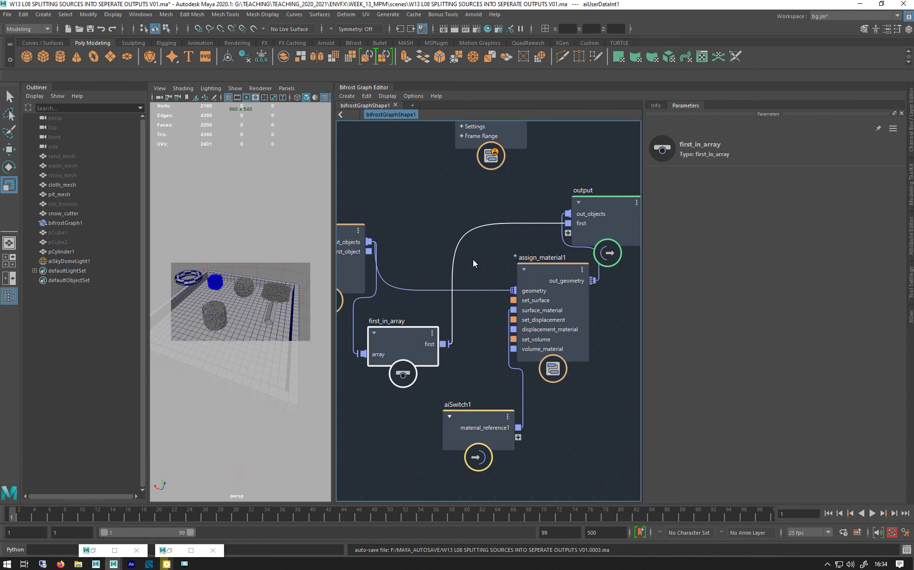
mouse_move(472, 258)
left_click_drag(447, 431, 377, 411)
middle_click_drag(409, 447, 394, 374, "alt")
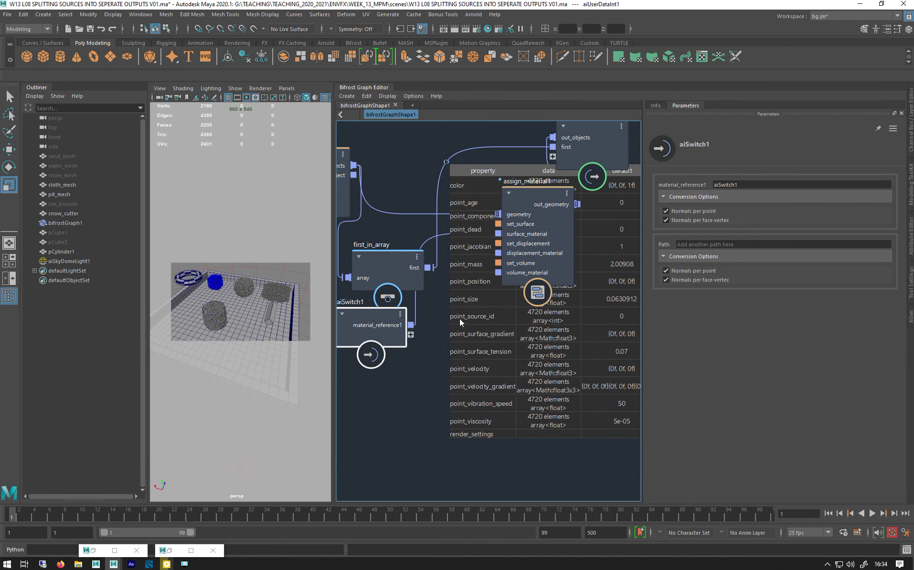
- Restore the Arnold RenderView and Hypershade, and set aiUserDataInt1's Attribute to point_source_id
left_click(169, 551)
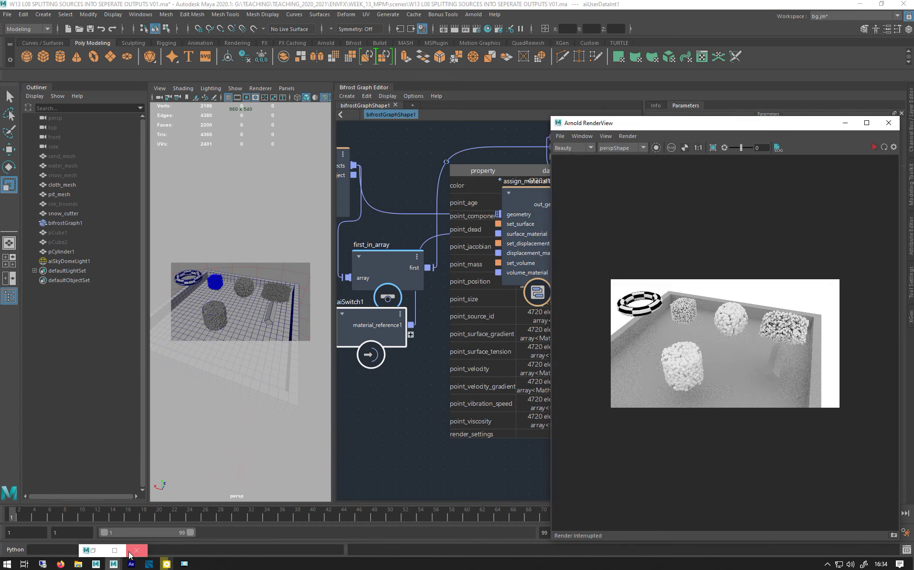
left_click(93, 551)
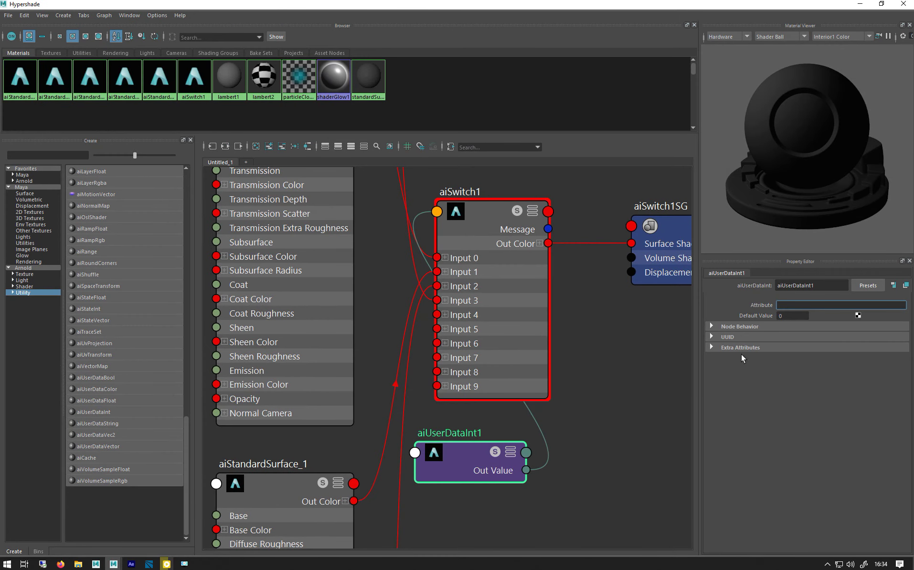
type("POINT")
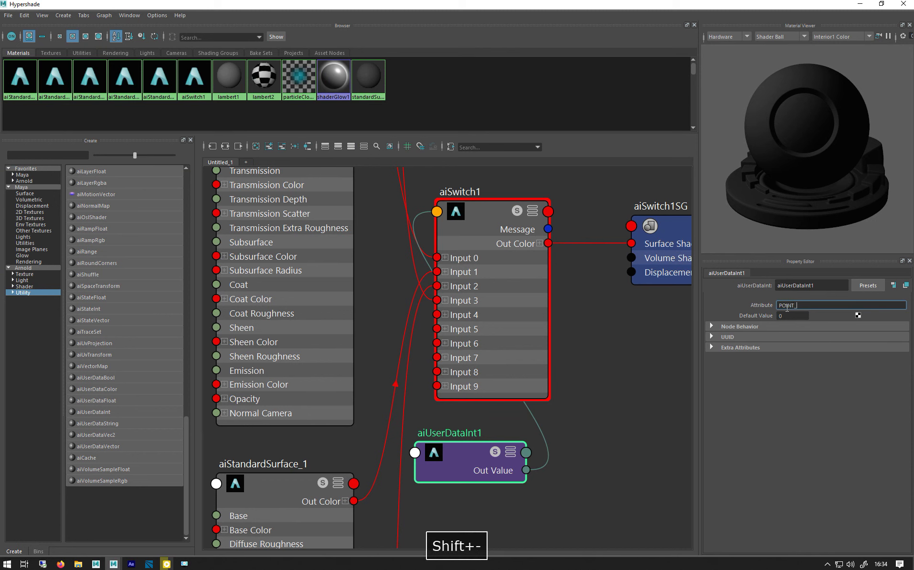
type("_")
key("BackSpace")
key("Caps_Lock")
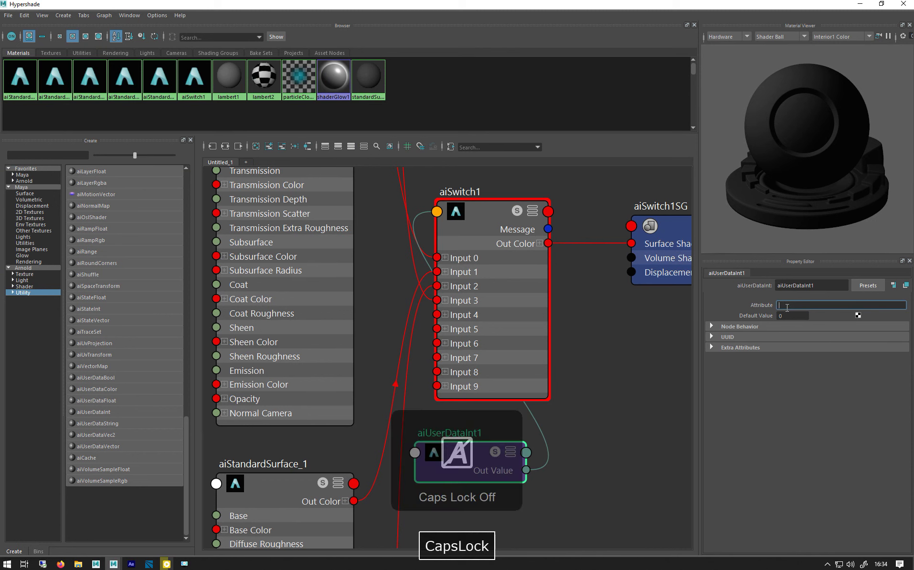
type("point")
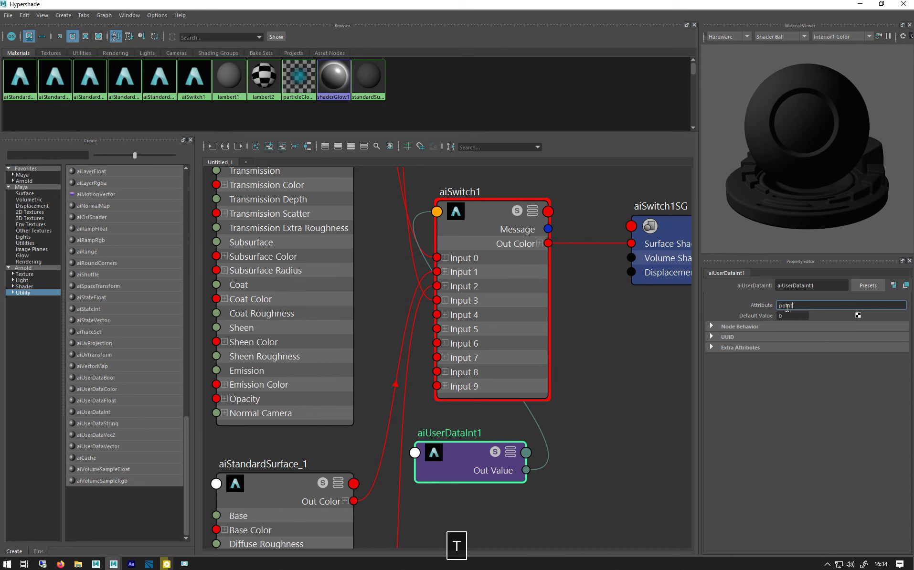
type("_source_id")
key("Return")
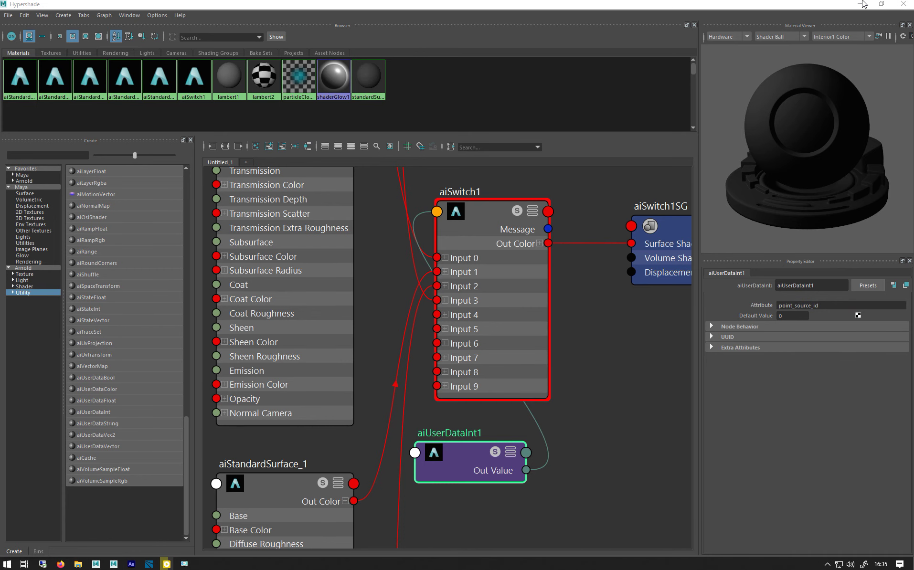
- Minimize the Hypershade, move the Arnold RenderView clear of the parameters and start the render
left_click(860, 5)
left_click_drag(763, 124, 463, 126)
left_click(574, 149)
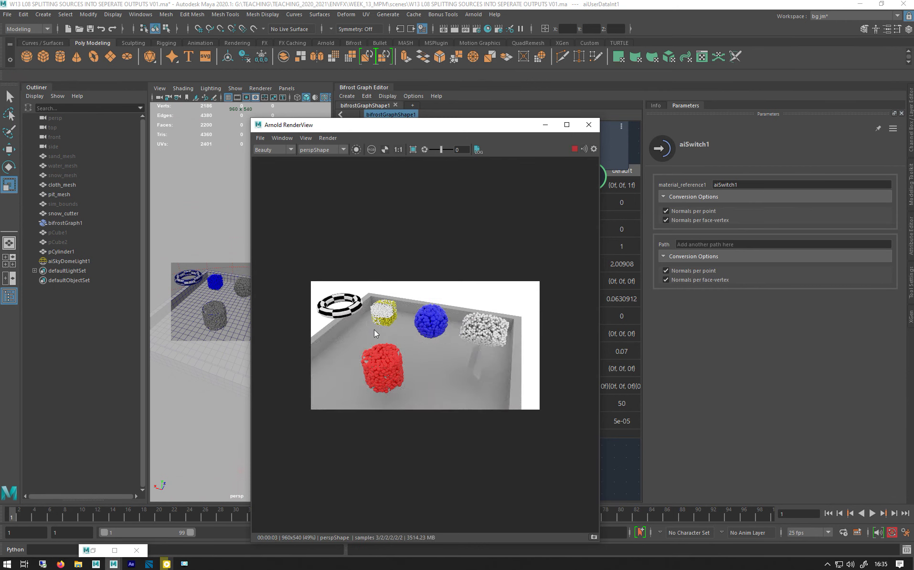
left_click(93, 551)
middle_click_drag(590, 360, 573, 368, "alt")
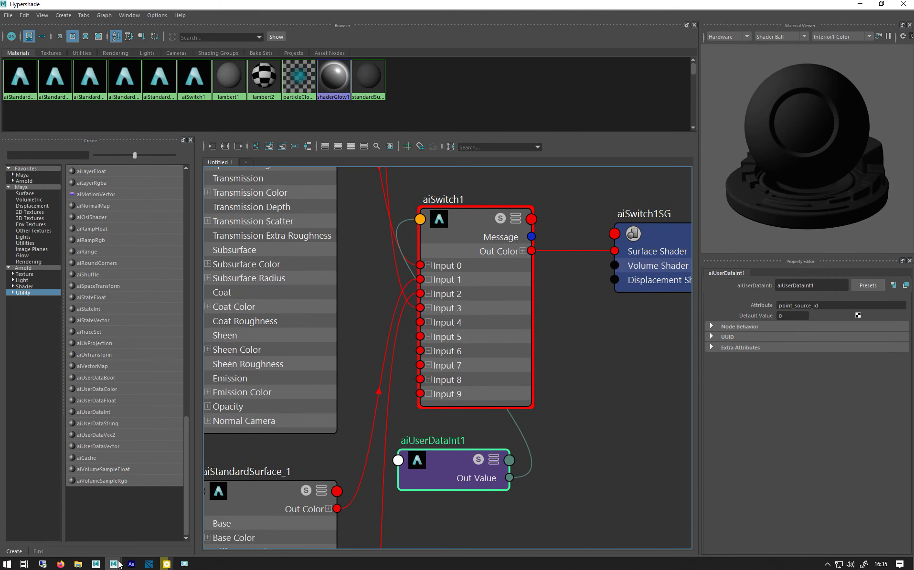
left_click(860, 4)
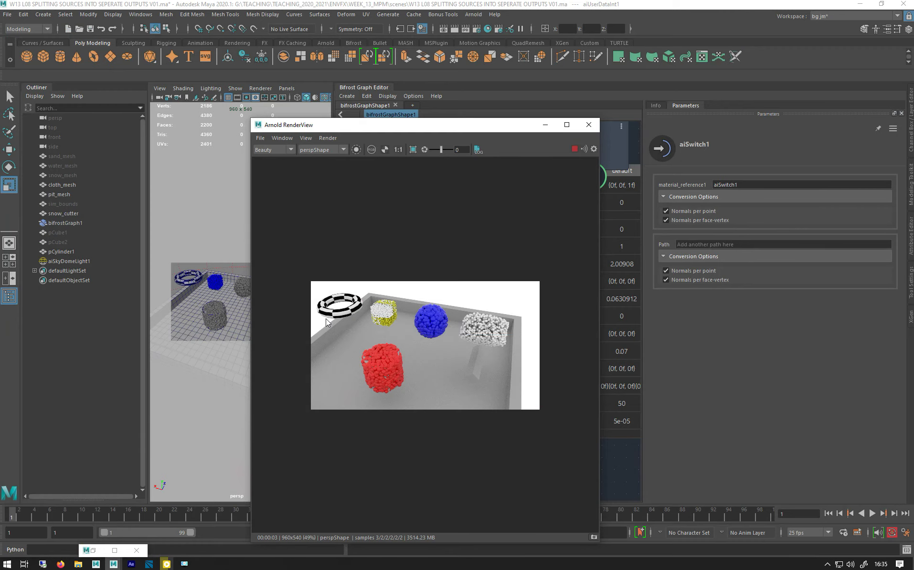
- Move the Arnold RenderView off the watchpoint, dismiss its property table and disconnect first_in_array from the output node
left_click_drag(396, 125, 168, 116)
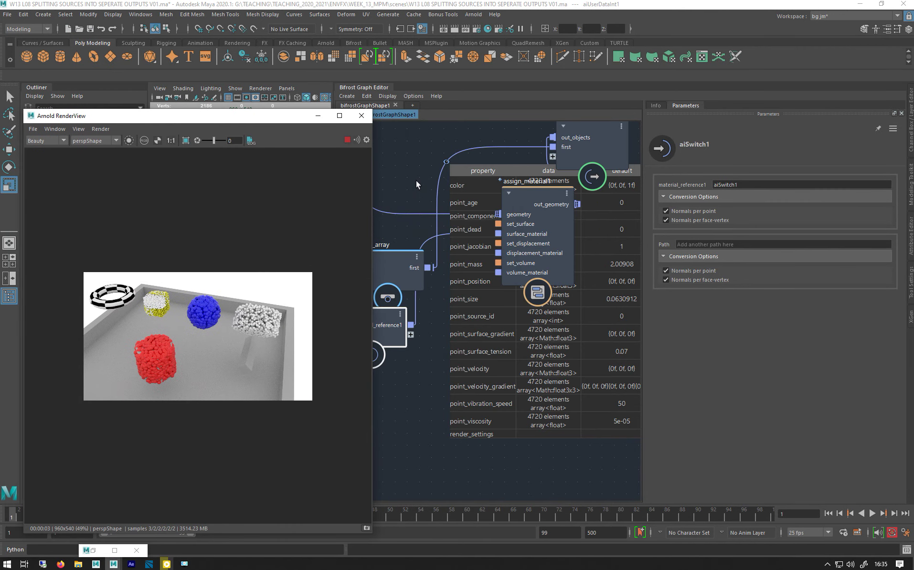
left_click(447, 163)
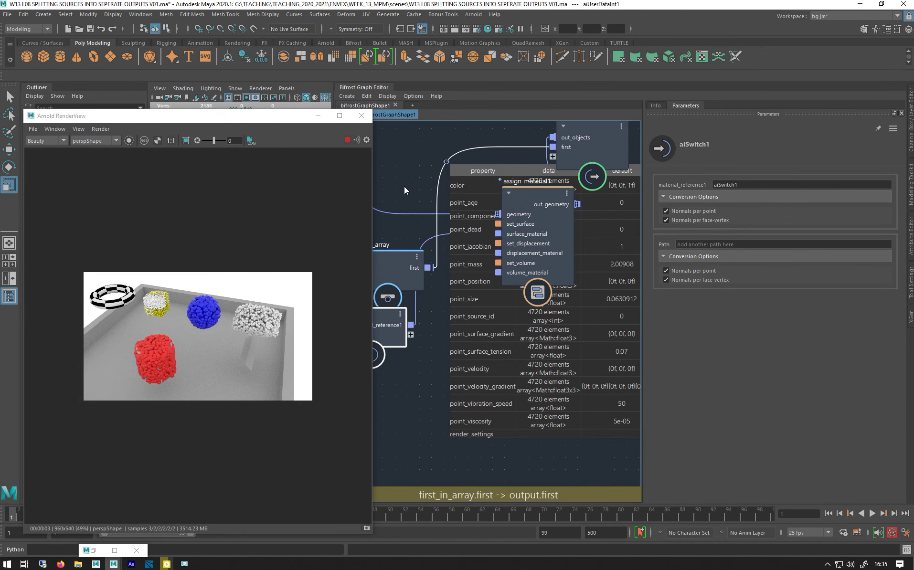
middle_click_drag(408, 188, 488, 191, "alt")
left_click_drag(464, 266, 492, 285)
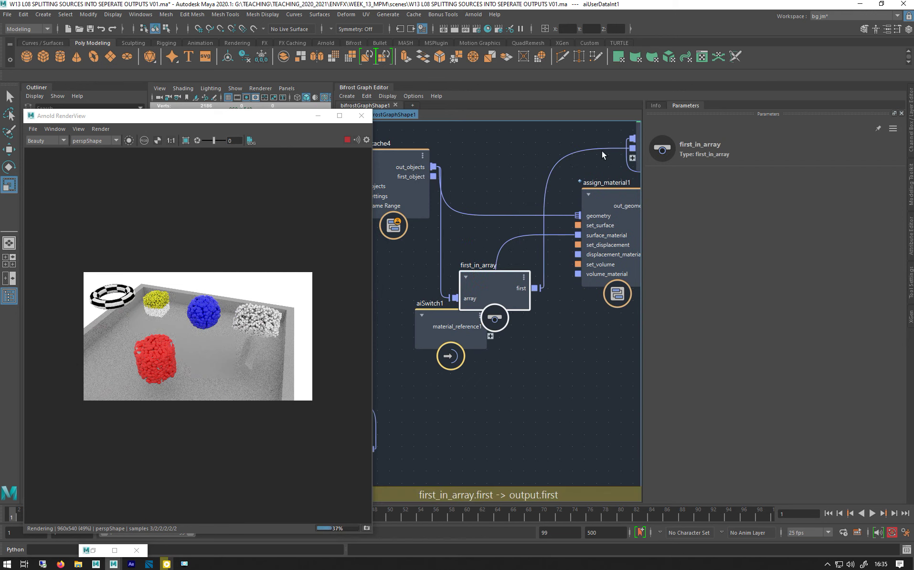
left_click_drag(600, 147, 522, 226)
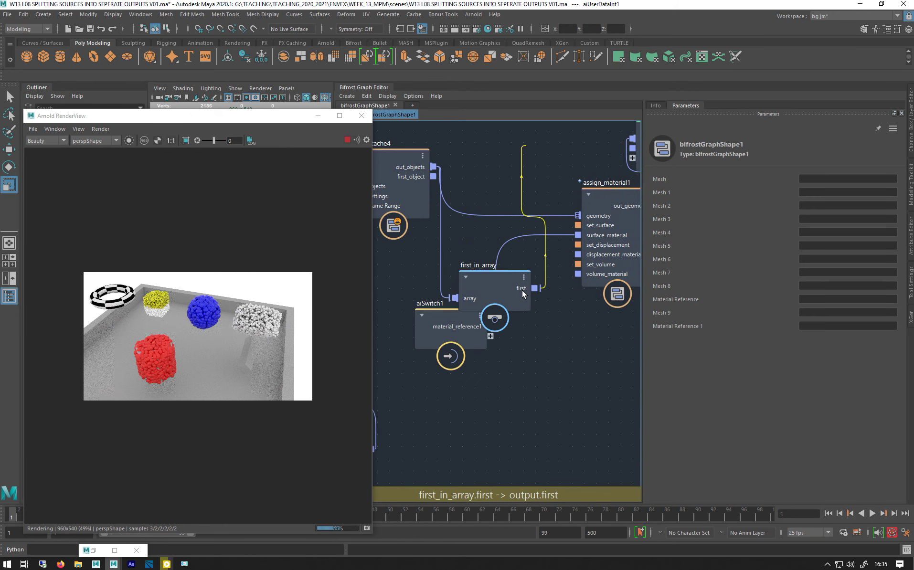
left_click_drag(522, 290, 522, 290)
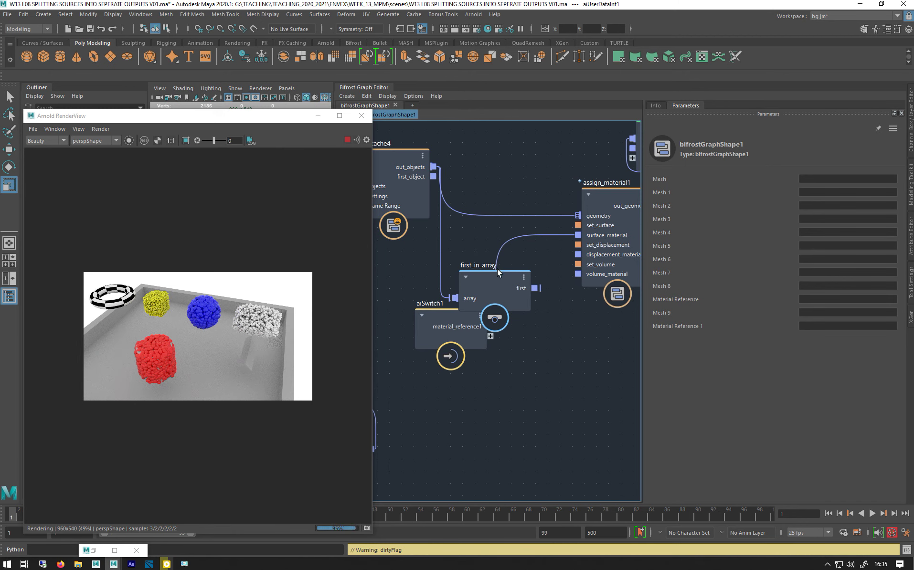
- Minimize the Arnold RenderView and delete the first_in_array node from the Bifrost graph
left_click_drag(507, 319, 524, 176)
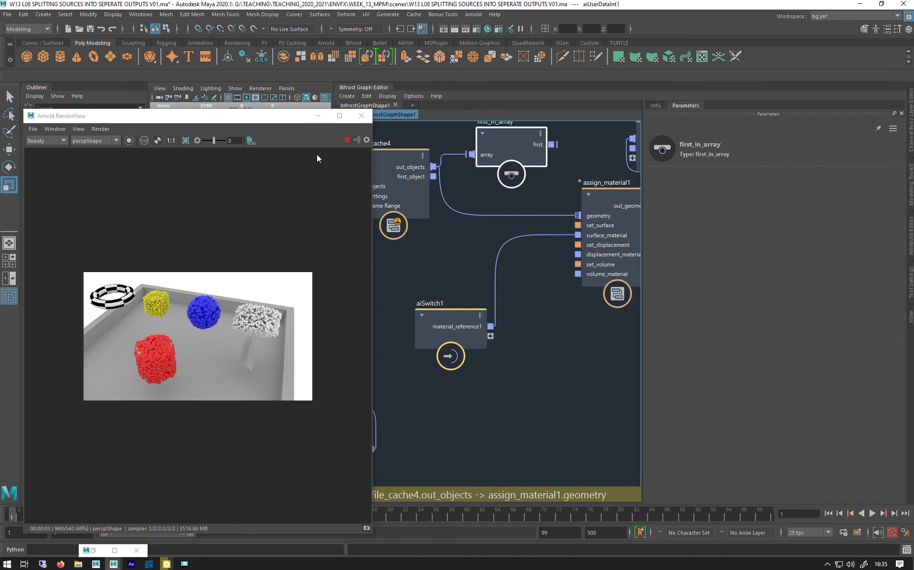
left_click(318, 116)
right_click_drag(467, 270, 391, 231, "alt")
left_click_drag(419, 197, 437, 250)
left_click(499, 180)
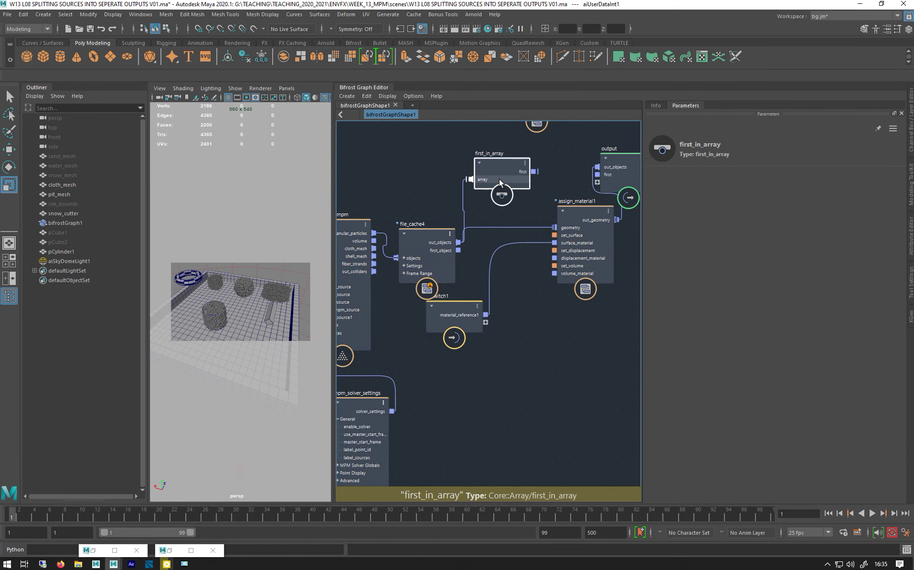
key("Delete")
- Rearrange the assign_material1, output and aiSwitch1 nodes so their connections are spread out clearly beside file_cache4
middle_click_drag(388, 170, 612, 229, "alt")
middle_click_drag(553, 178, 363, 119, "alt")
middle_click_drag(496, 189, 370, 175, "alt")
left_click_drag(517, 201, 476, 196)
left_click_drag(558, 165, 611, 179)
left_click_drag(400, 307, 438, 337)
left_click_drag(470, 208, 511, 201)
left_click(427, 337)
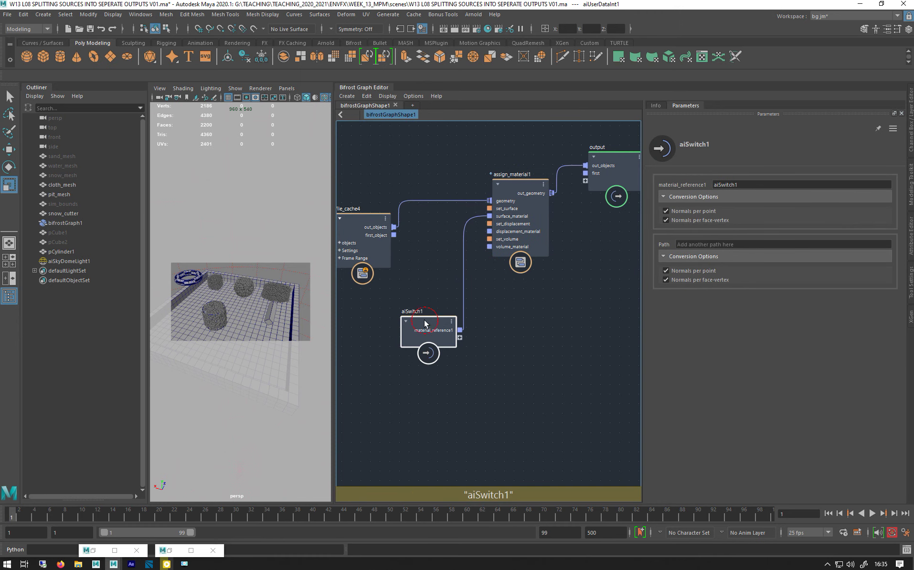
- Restore the Arnold RenderView and the Hypershade, and move aiSwitch1 closer to aiSwitch1SG
left_click(170, 551)
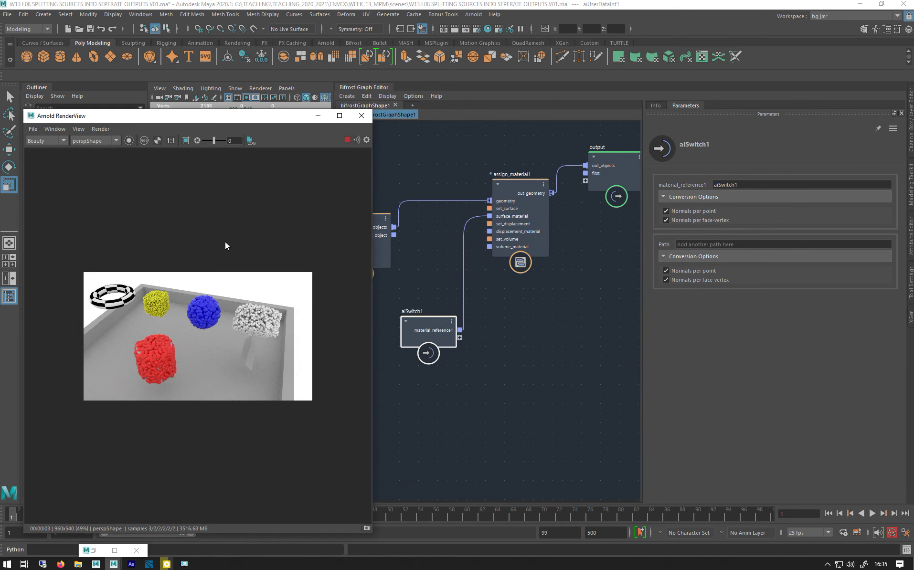
left_click(121, 547)
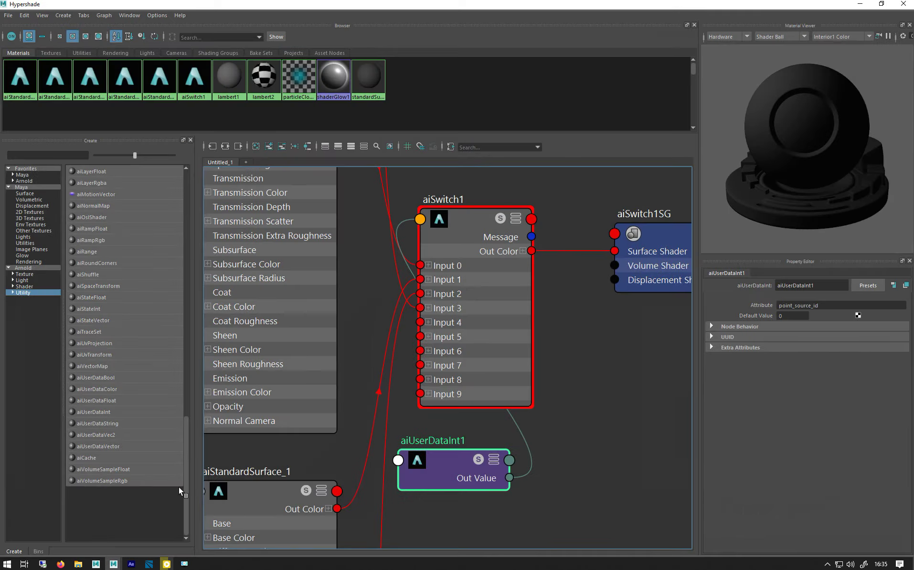
left_click_drag(469, 293, 519, 303)
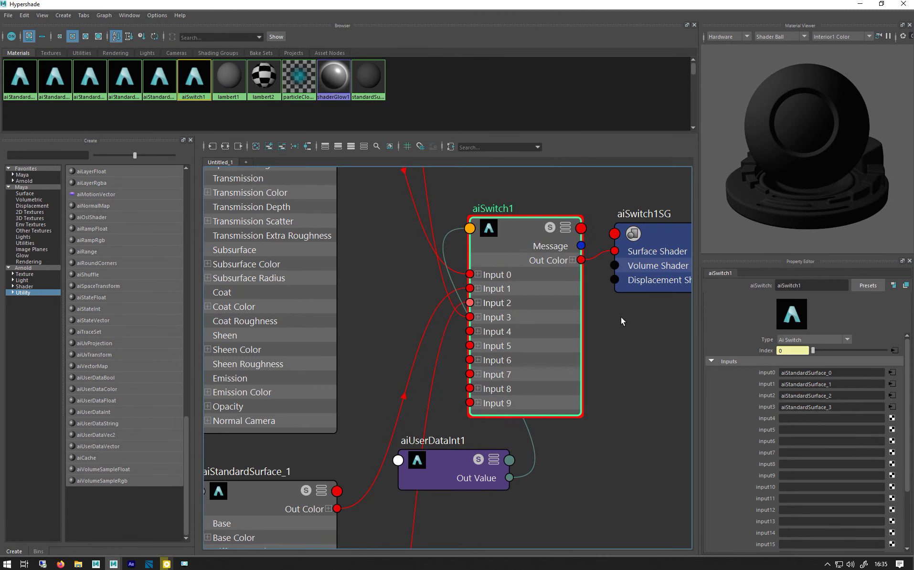